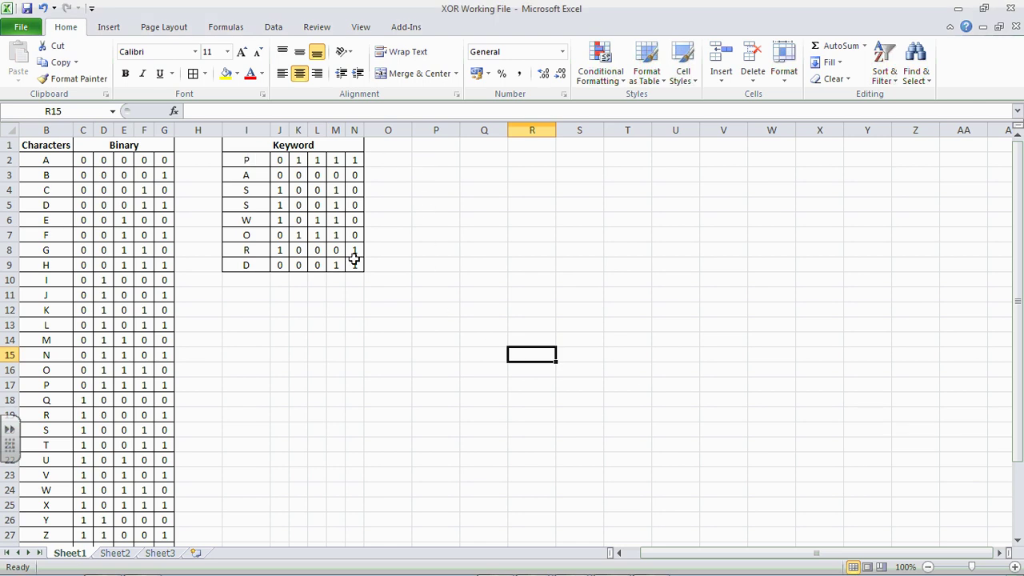
Step: Type the letters T-H-I-S-I-S-A-S-E-C-R-E-T-M-E-S-S-A-G-E down column P, one per cell from P2 to P21
left_click(430, 144)
left_click(432, 164)
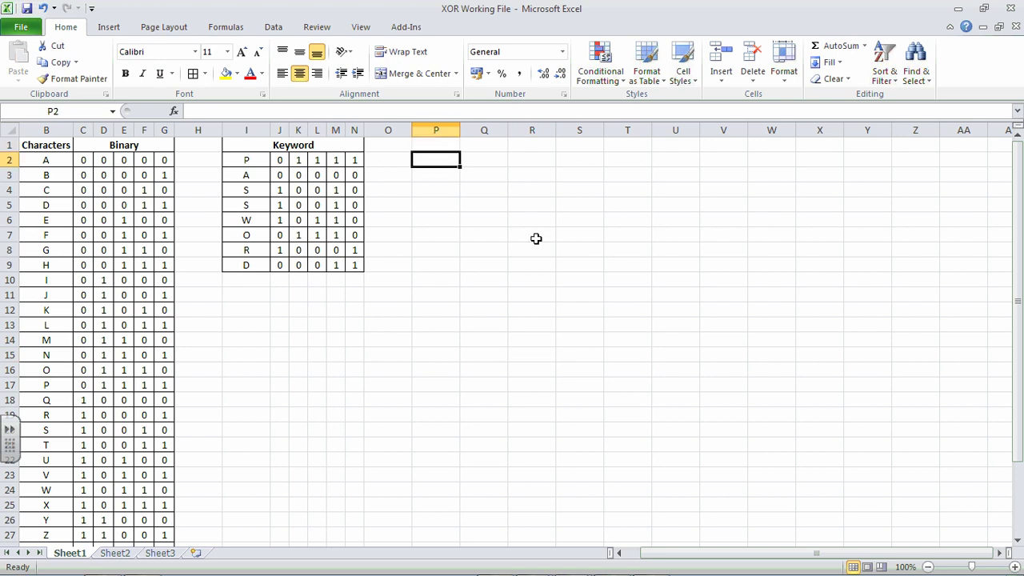
type("T")
key("Return")
type("H")
key("Return")
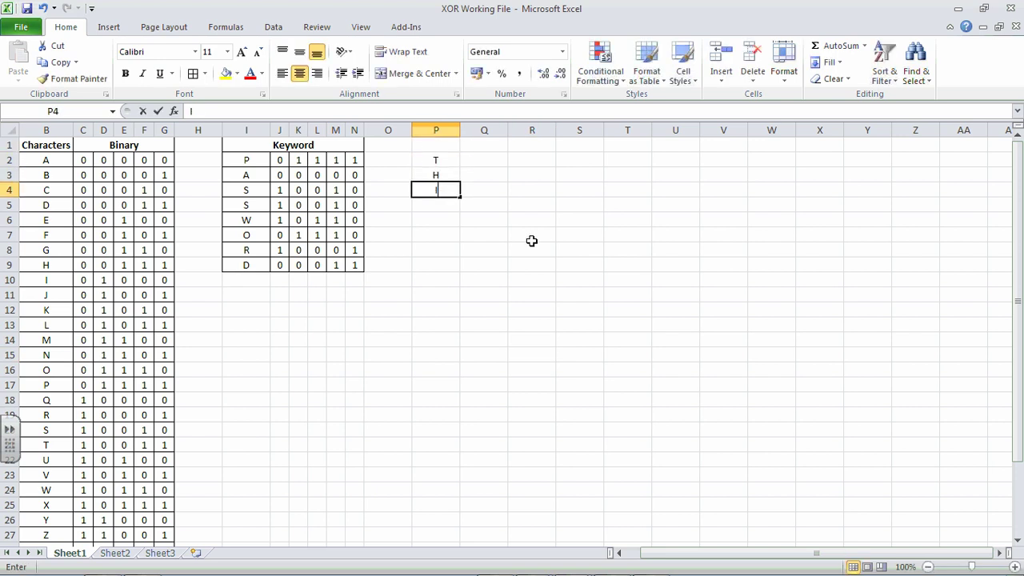
type("I")
key("Return")
type("S")
key("Return")
type("I S A")
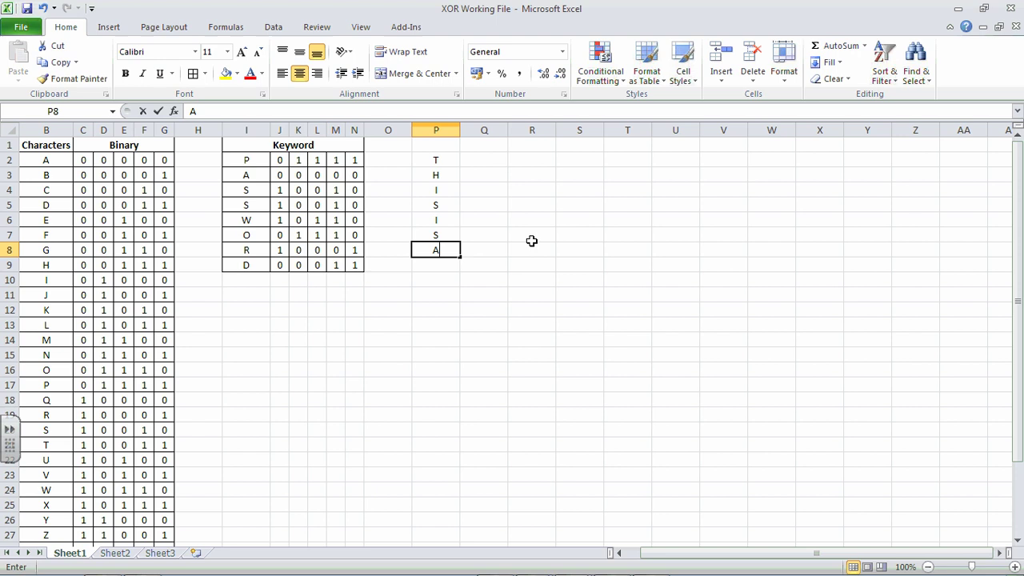
type(" S E C R E T M ")
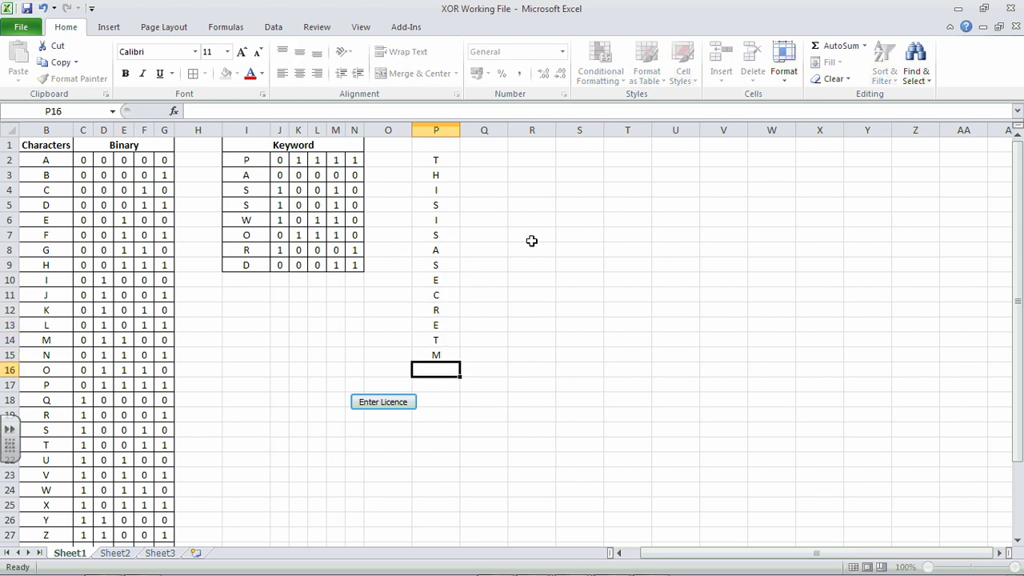
type("E S S A G E")
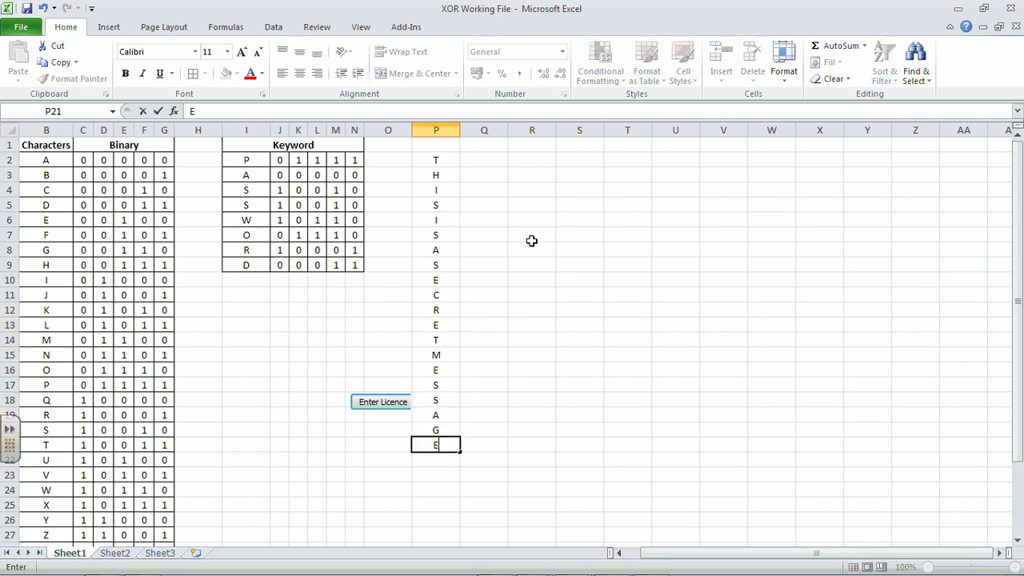
key("Up")
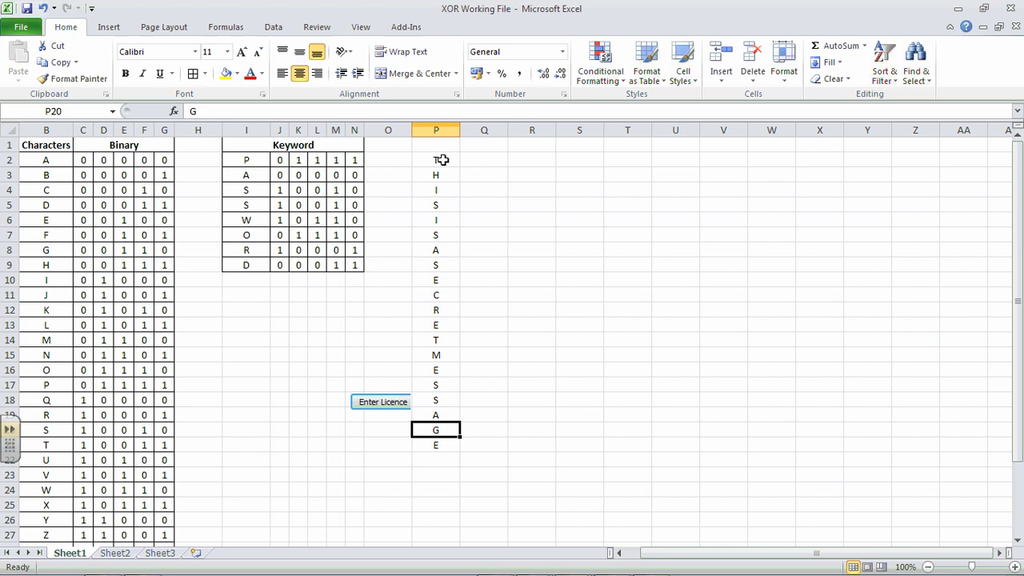
left_click(472, 160)
left_click(446, 162)
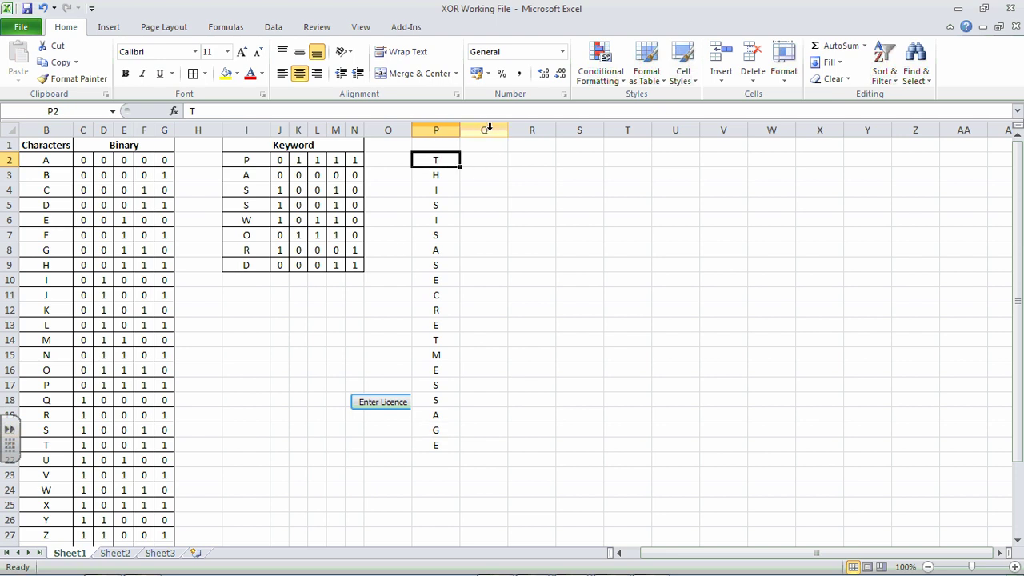
Step: Merge and center P1:U1 and enter a bold 'Plaintext' heading there
left_click_drag(485, 128, 675, 130)
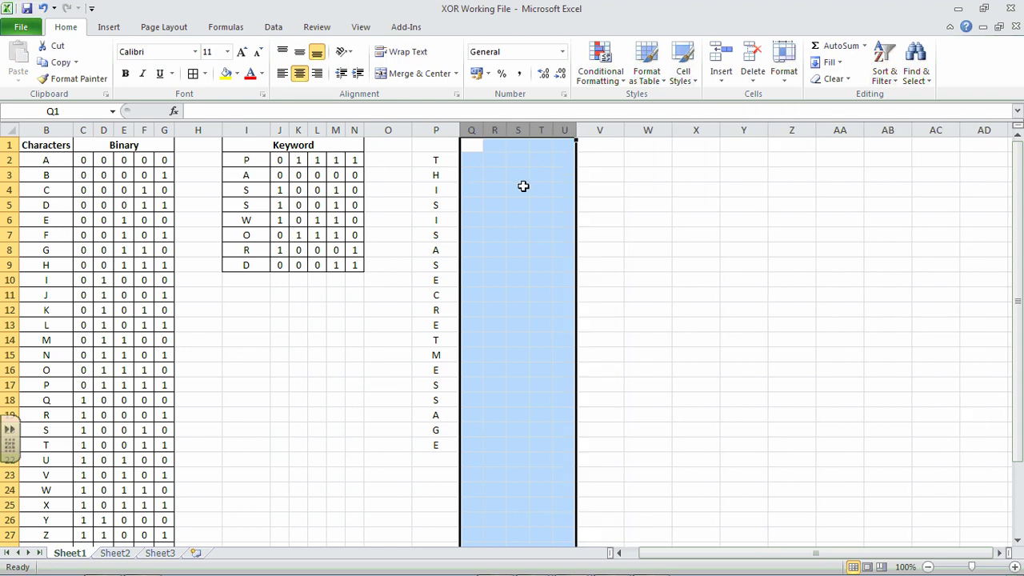
left_click(642, 217)
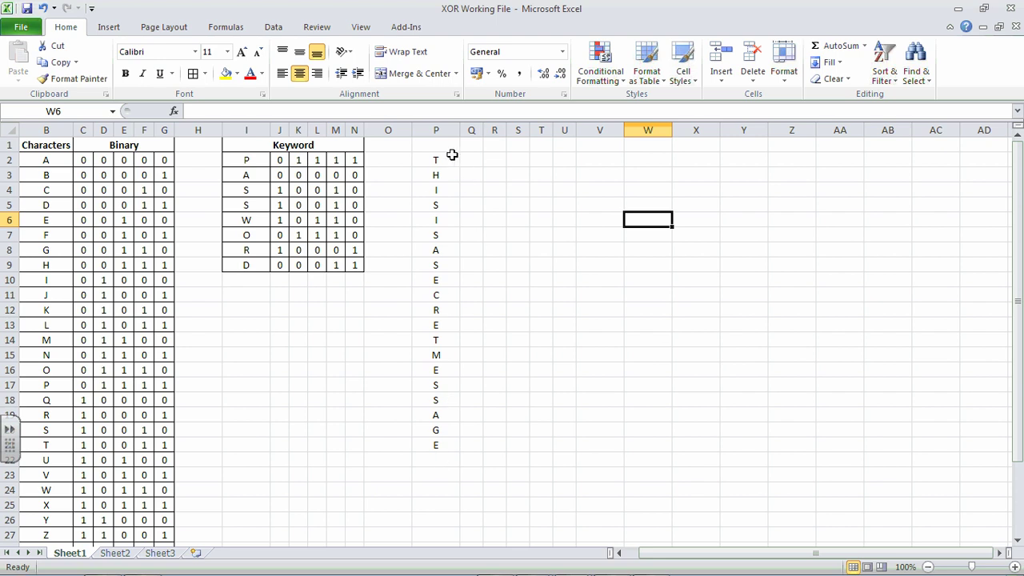
left_click_drag(447, 148, 560, 147)
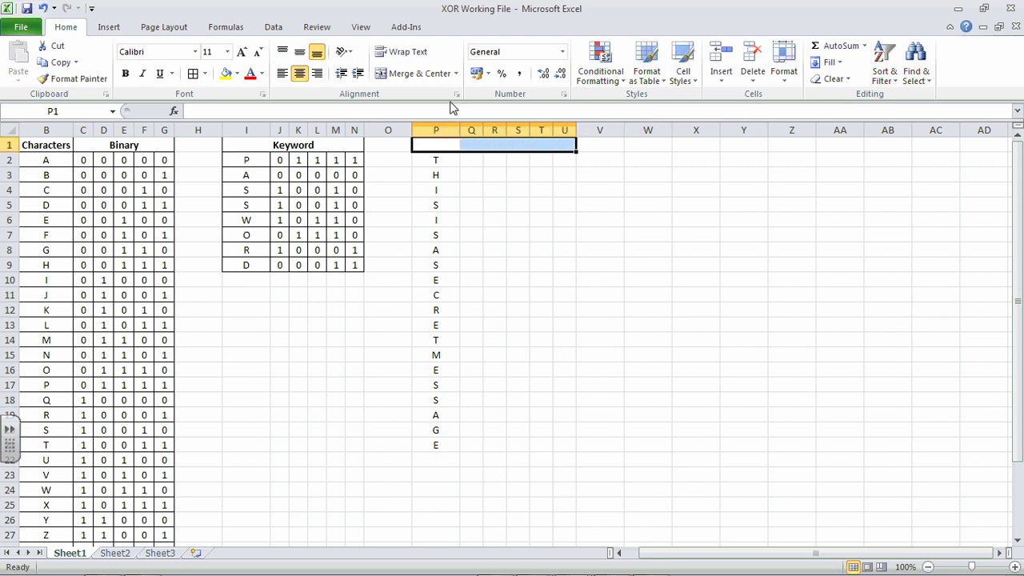
left_click(417, 75)
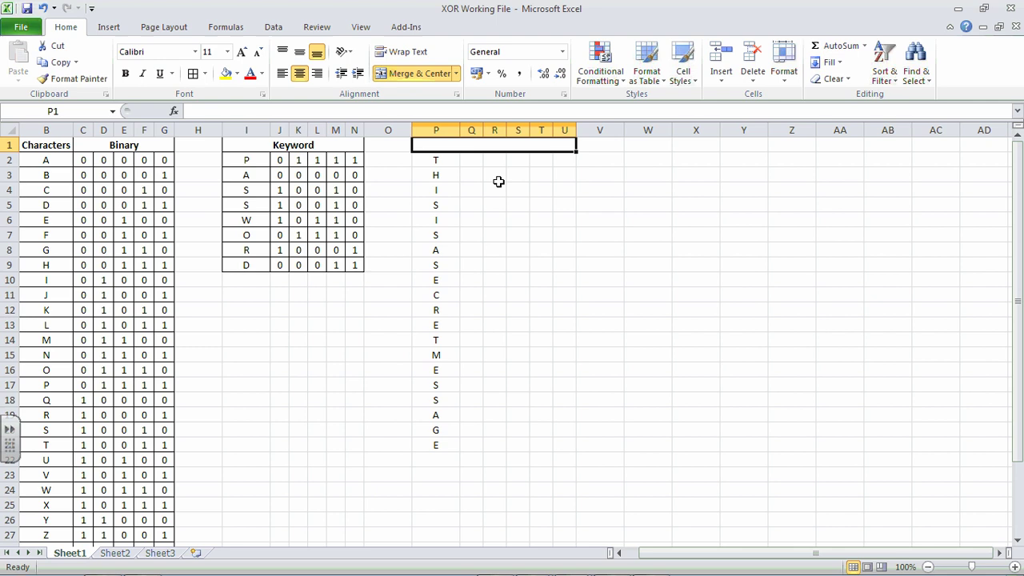
type("pleasent")
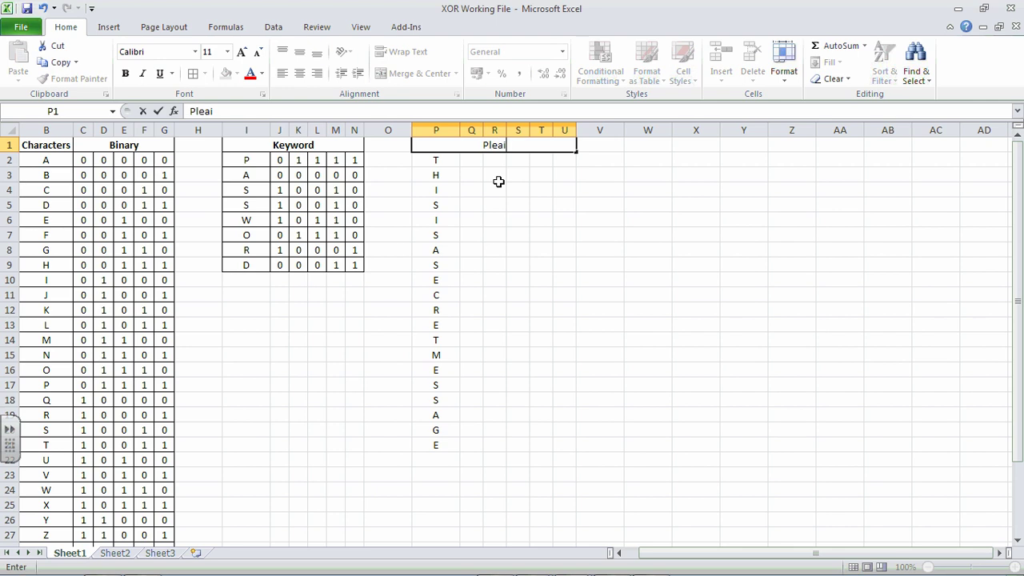
key("BackSpace")
key("BackSpace")
key("BackSpace")
key("BackSpace")
key("BackSpace")
key("BackSpace")
type("aintext")
key("Return")
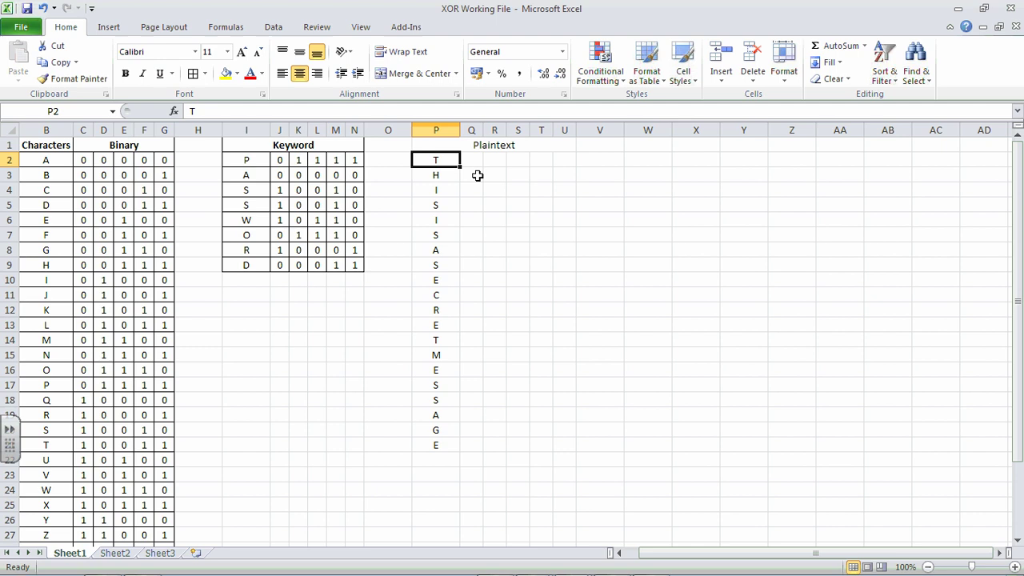
left_click(480, 146)
left_click(125, 73)
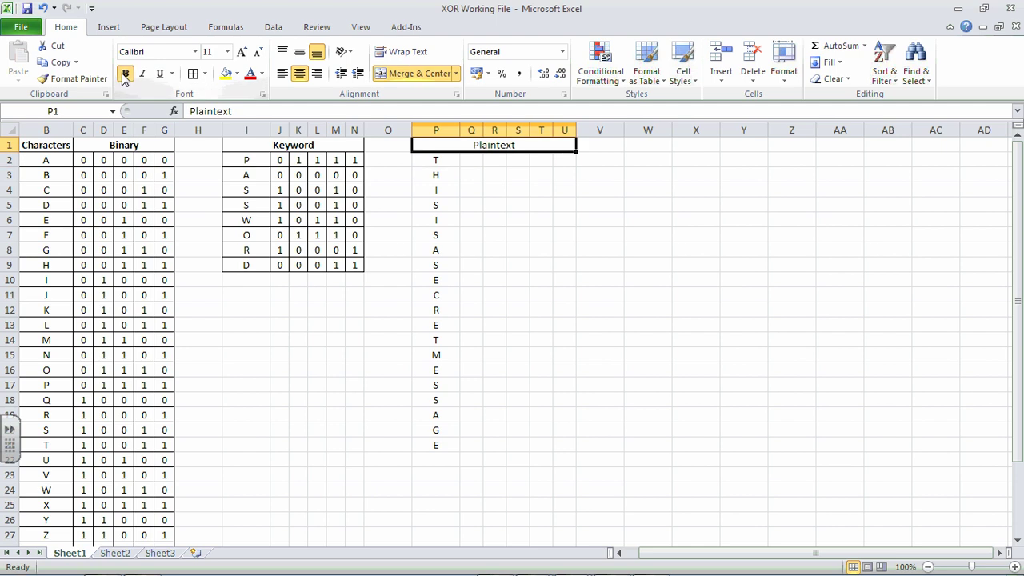
left_click(450, 192)
Step: Apply All Borders to the block P1:U25
left_click_drag(441, 145, 525, 501)
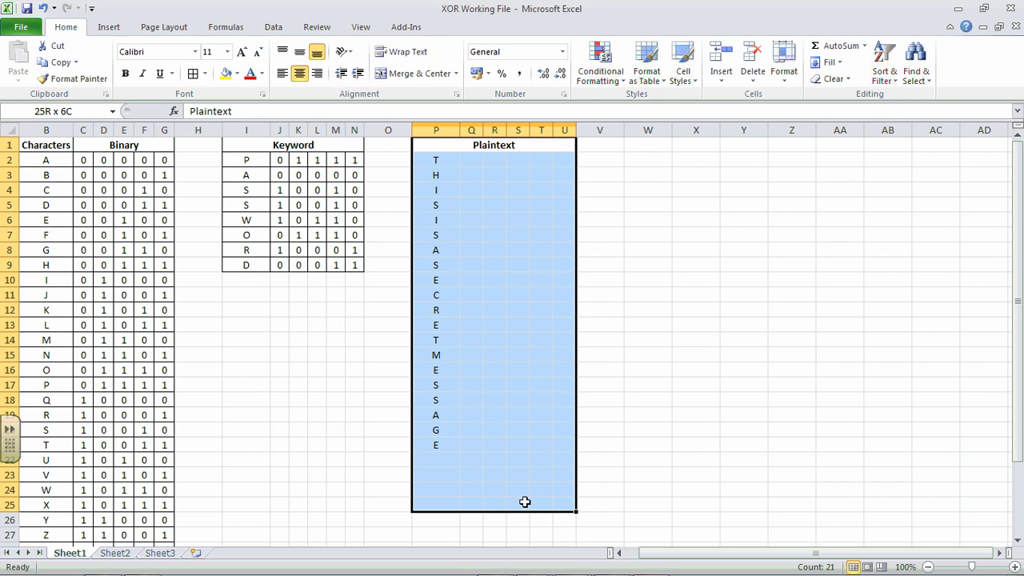
left_click_drag(525, 501, 525, 501)
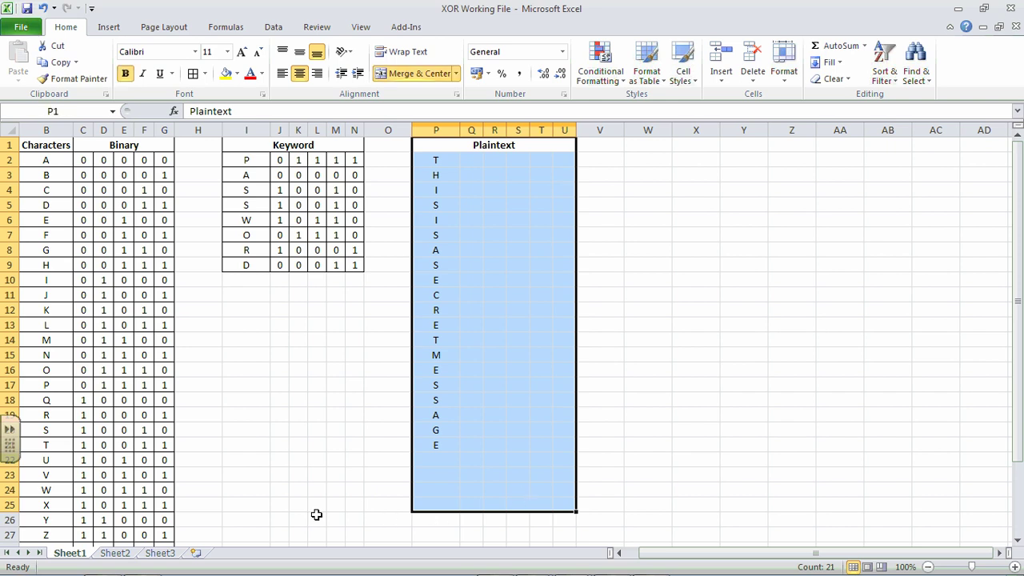
left_click(9, 505)
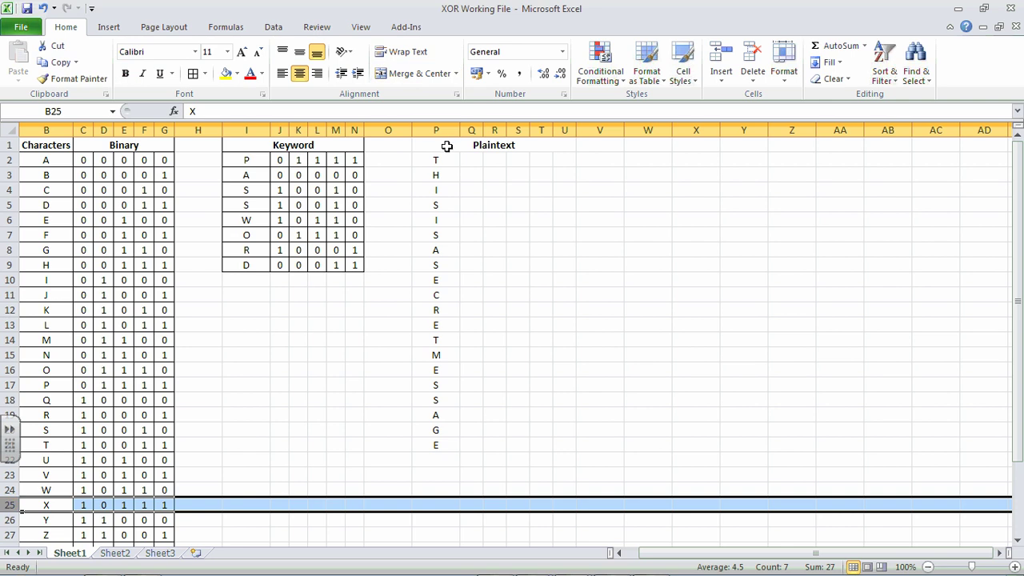
left_click_drag(447, 146, 499, 500)
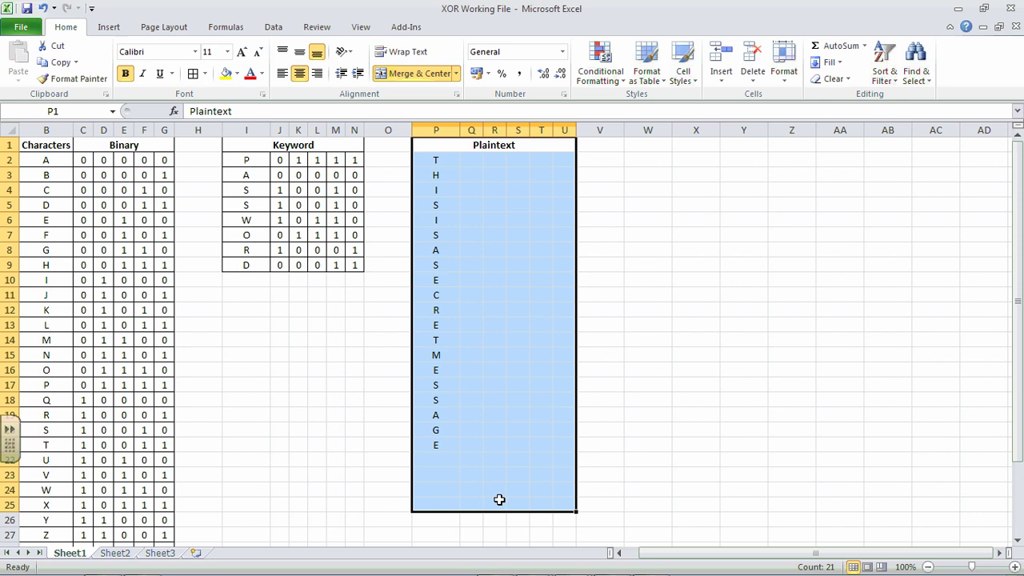
left_click(193, 73)
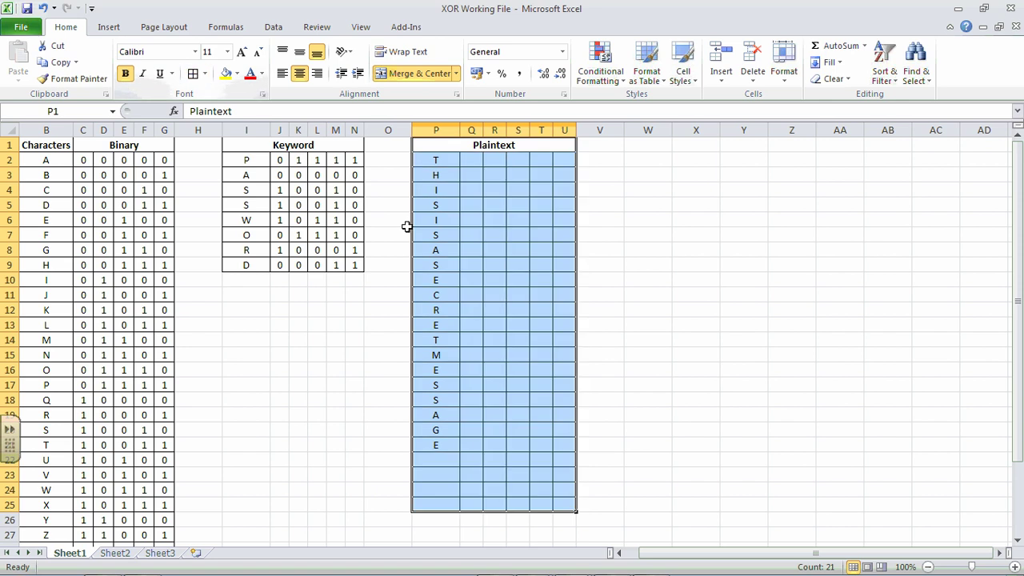
left_click(679, 251)
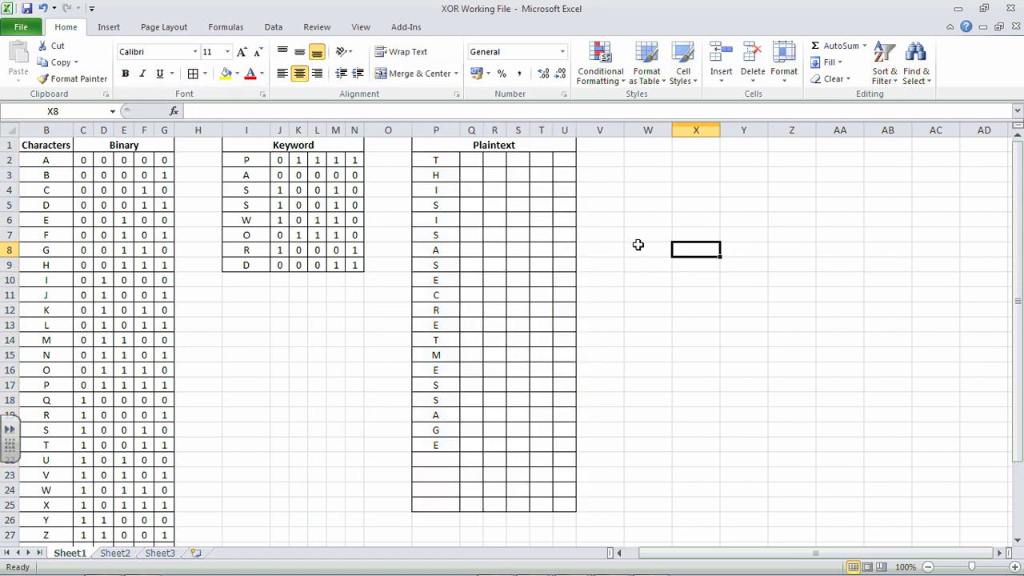
Step: Insert =VLOOKUP(P2,BINARY,2,FALSE) in Q2 through the function wizard, returning 1 for T
left_click(472, 162)
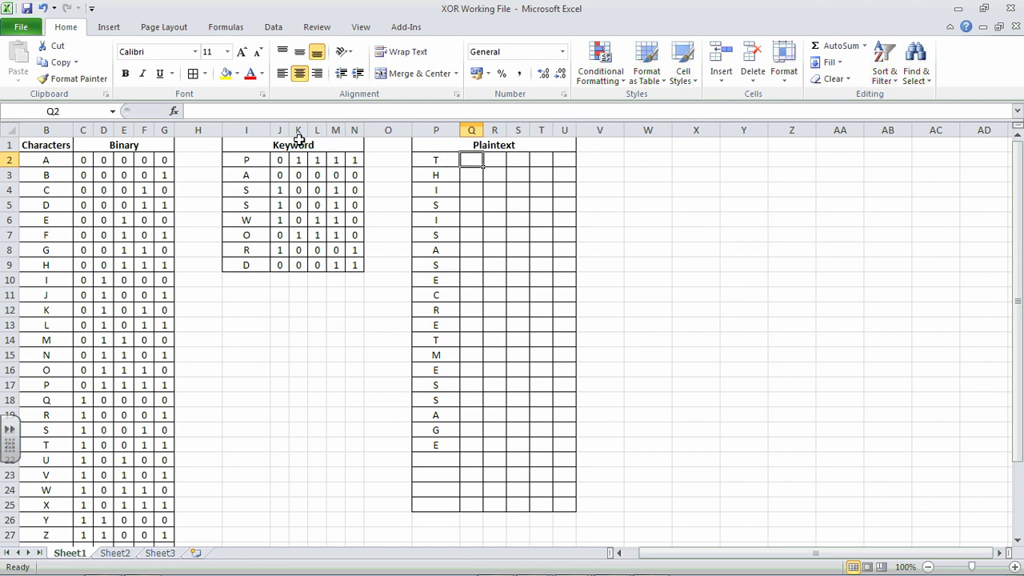
left_click(174, 111)
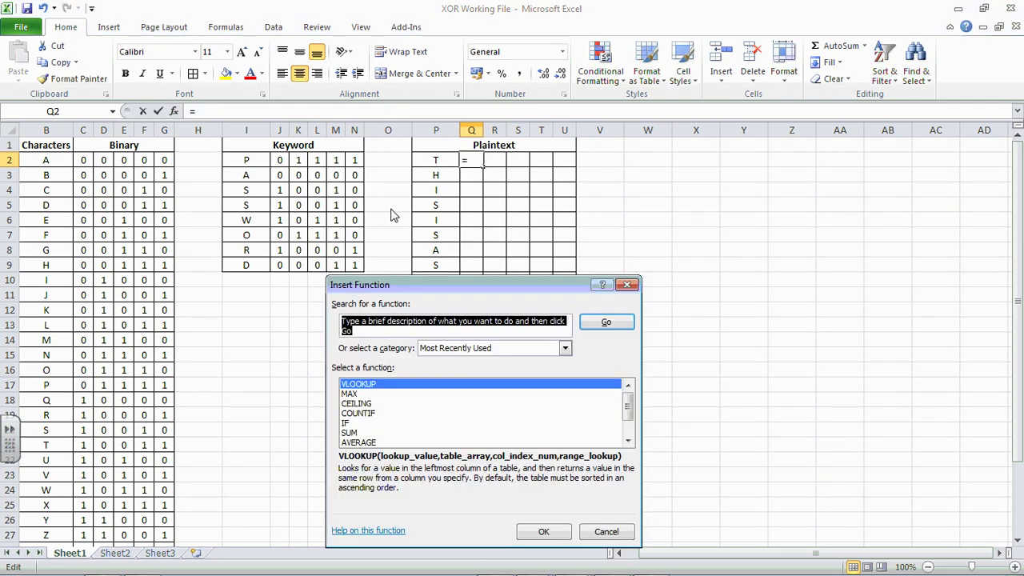
left_click(381, 386)
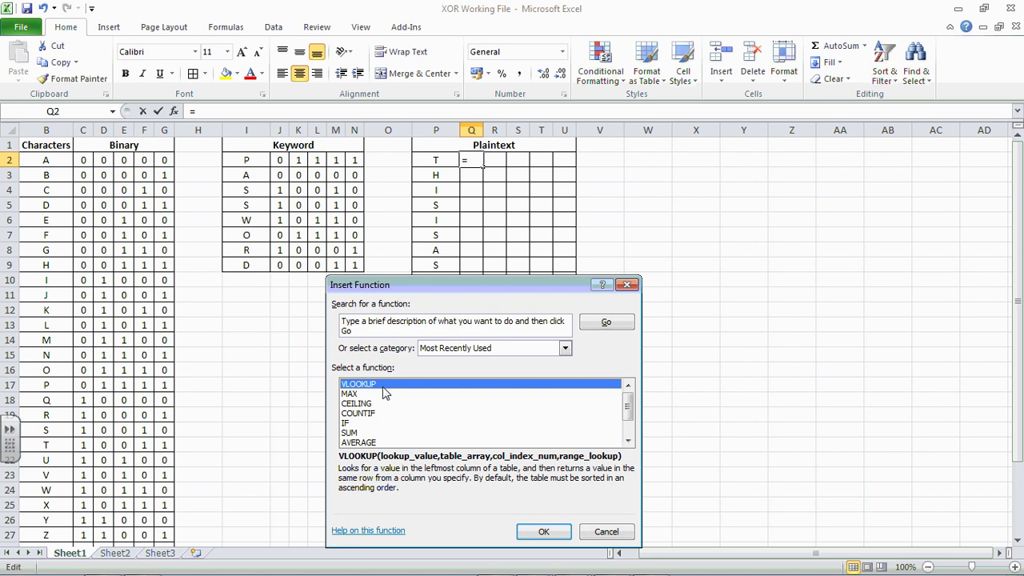
left_click(544, 530)
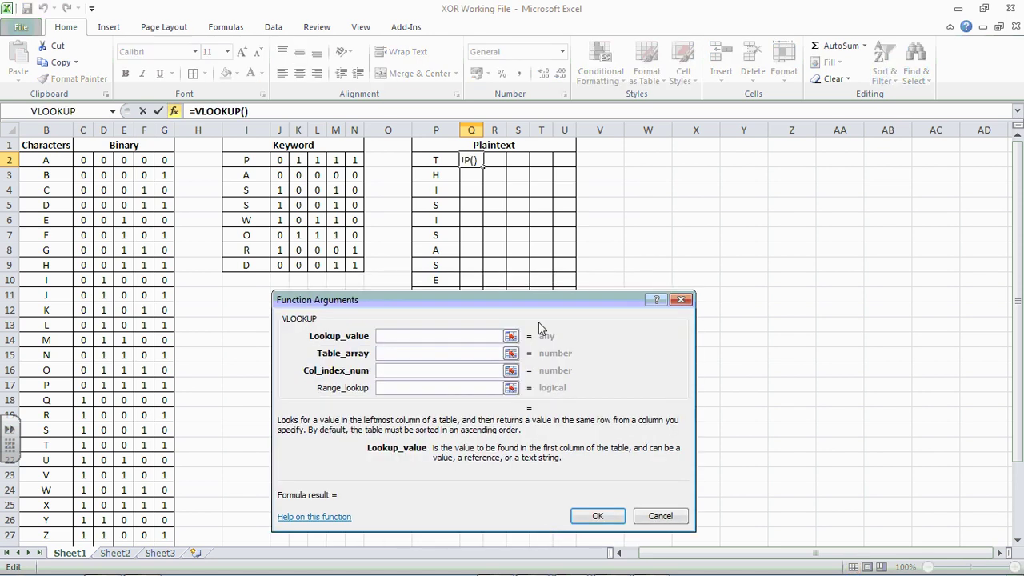
left_click(432, 160)
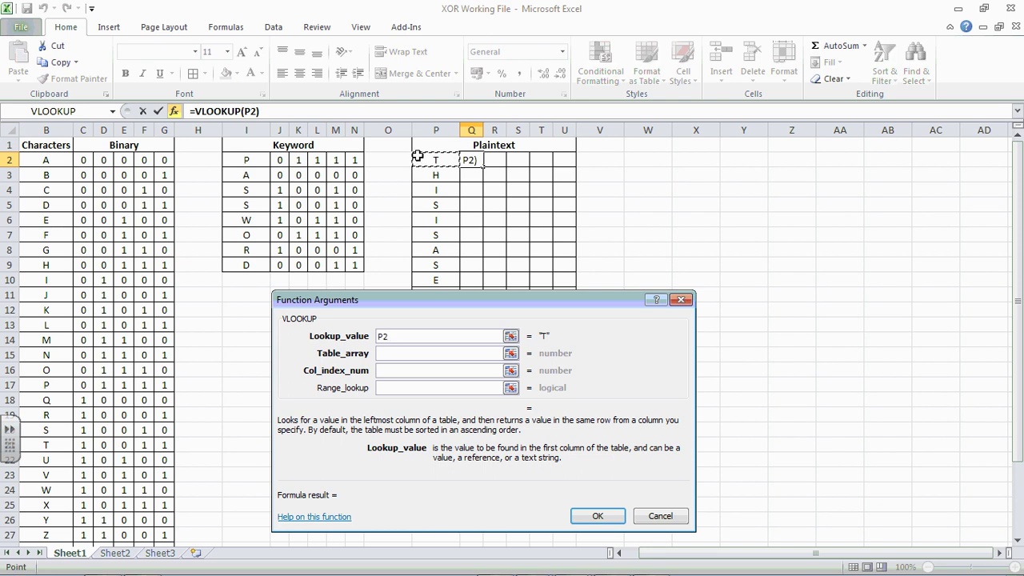
left_click(442, 353)
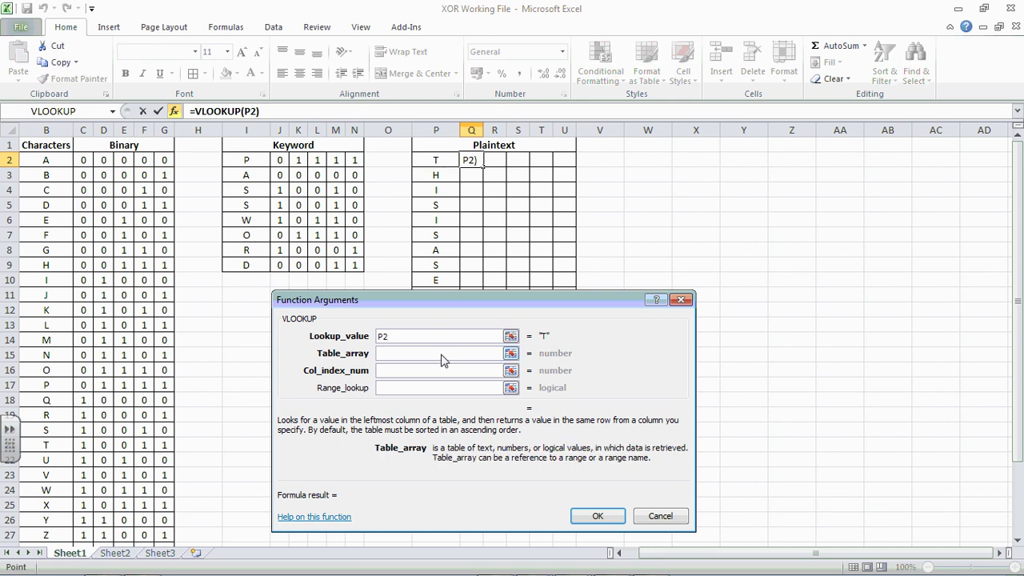
type("binary")
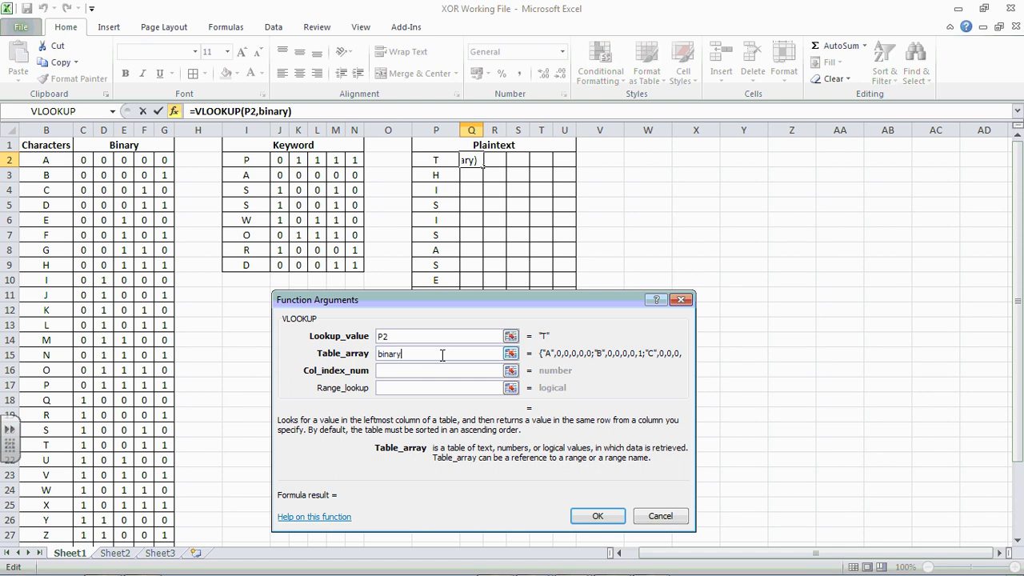
left_click(475, 371)
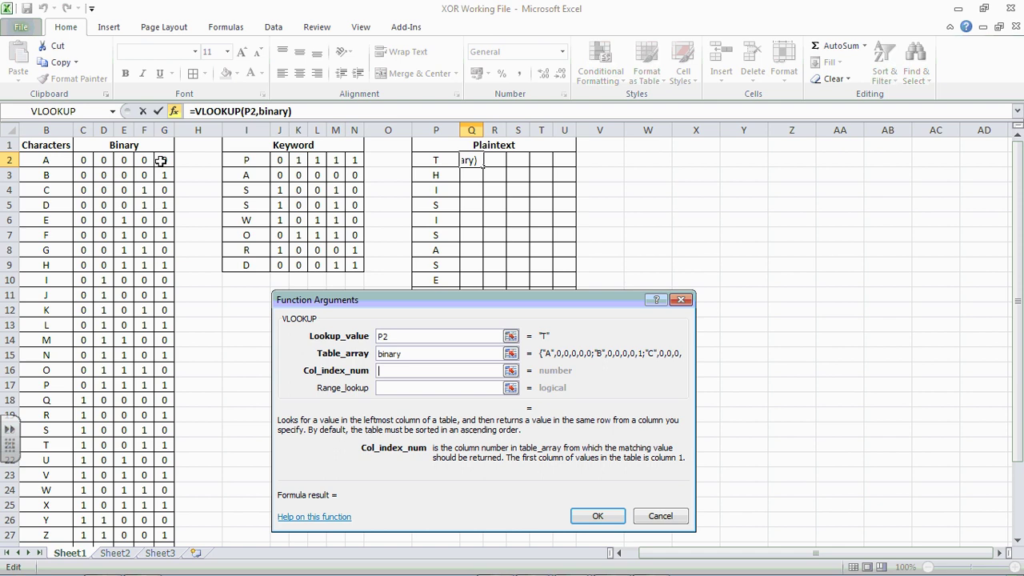
type("2")
left_click(418, 386)
type("false")
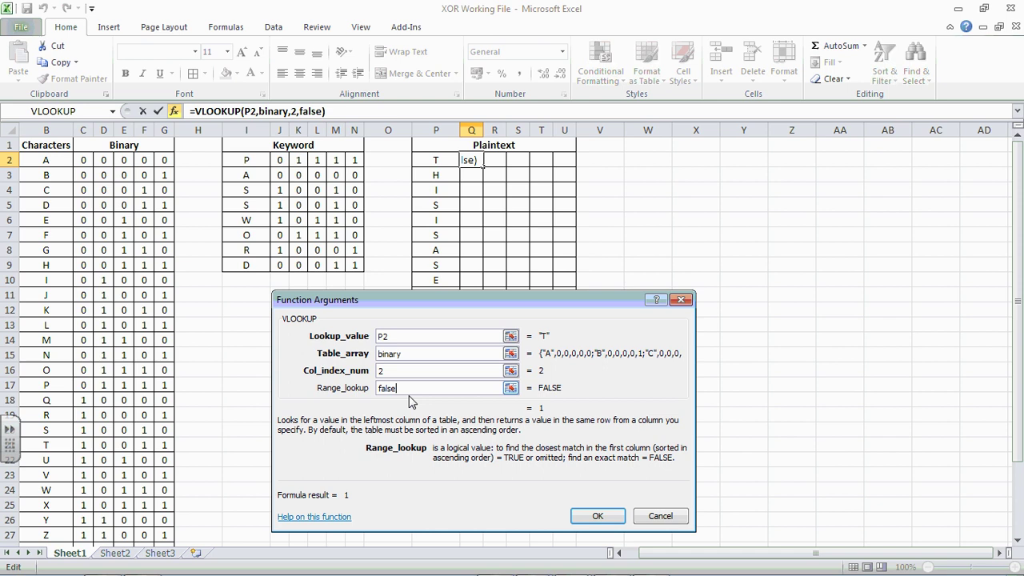
left_click(598, 516)
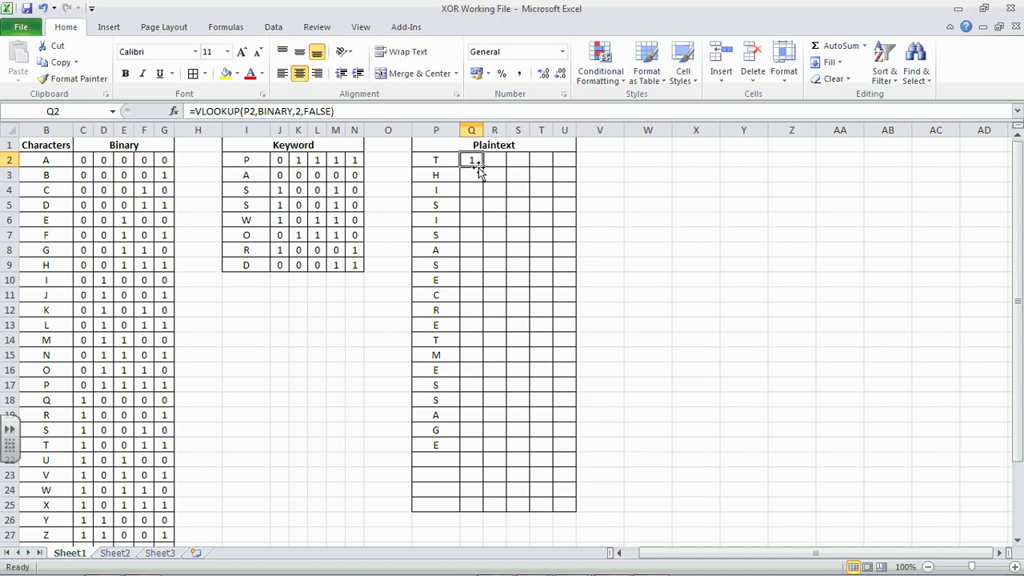
Step: Copy Q2's lookup formula across to R2:U2
left_click_drag(482, 165, 570, 167)
left_click(517, 190)
left_click(473, 162)
left_click(495, 161)
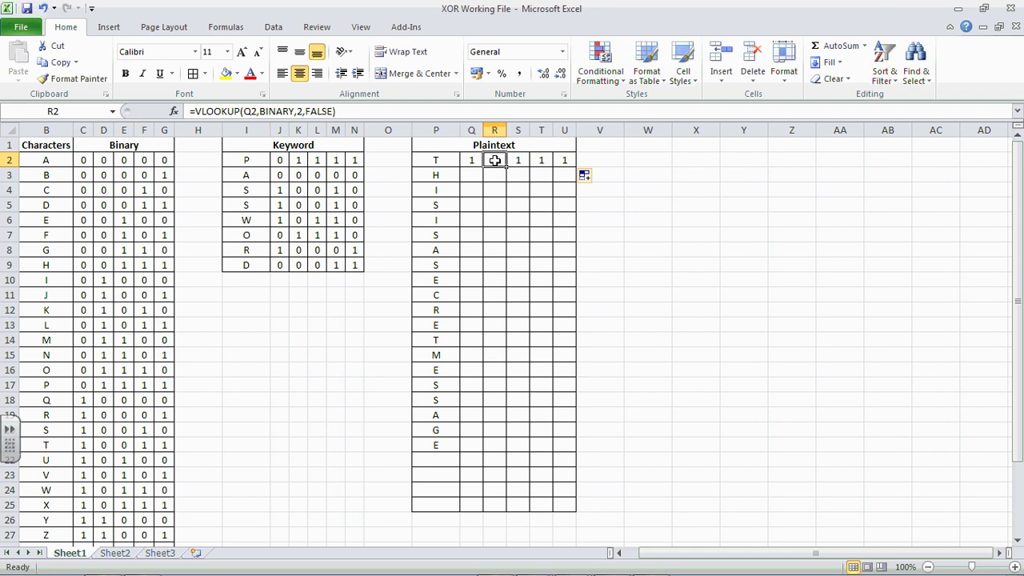
Step: Correct R2's formula to look up P2 in BINARY column 3
left_click(259, 112)
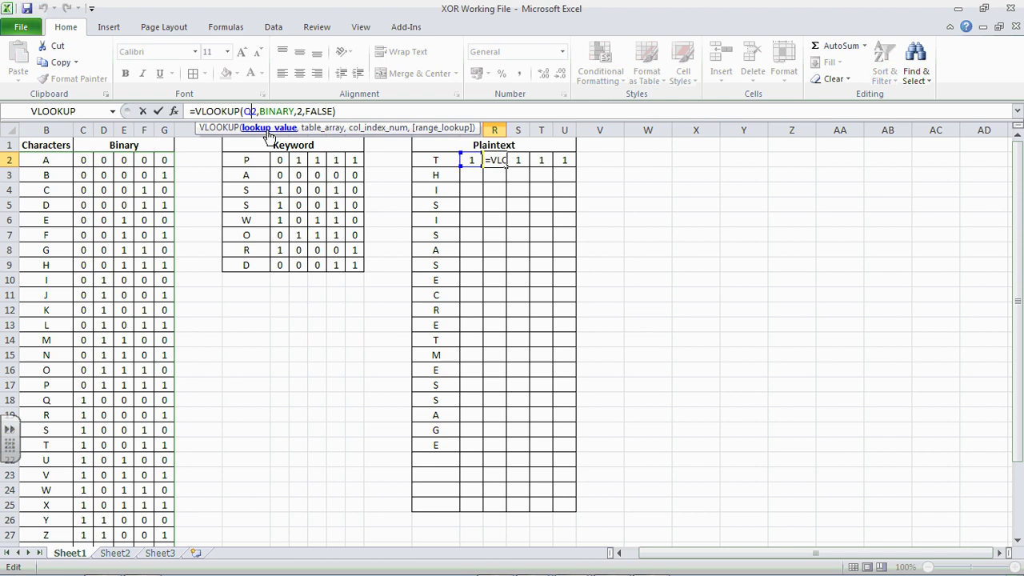
key("BackSpace")
type("p")
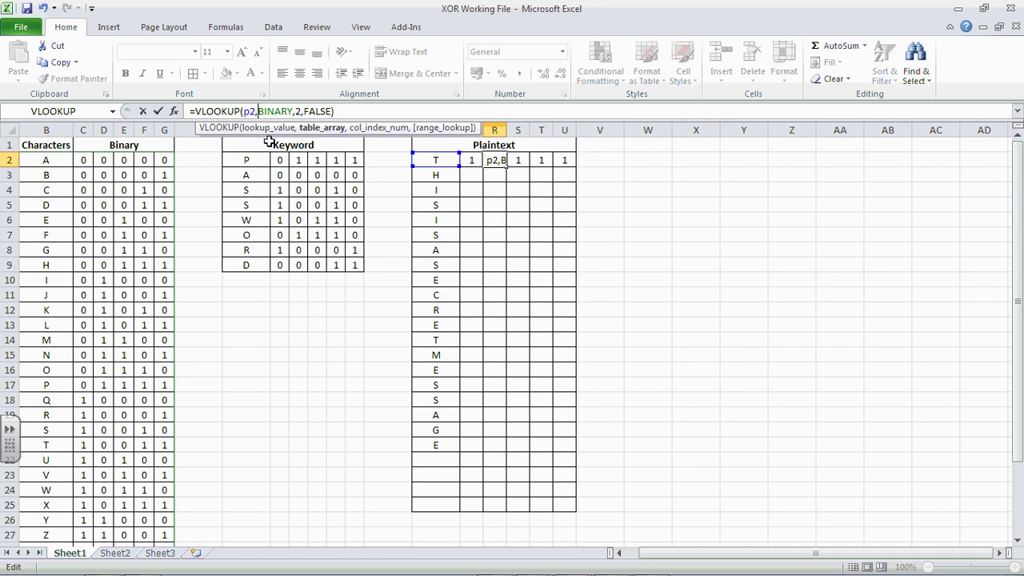
key("Right")
key("Right")
key("Right")
key("Right")
key("Right")
key("Right")
key("Delete")
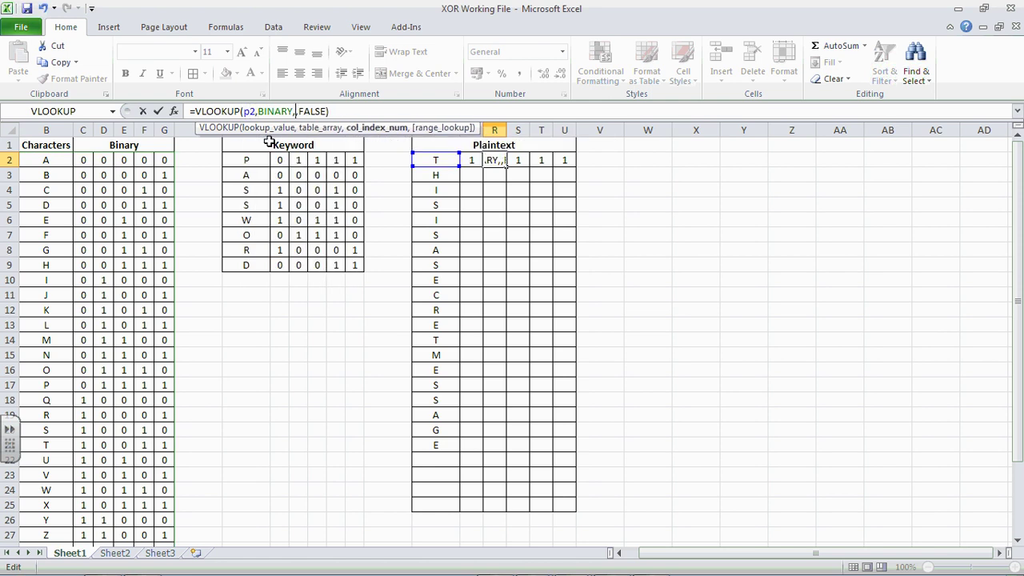
type("3")
key("ctrl+Return")
key("Right")
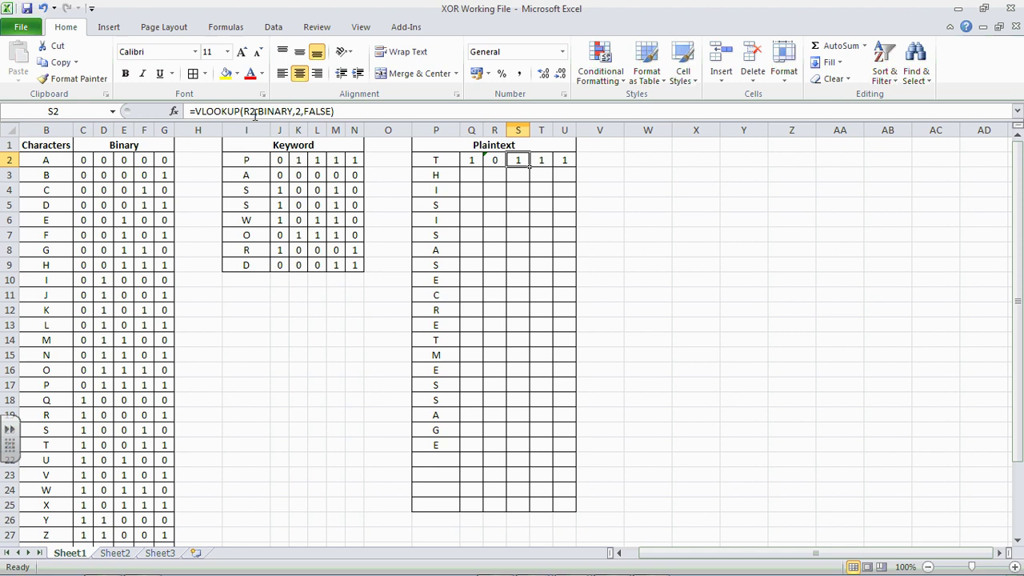
Step: Correct S2's formula to look up P2 in BINARY column 4
left_click(249, 112)
key("Delete")
type("p")
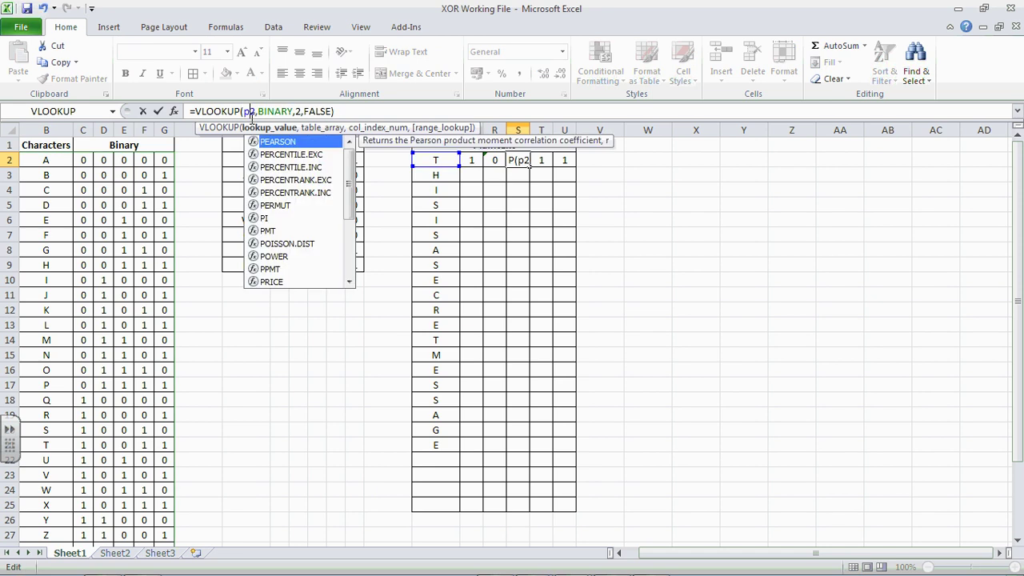
key("Right")
key("Right")
key("Right")
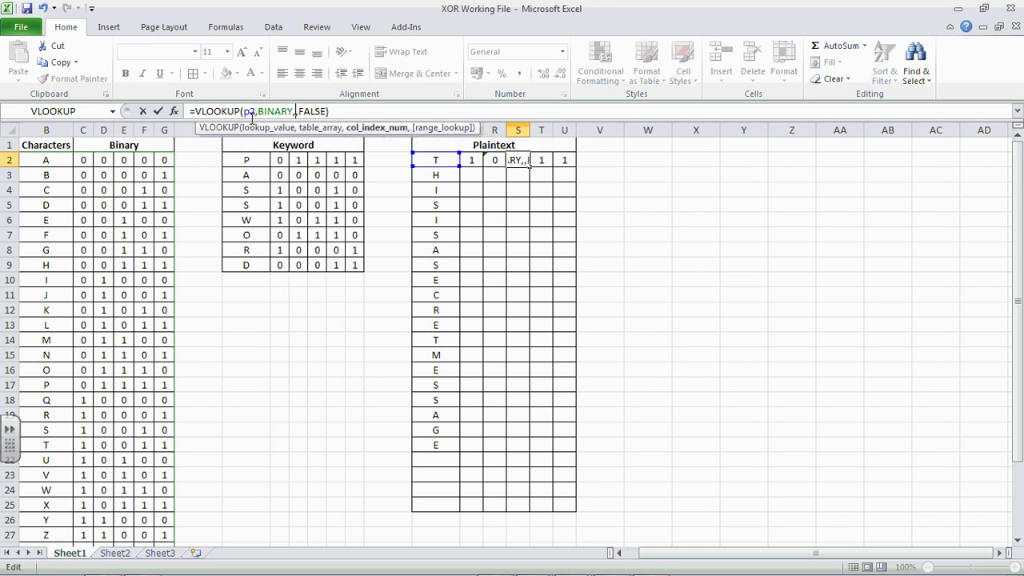
key("Return")
key("Up")
key("Right")
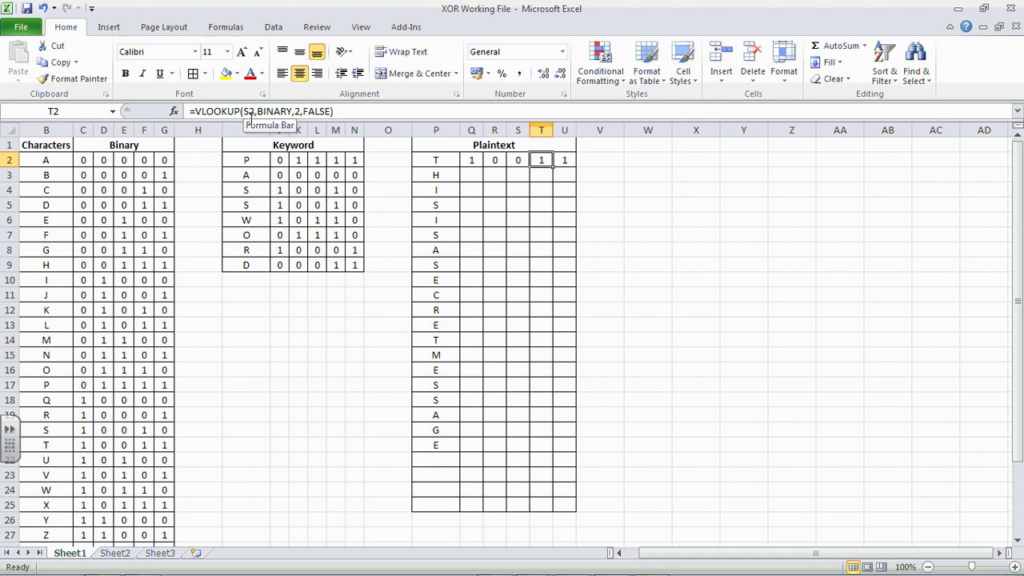
Step: Correct T2's formula to look up P2 in BINARY column 5
left_click(249, 113)
key("BackSpace")
type("p")
key("Right")
key("Right")
key("Right")
key("Right")
key("Right")
key("Right")
key("Right")
key("Right")
key("Right")
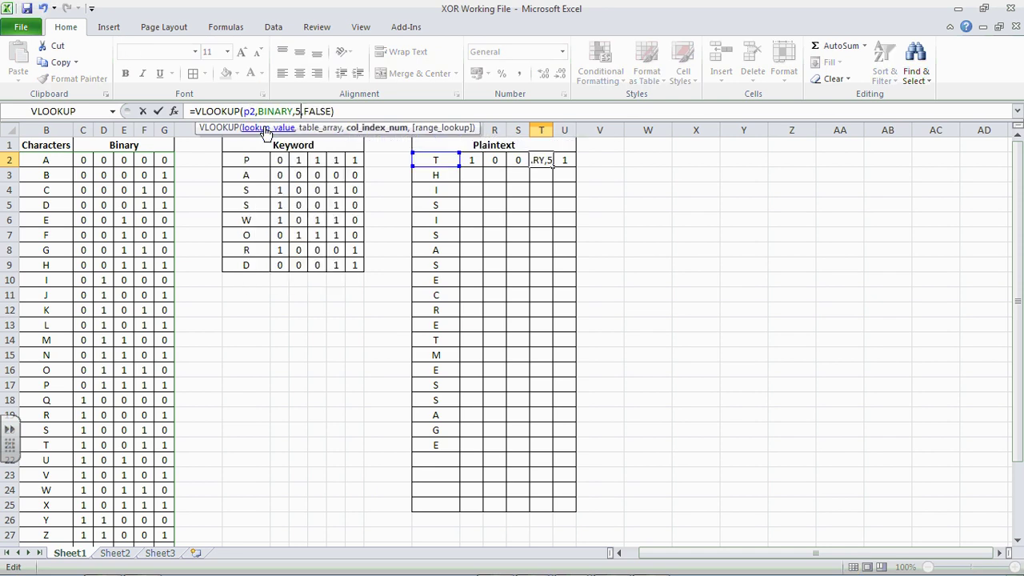
key("Return")
key("Up")
key("Right")
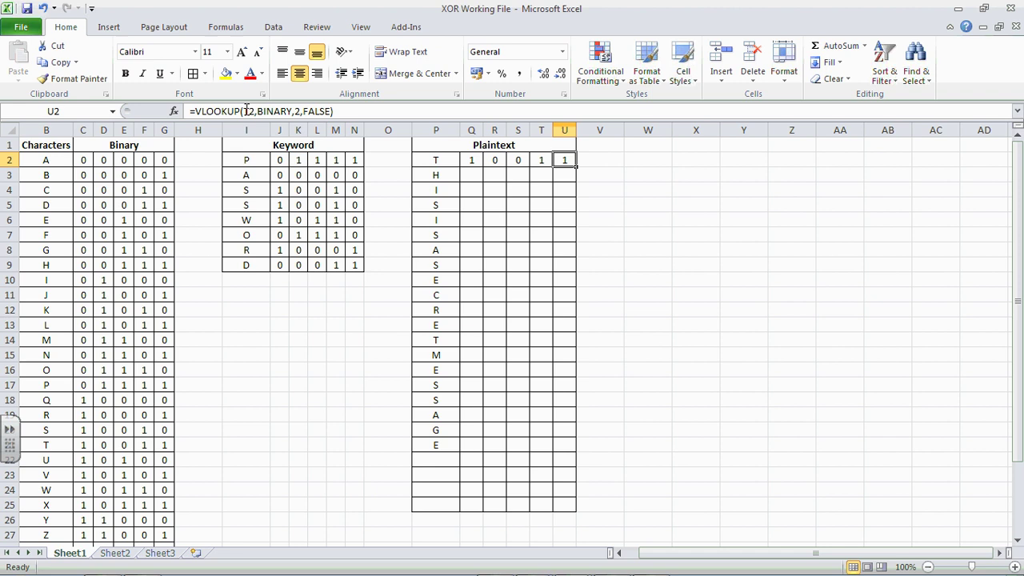
Step: Correct U2's formula to look up P2 in BINARY column 6
left_click(252, 114)
key("BackSpace")
type("p")
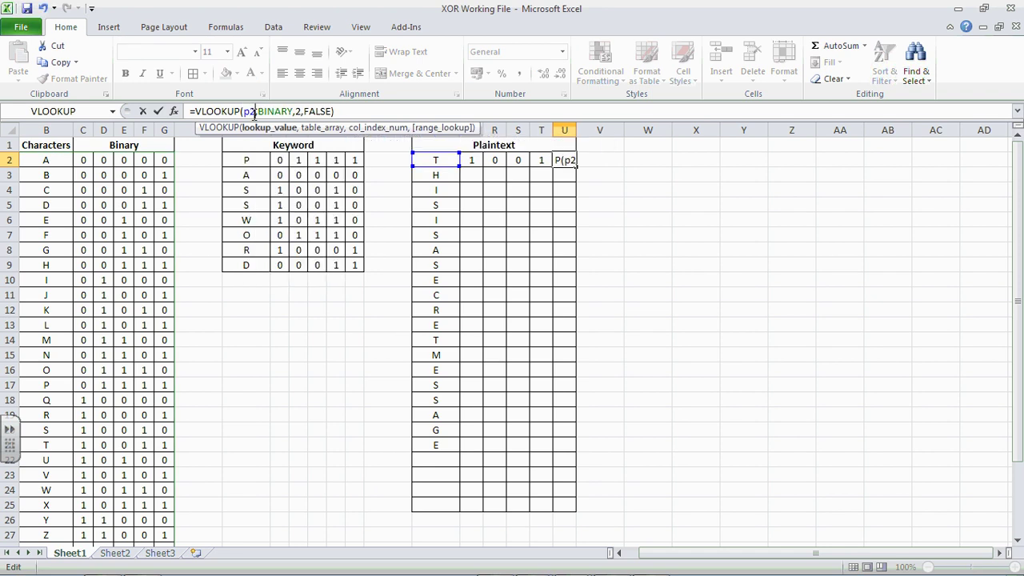
key("Right")
key("Right")
key("Right")
key("Right")
key("Right")
key("Right")
key("Right")
key("Right")
key("Right")
key("Right")
key("Delete")
type("6")
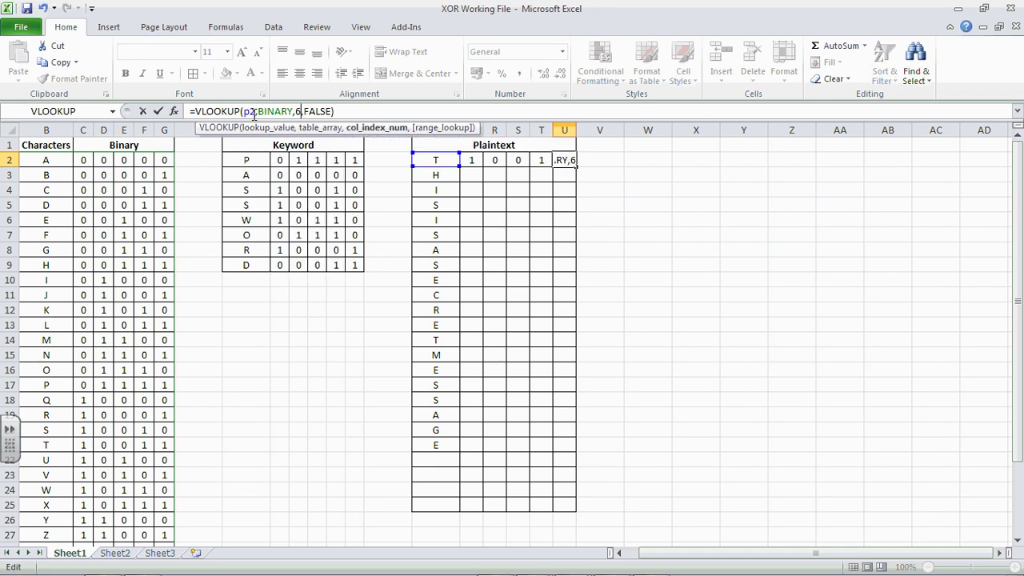
key("Return")
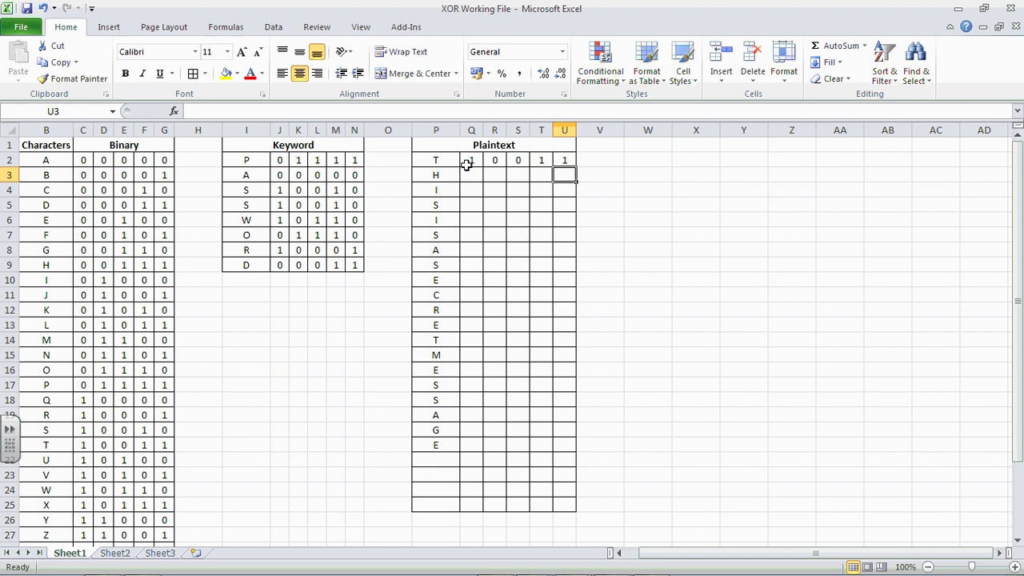
Step: Check the lookup formulas in Q2 through U2 one by one
left_click(471, 163)
left_click(493, 160)
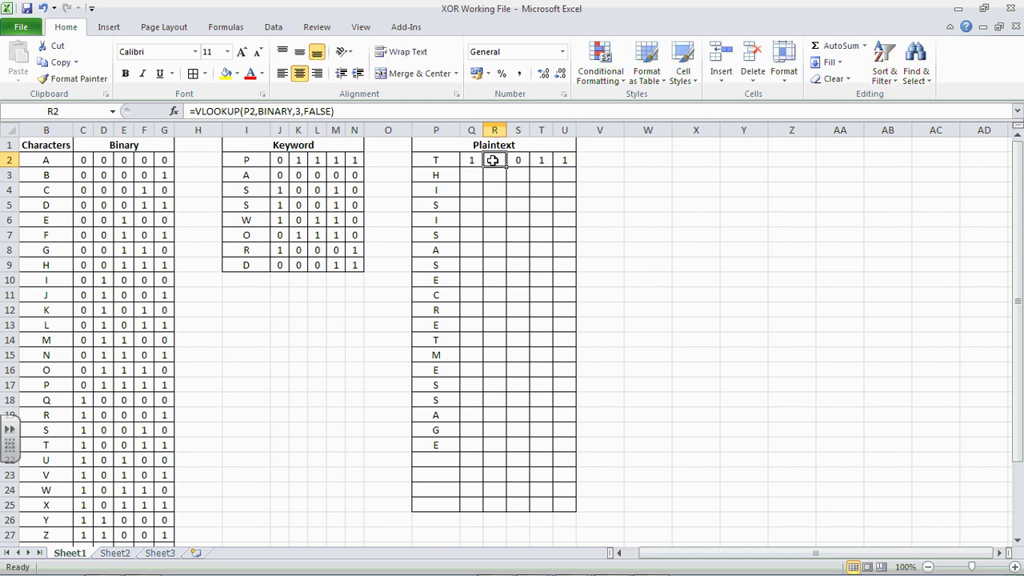
left_click(518, 161)
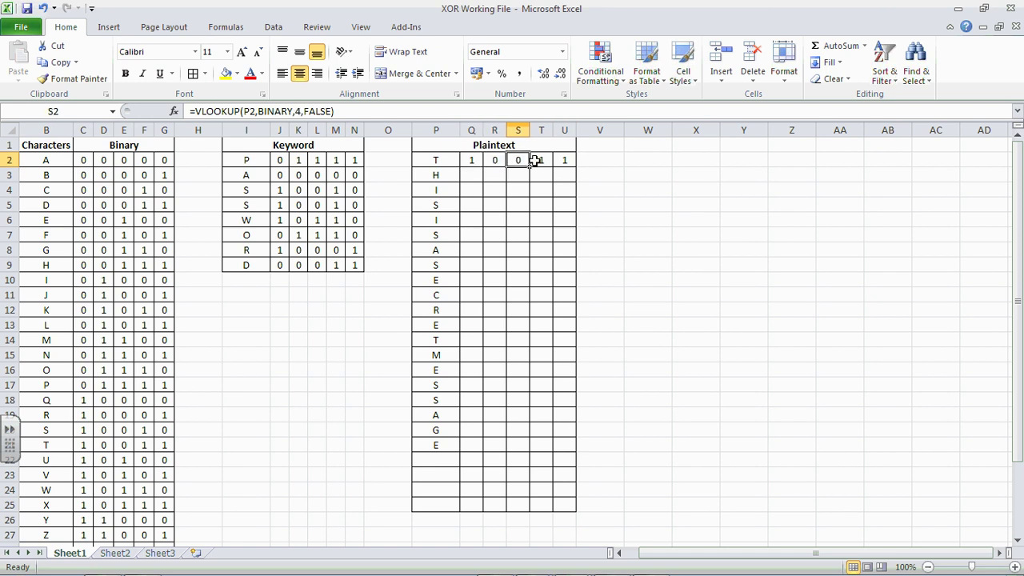
left_click(542, 161)
left_click(565, 162)
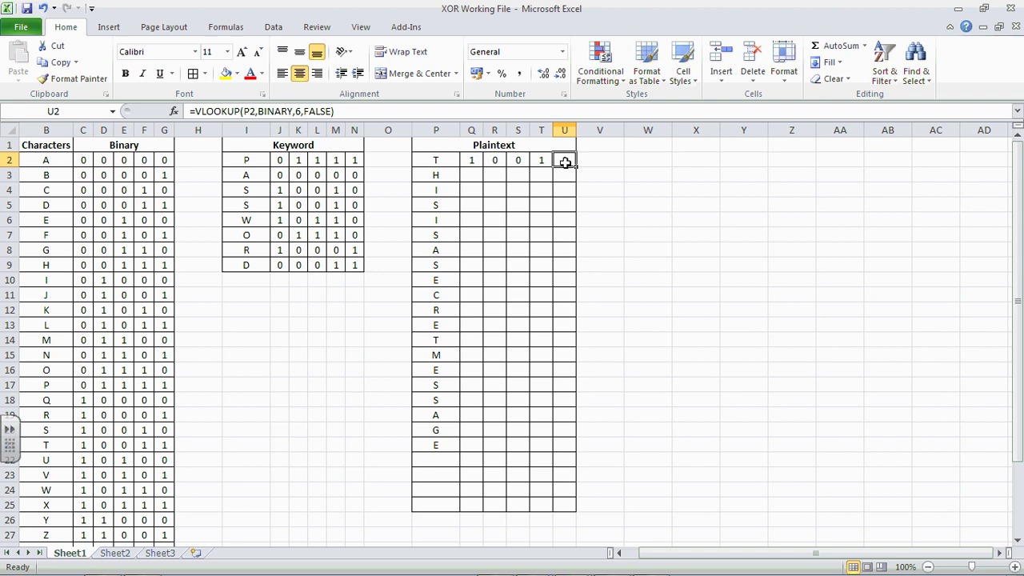
Step: Fill the Q2:U2 VLOOKUP formulas down to row 25
left_click_drag(474, 160, 560, 509)
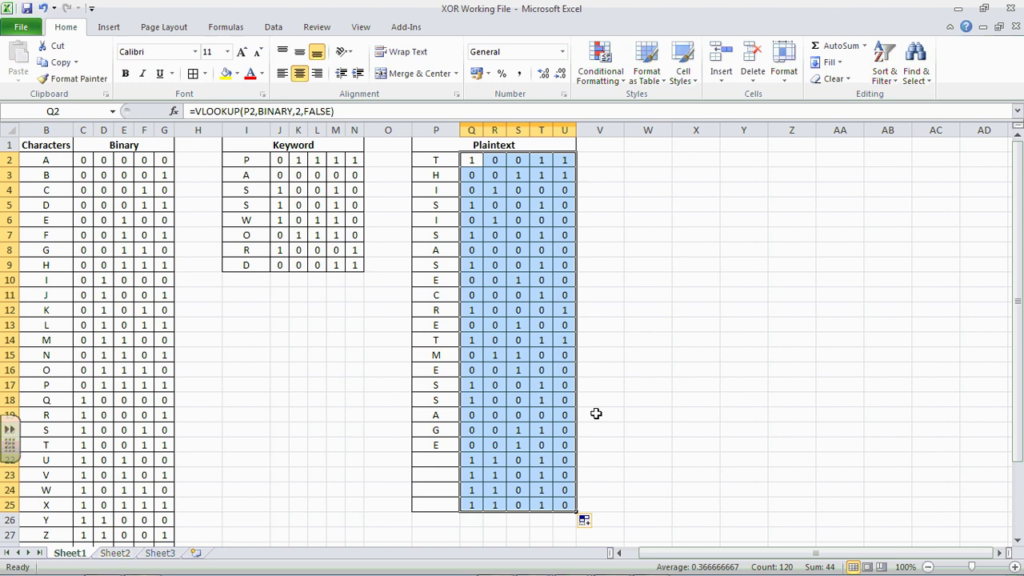
left_click(615, 386)
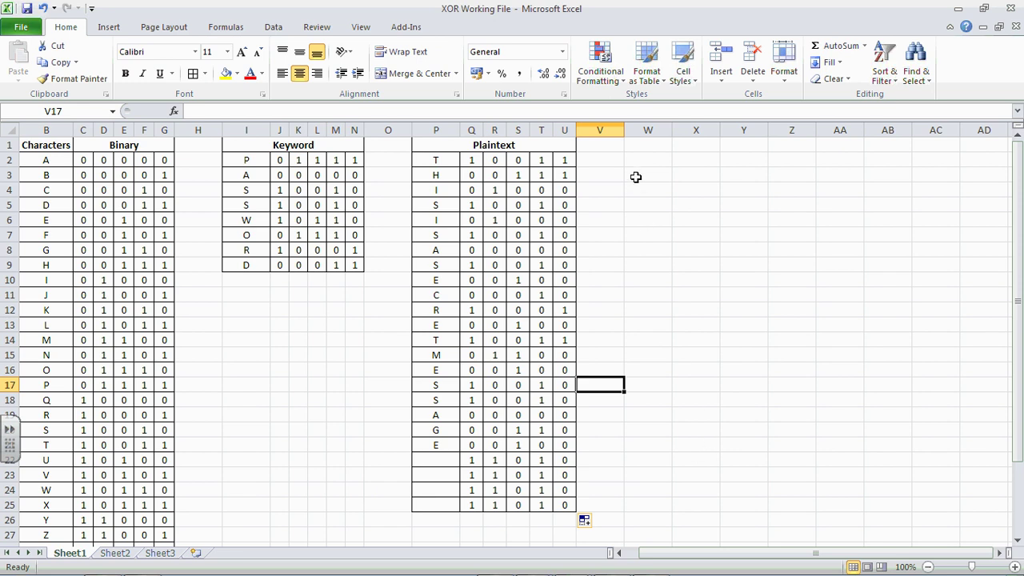
Step: Apply All Borders to the empty block W1:AA25
left_click_drag(649, 129, 837, 128)
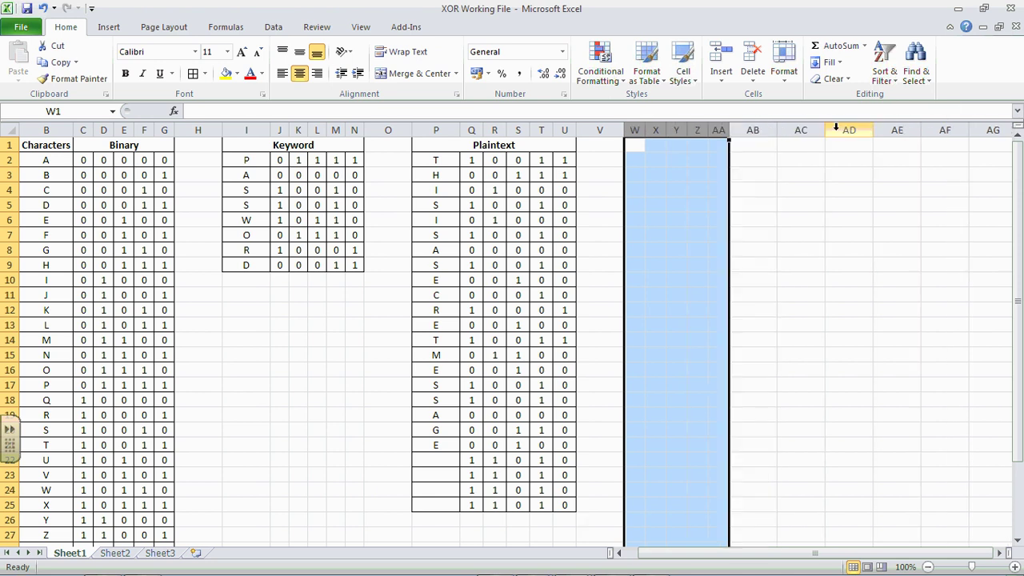
left_click(756, 173)
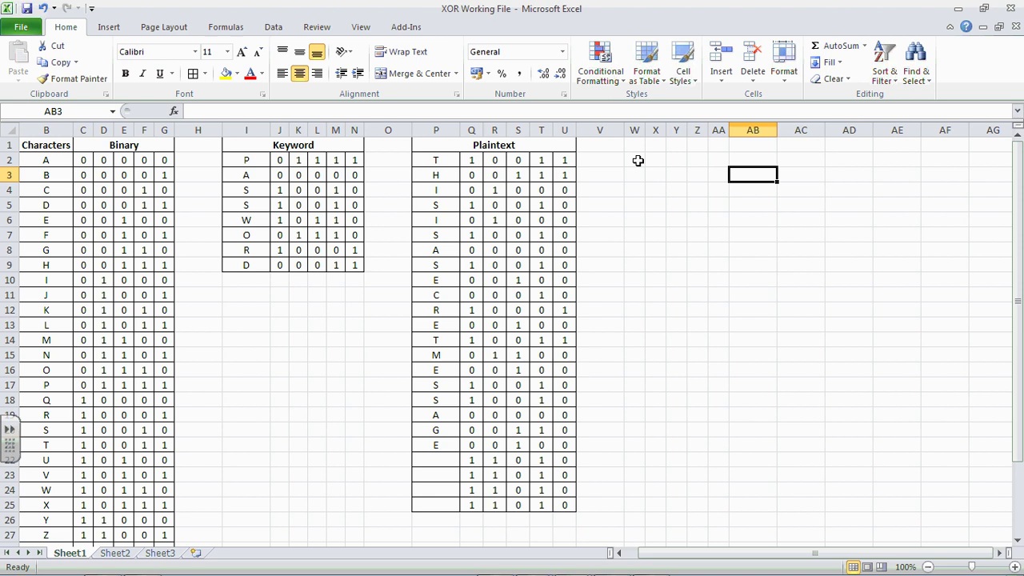
left_click_drag(638, 149, 713, 500)
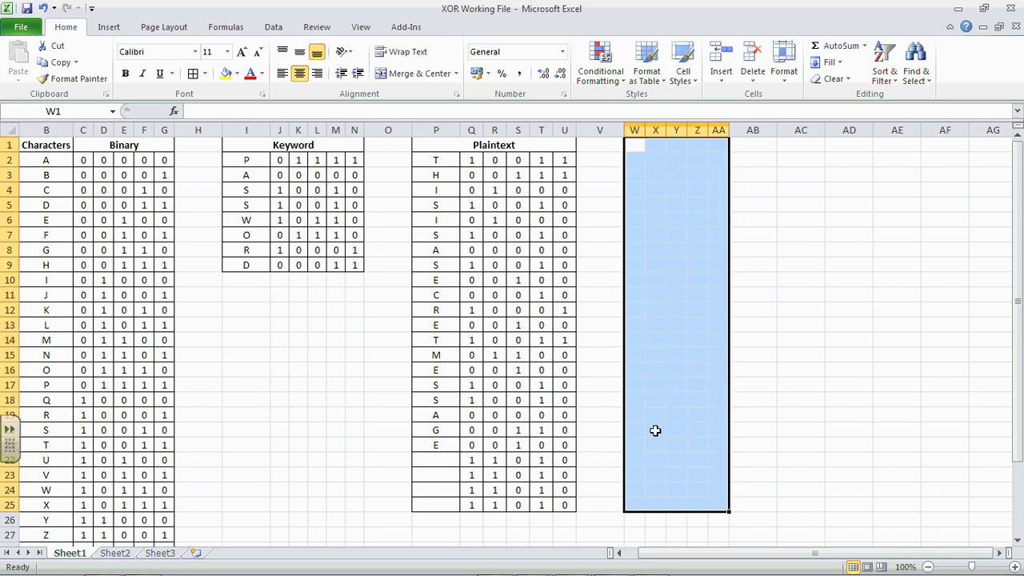
left_click(193, 73)
left_click(828, 230)
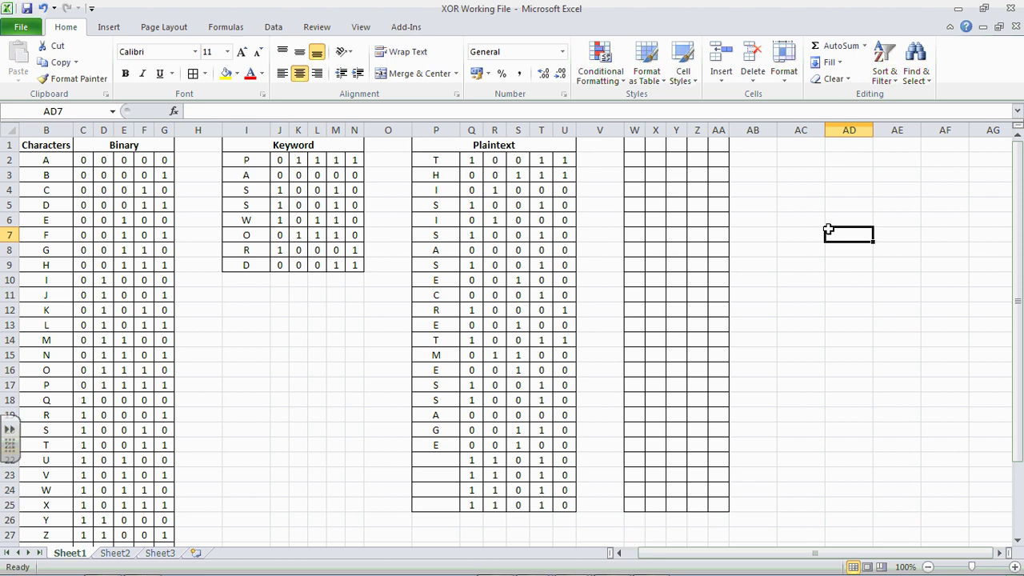
left_click_drag(638, 147, 649, 147)
left_click(638, 161)
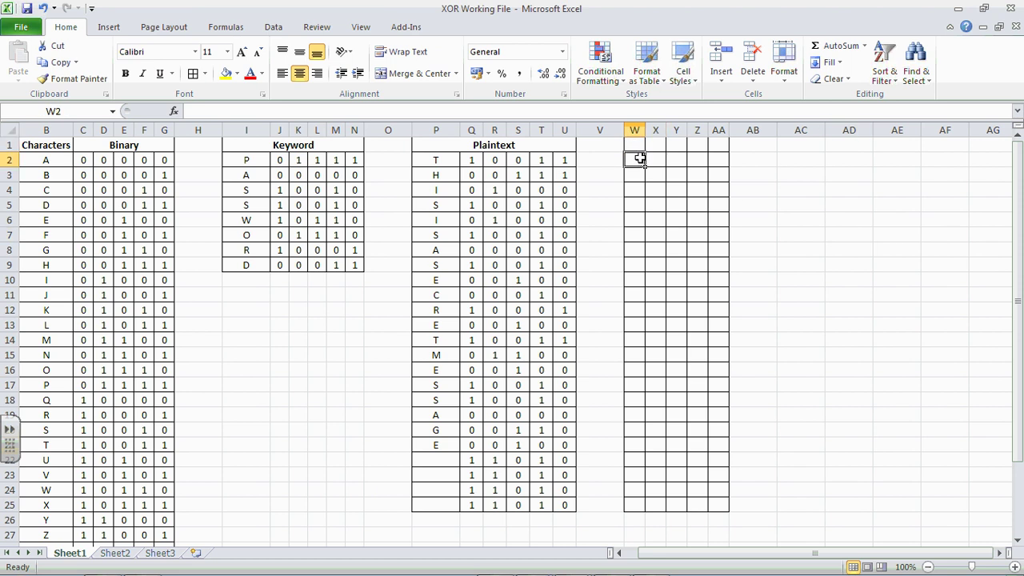
Step: Compare bits J2/Q2 and K2/R2 and enter 1 in both W2 and X2
left_click(282, 162)
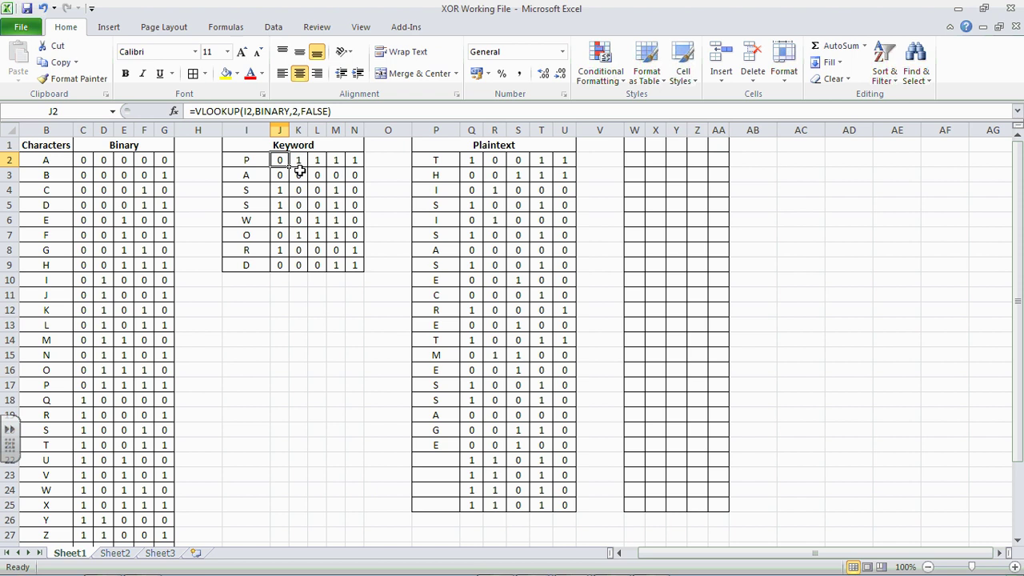
left_click(472, 161)
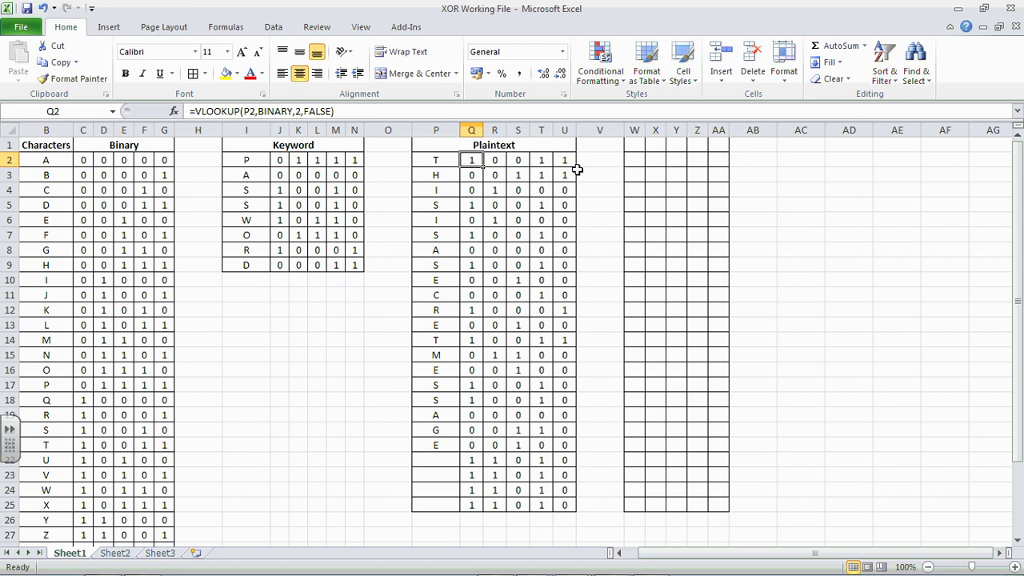
left_click(632, 163)
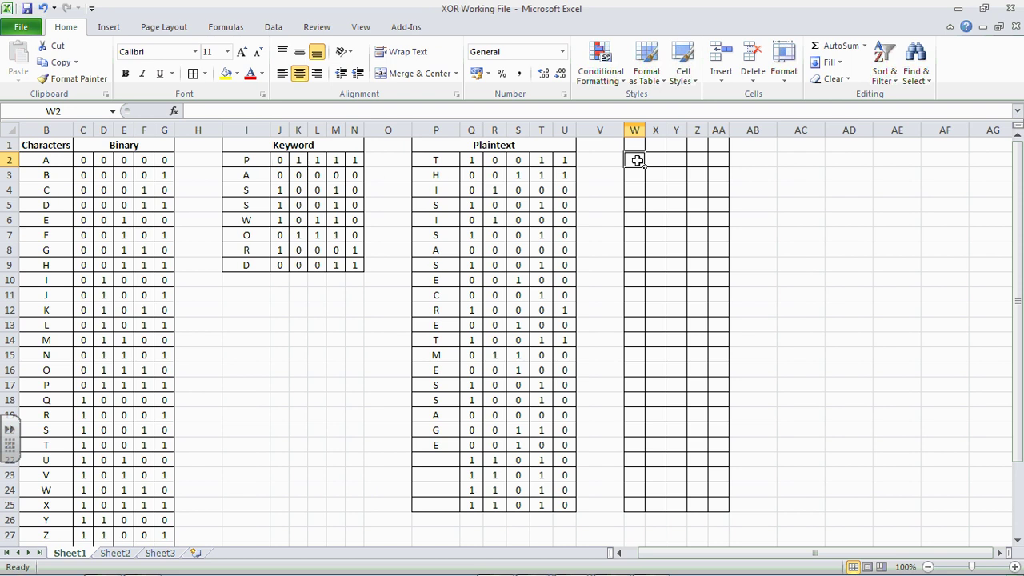
type("1")
left_click(649, 160)
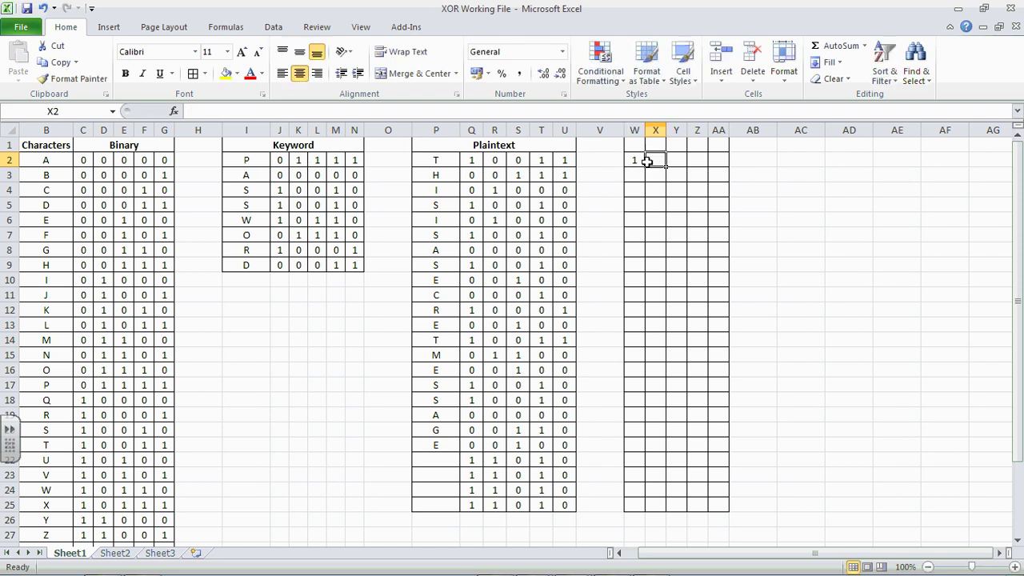
left_click(304, 161)
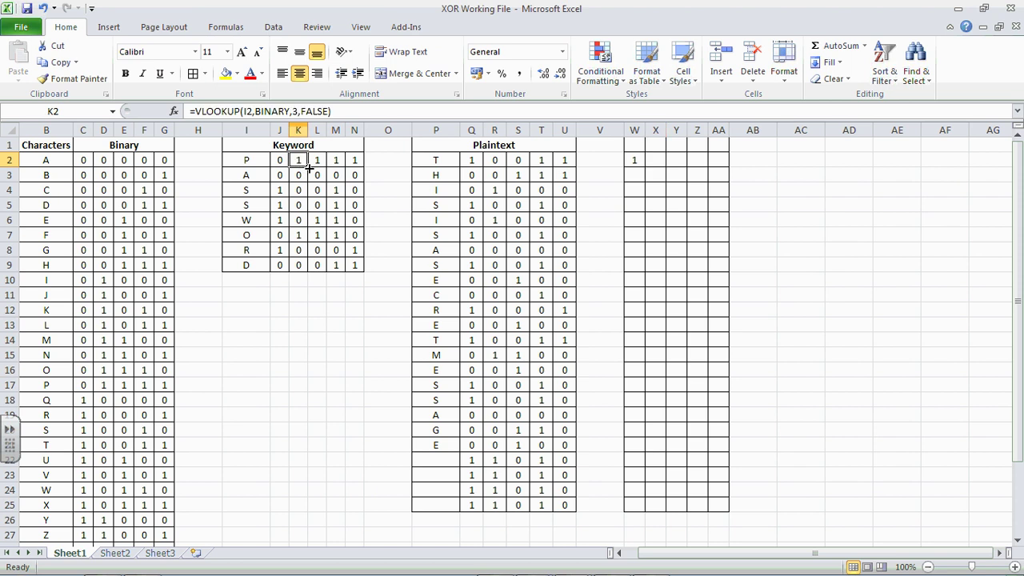
left_click(498, 161)
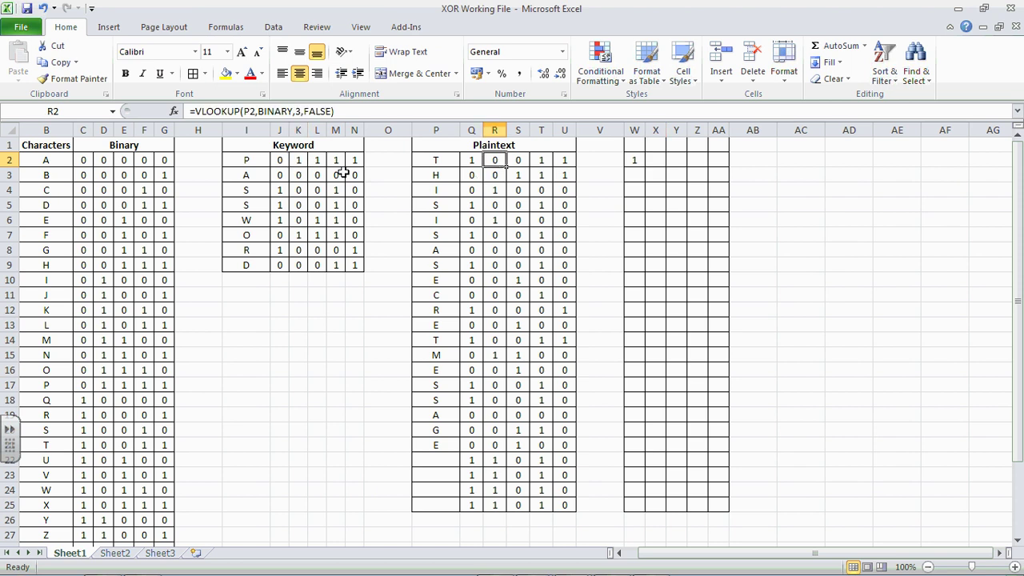
left_click(656, 162)
type("1")
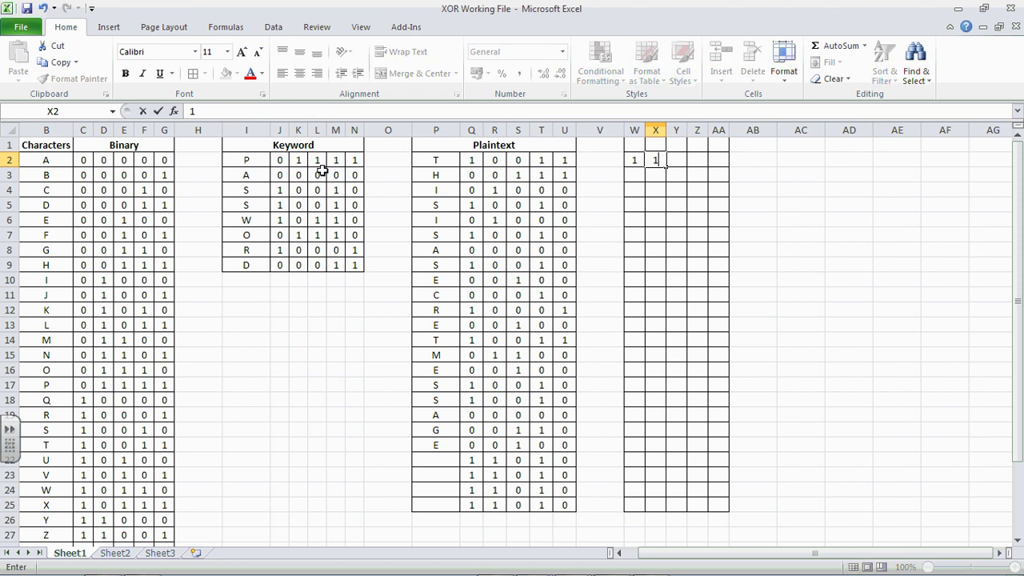
Step: Compare the remaining bit pairs and enter 1 in Y2, 0 in Z2 and 0 in AA2
left_click(318, 163)
left_click(520, 161)
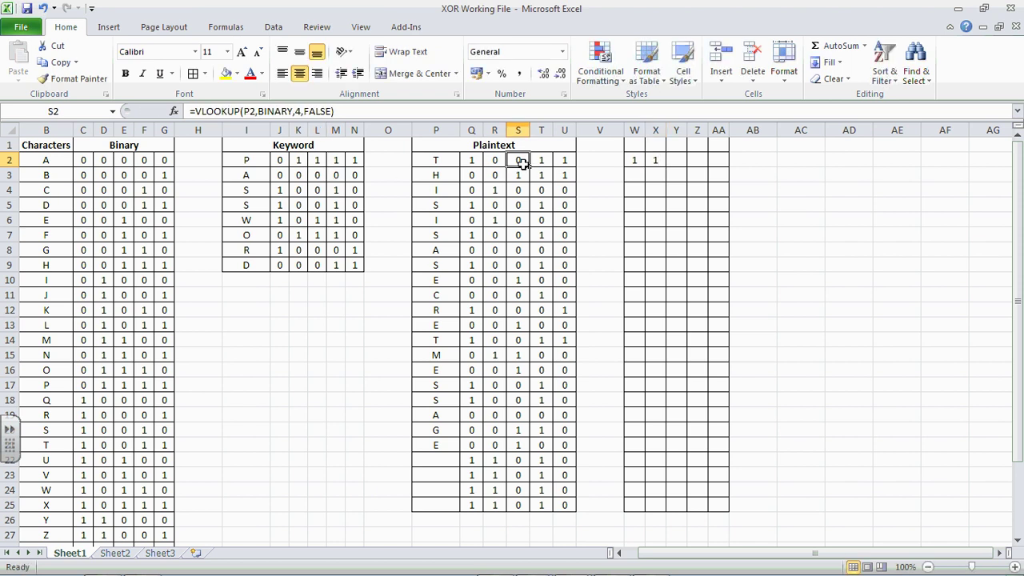
left_click(678, 161)
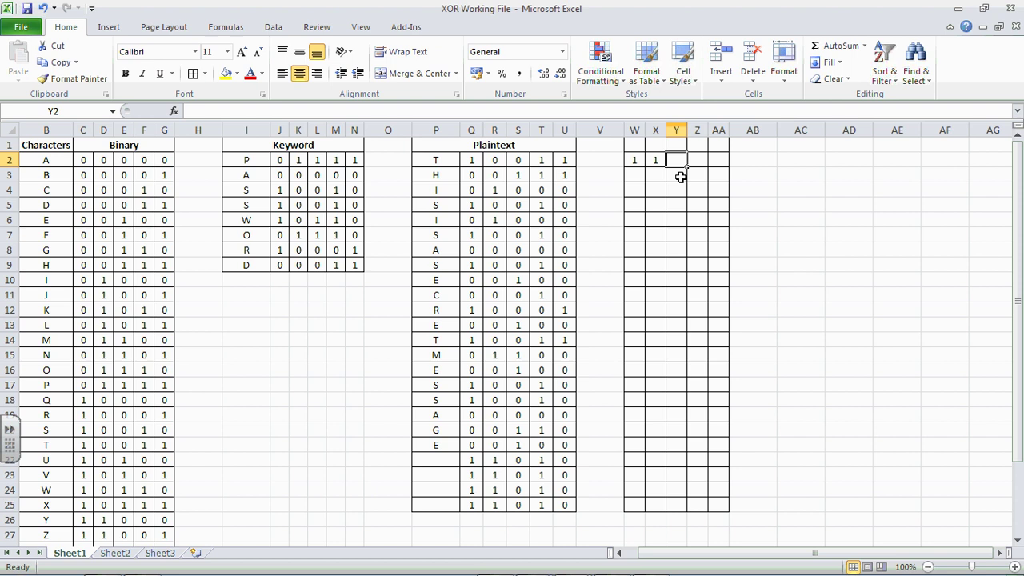
type("1")
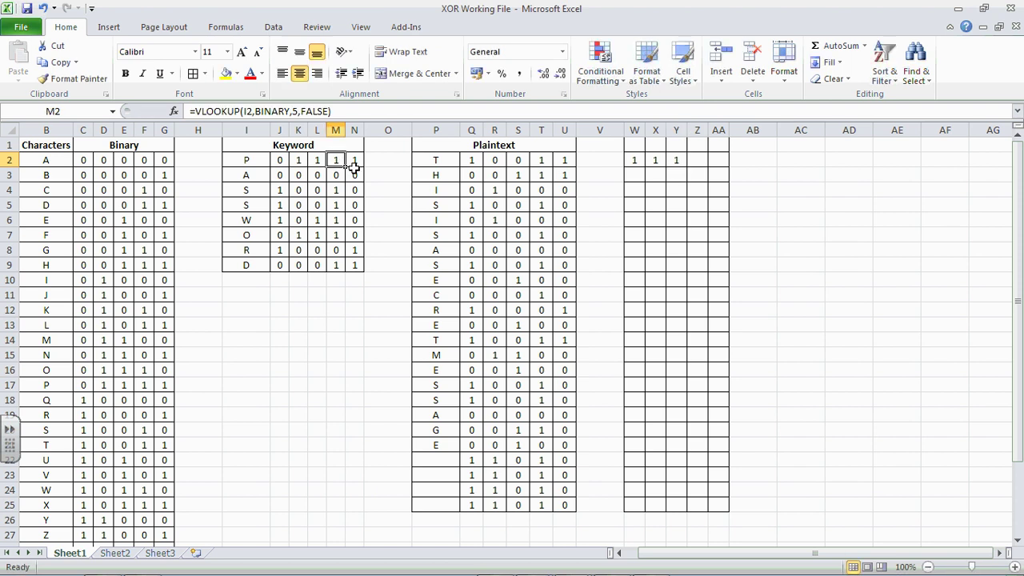
left_click(542, 161)
left_click(696, 160)
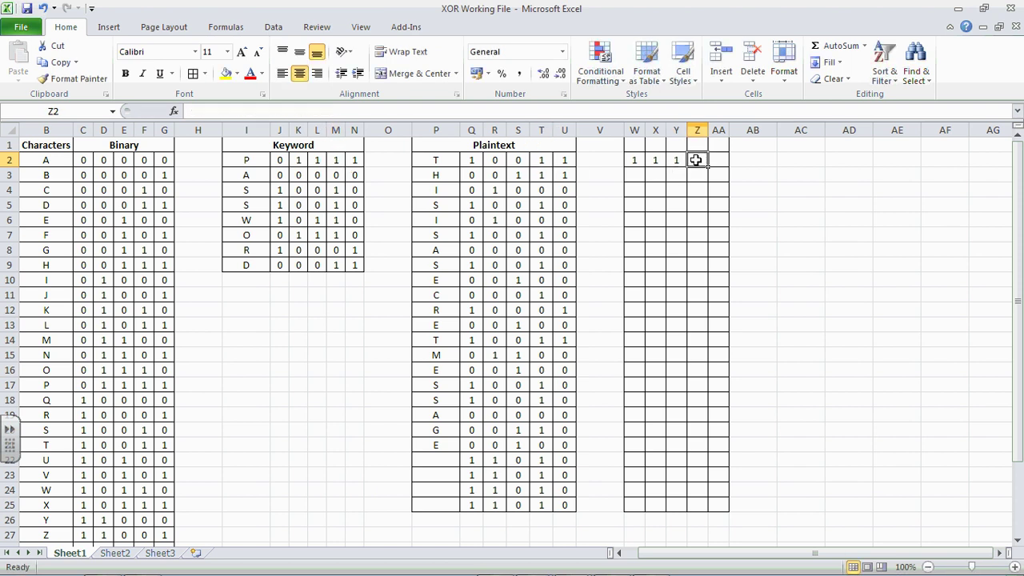
type("0")
left_click(356, 163)
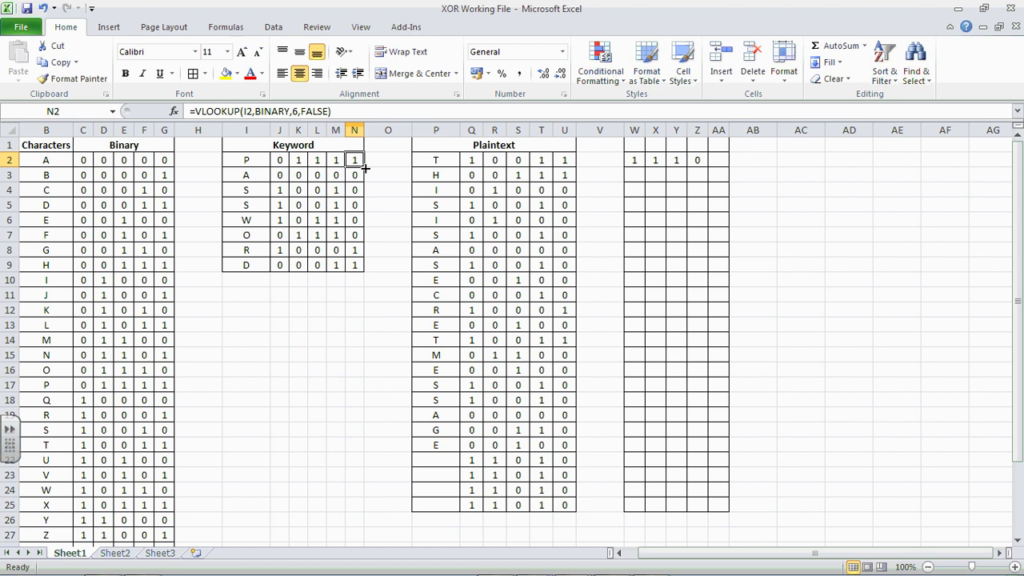
left_click(567, 162)
left_click(715, 162)
type("0")
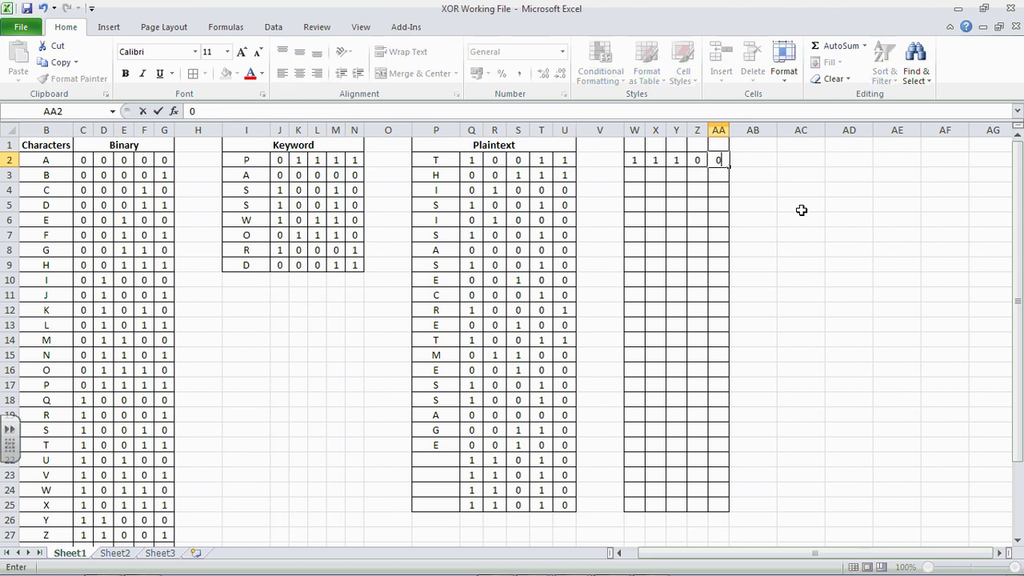
left_click(785, 200)
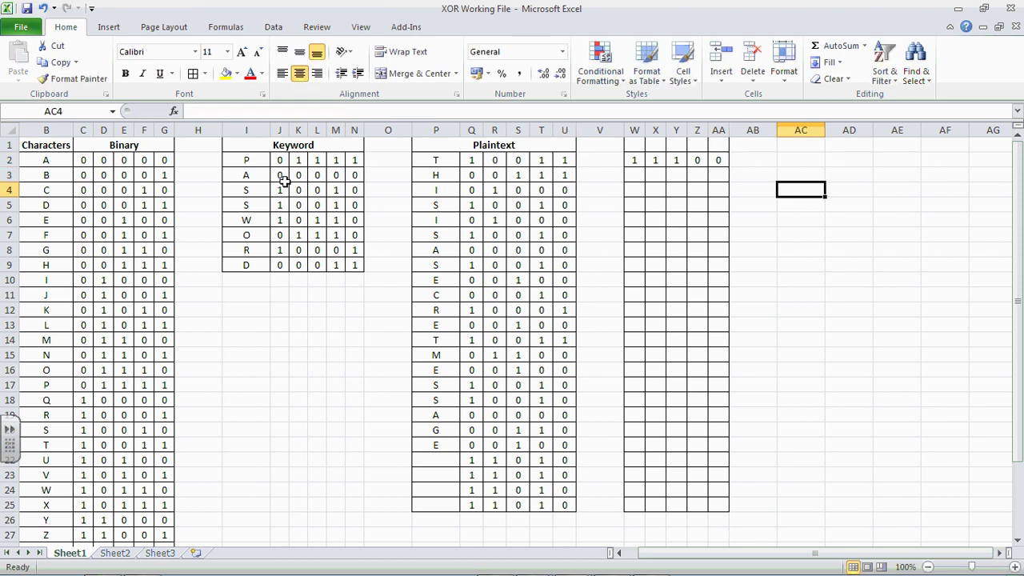
Step: Highlight row 3's keyword, plaintext and result bits, then point out cells in rows 2–11
left_click_drag(632, 178, 720, 174)
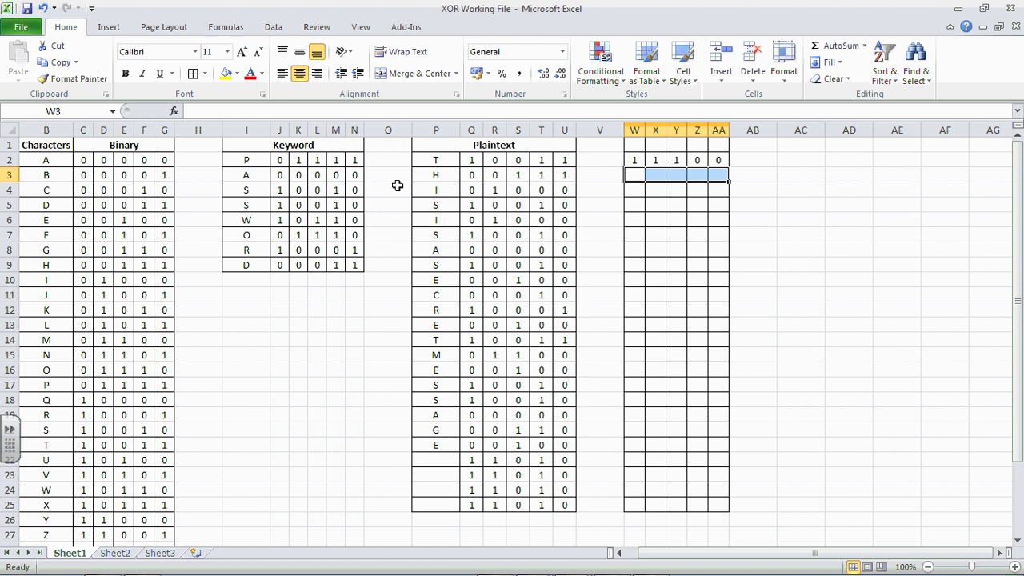
left_click_drag(281, 178, 354, 176)
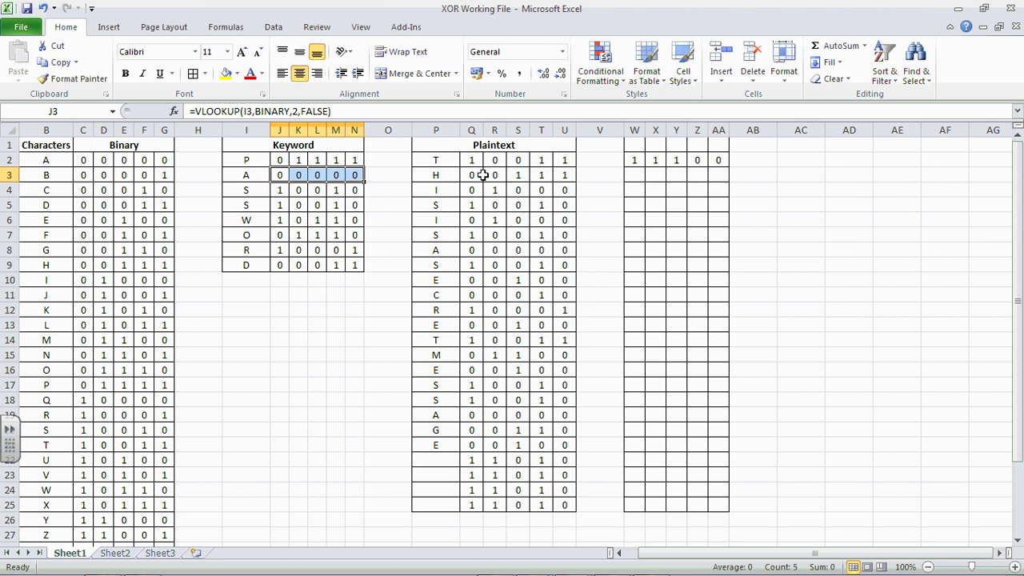
left_click_drag(476, 176, 558, 179)
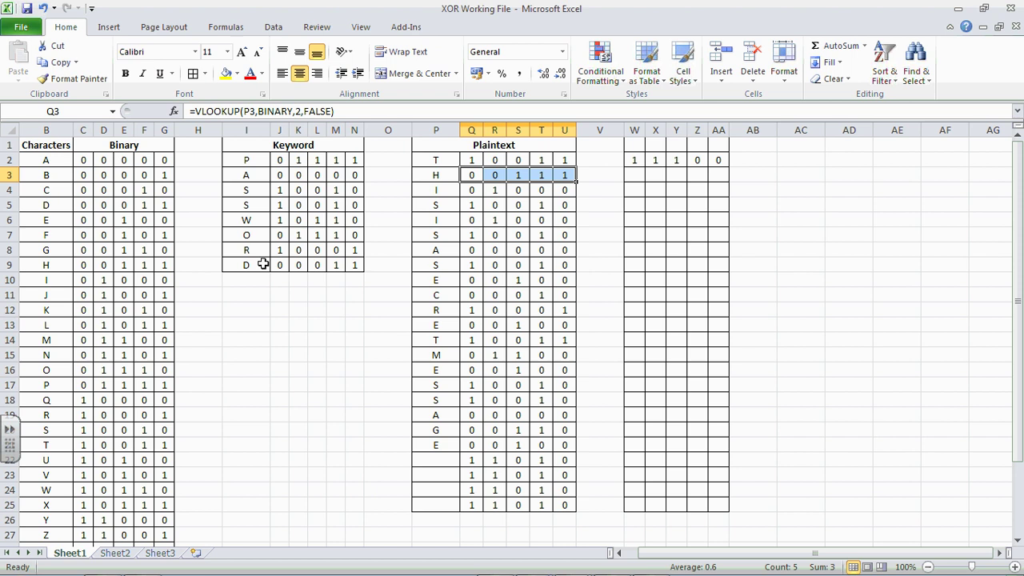
left_click(638, 280)
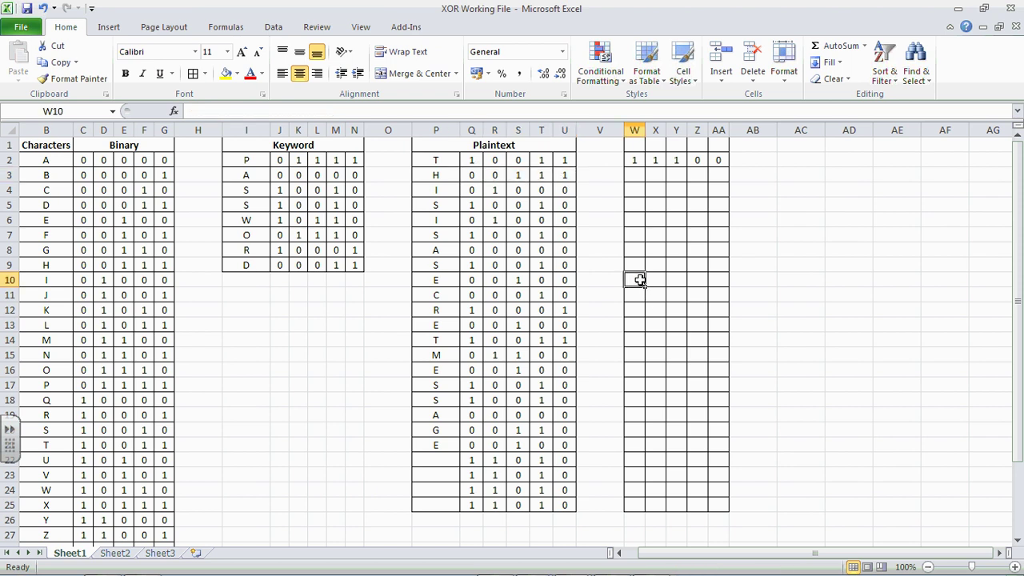
left_click(472, 280)
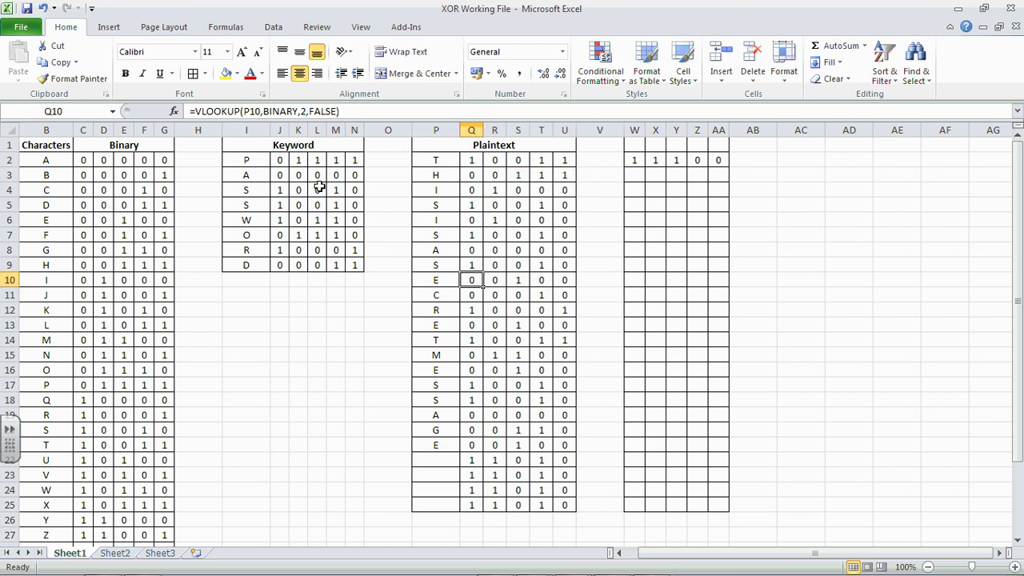
left_click(278, 159)
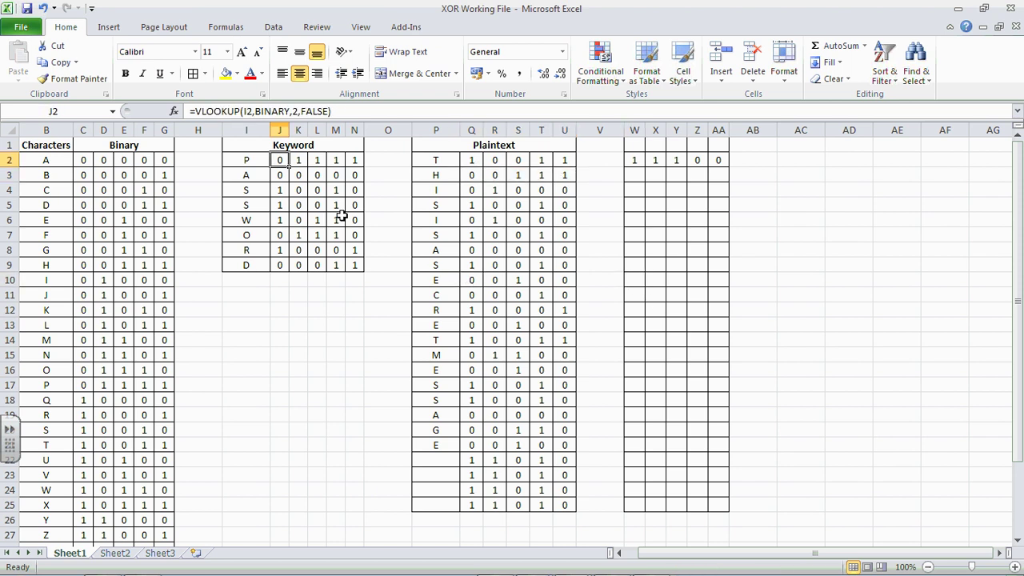
left_click(466, 295)
left_click(284, 173)
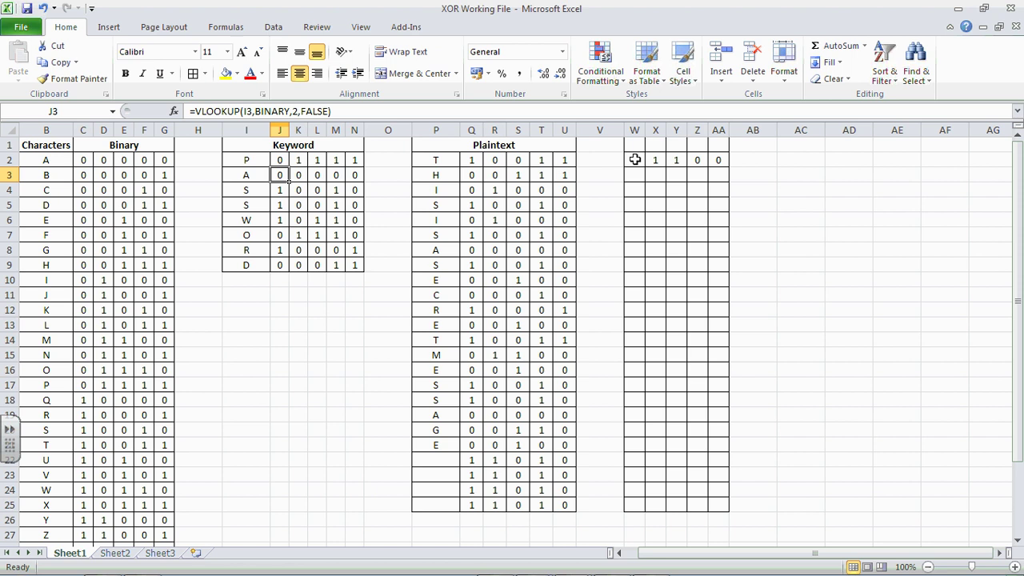
Step: Clear the hand-typed bits from W2:AA2
left_click_drag(635, 160, 712, 160)
key("Delete")
left_click(767, 179)
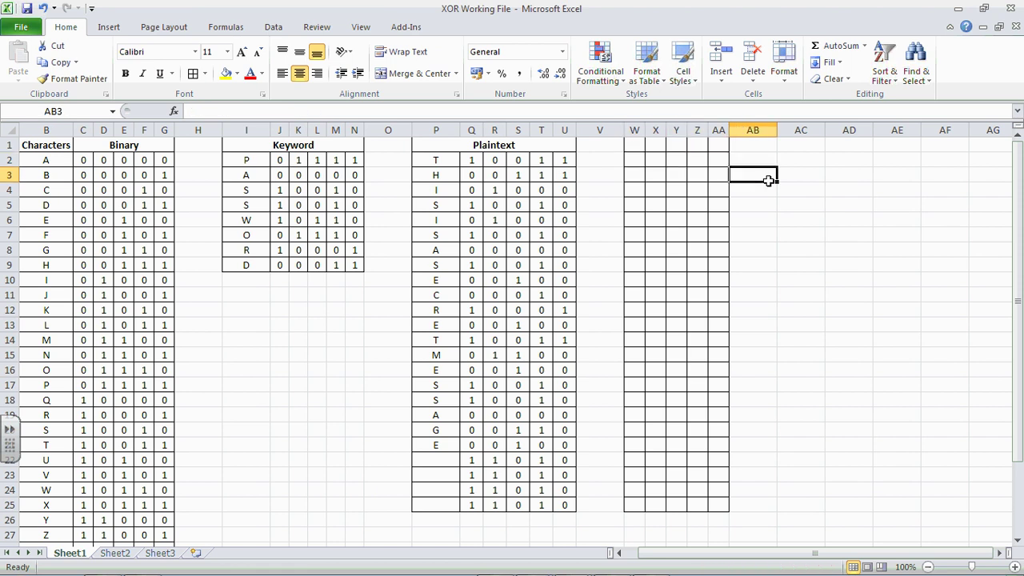
Step: Enter =IF(J2=Q2, 0, 1) in W2
left_click(635, 160)
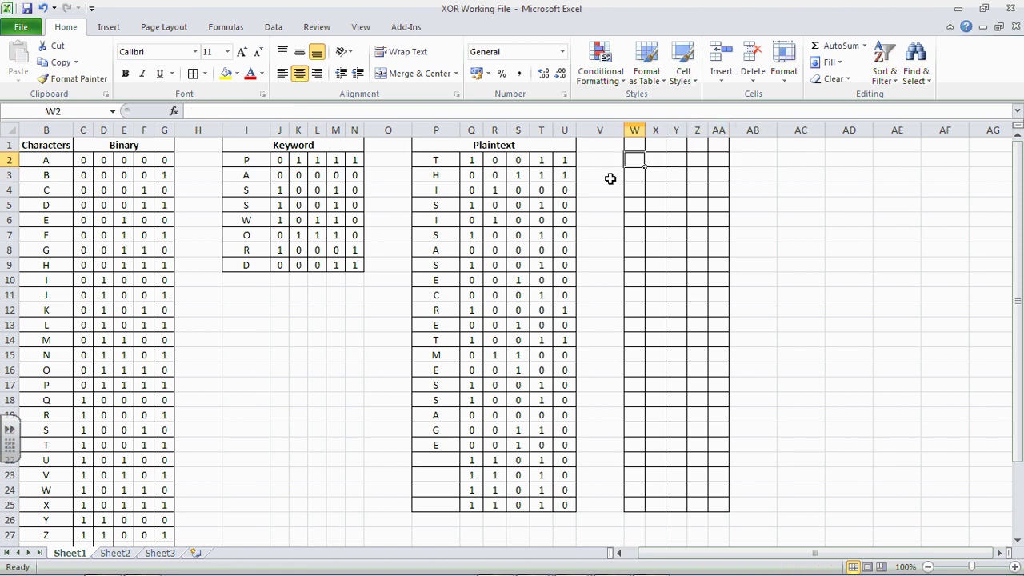
left_click(483, 111)
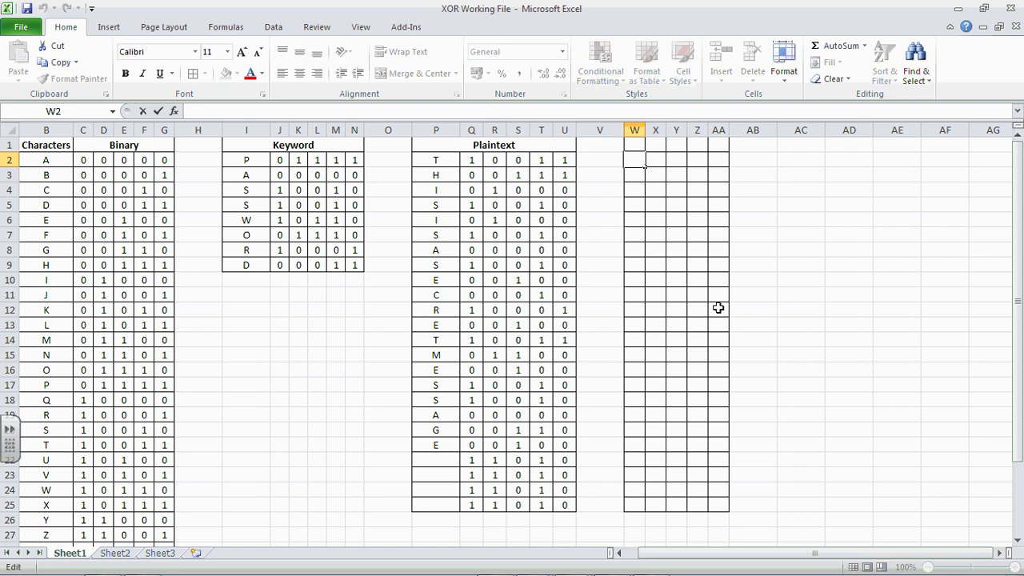
type("=IF")
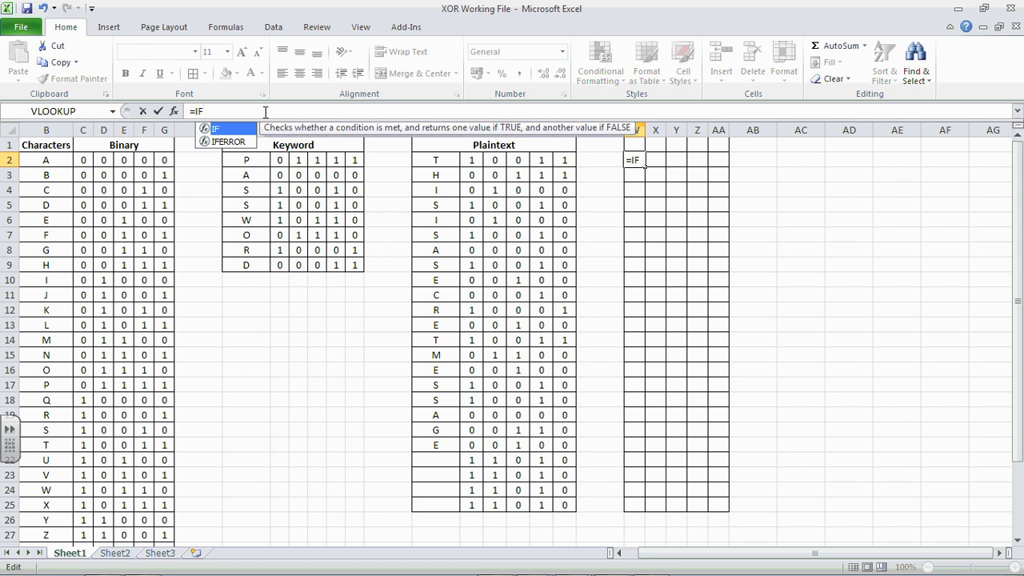
type("(")
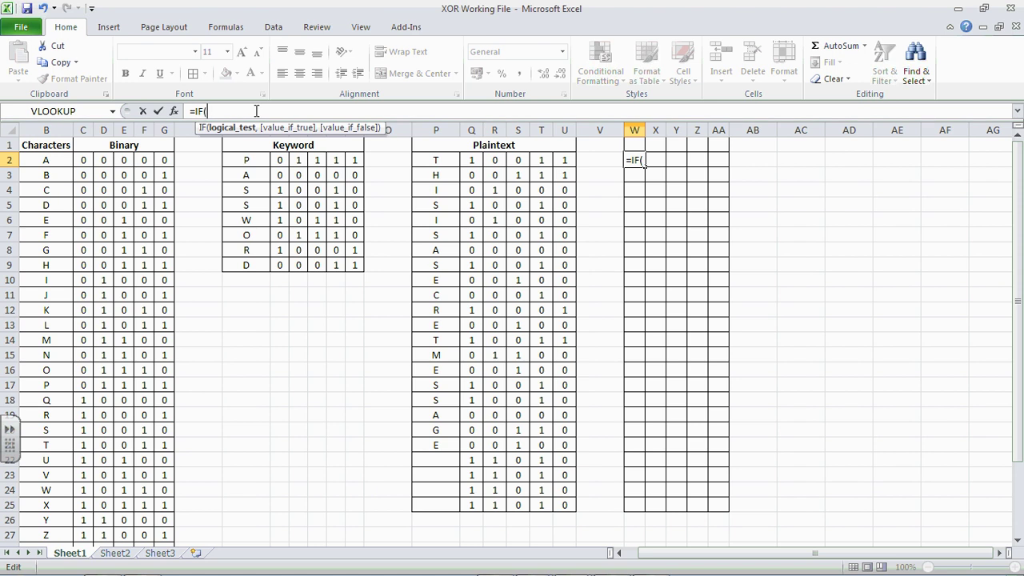
left_click(280, 161)
left_click(471, 160)
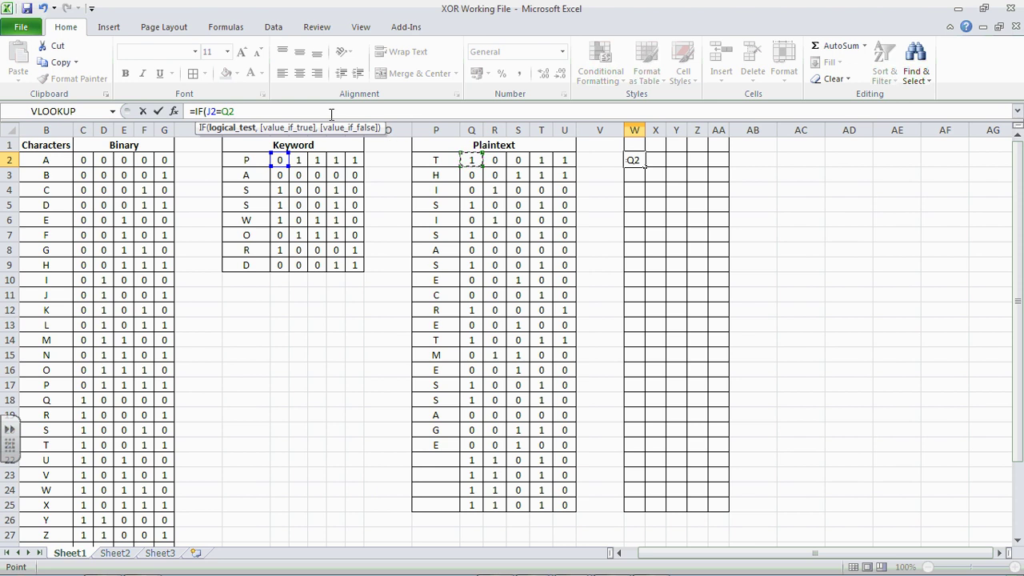
type(",")
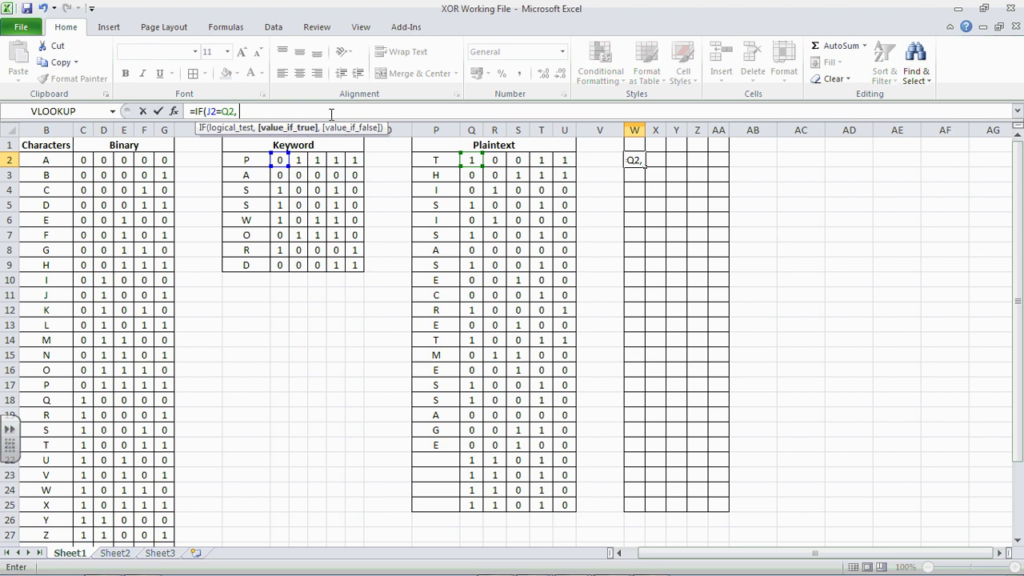
type(" 0, 1")
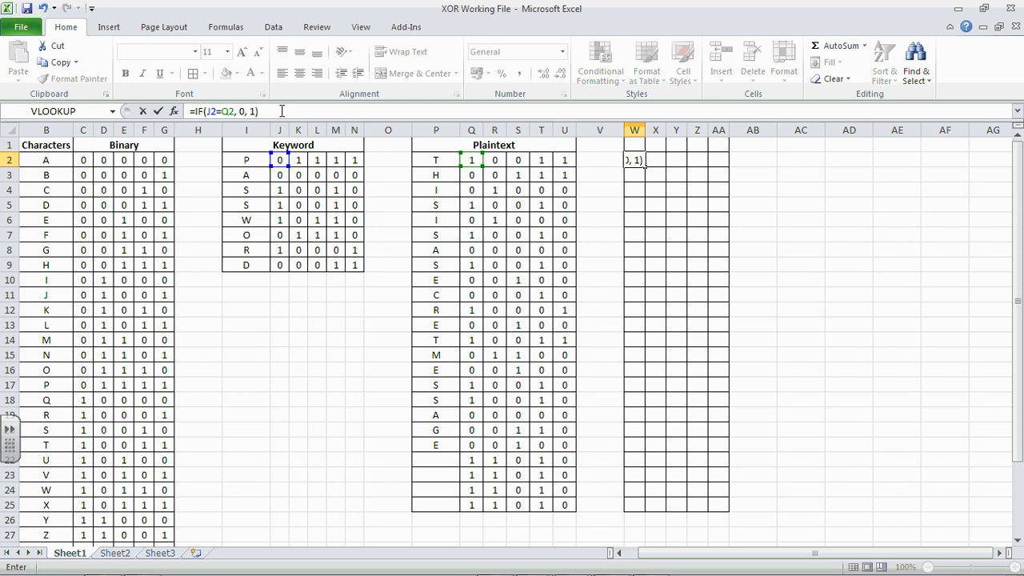
key("Return")
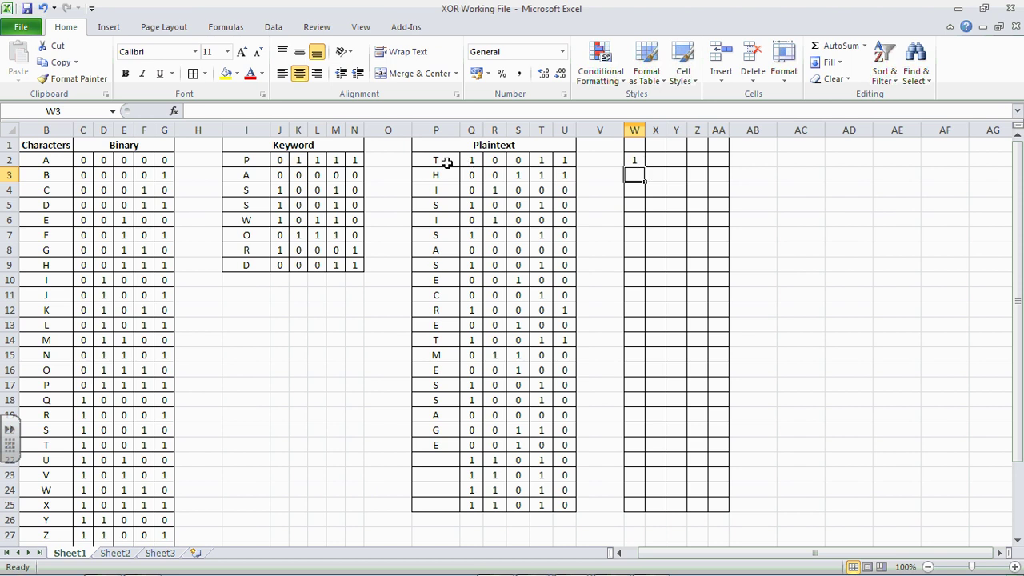
Step: Copy W2's IF formula across to AA2, then down through row 9
left_click(634, 163)
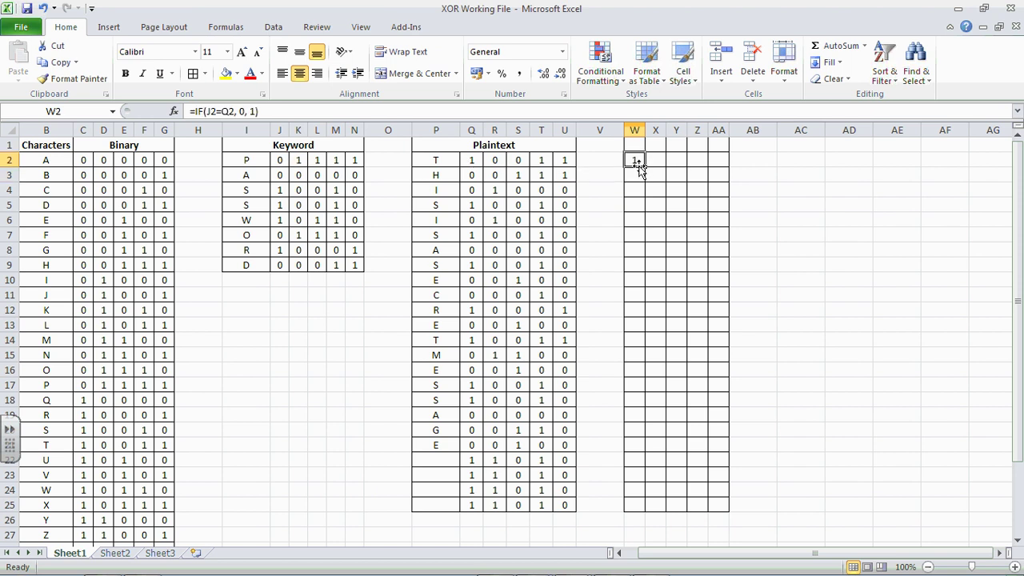
left_click_drag(648, 166, 721, 170)
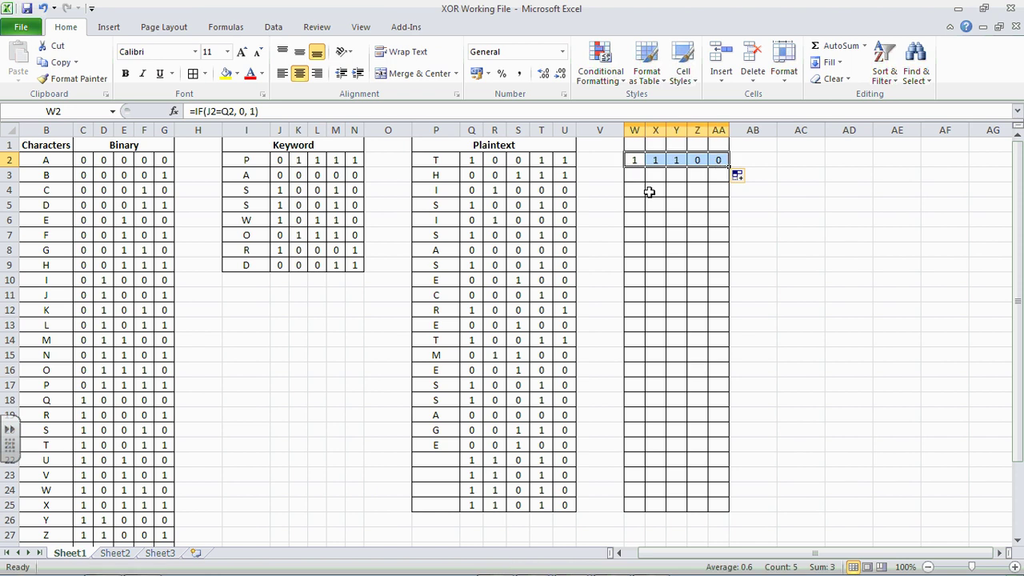
left_click(655, 160)
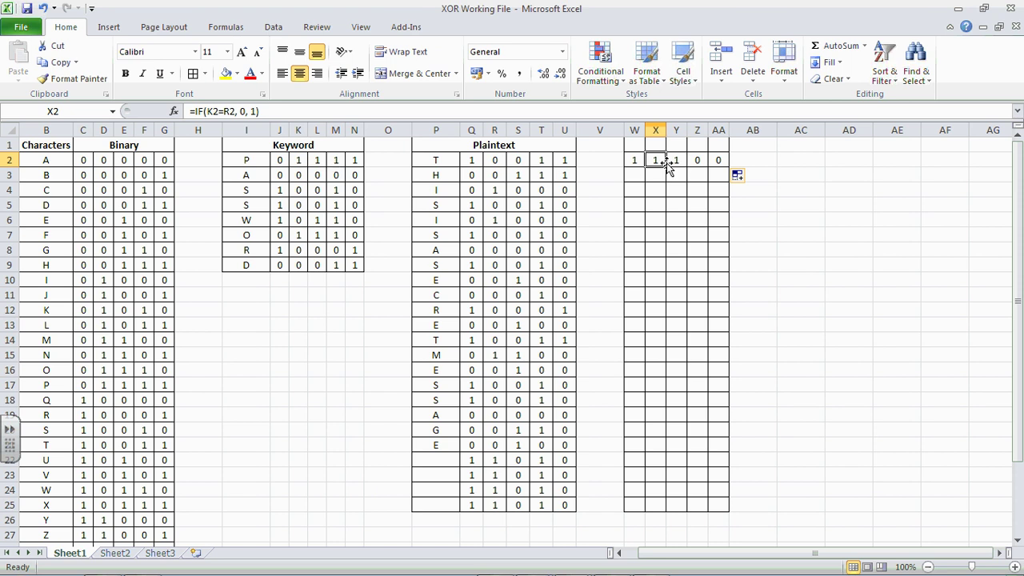
left_click_drag(631, 161, 731, 270)
left_click(755, 231)
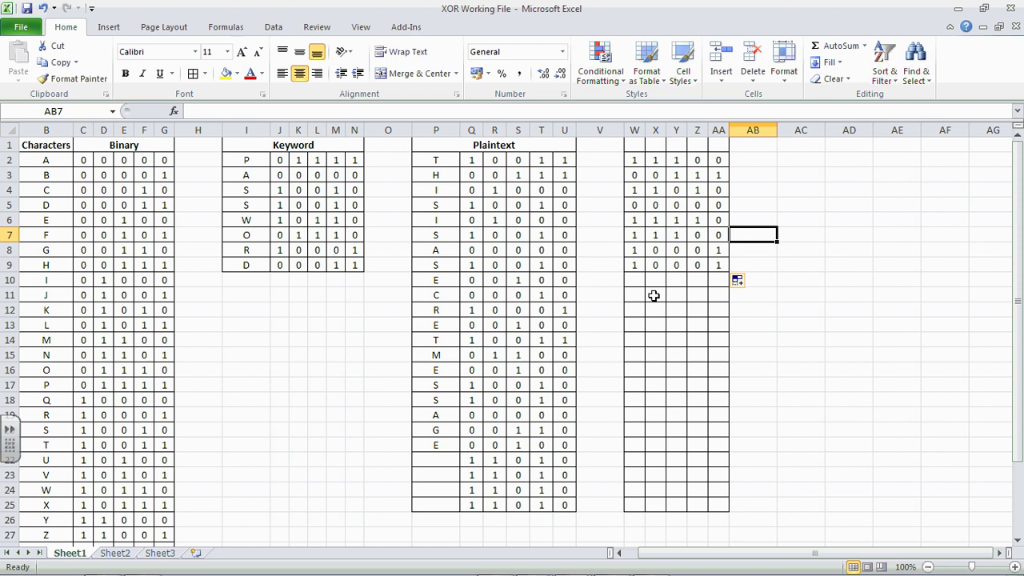
left_click(640, 283)
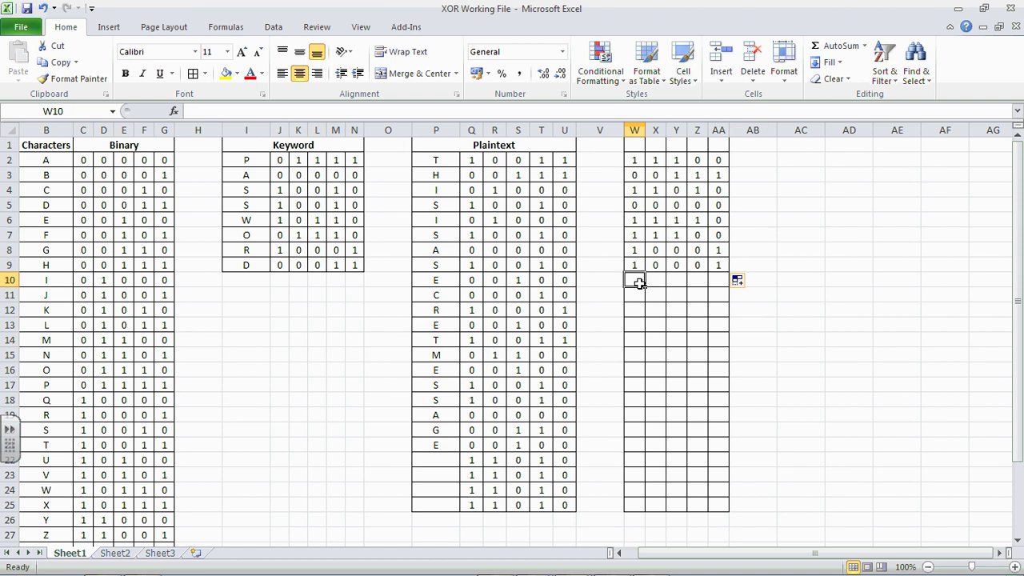
Step: Enter the XOR formula =IF(Q10=J2, 0, ...) in W10 and fill it across to AA10
left_click(417, 114)
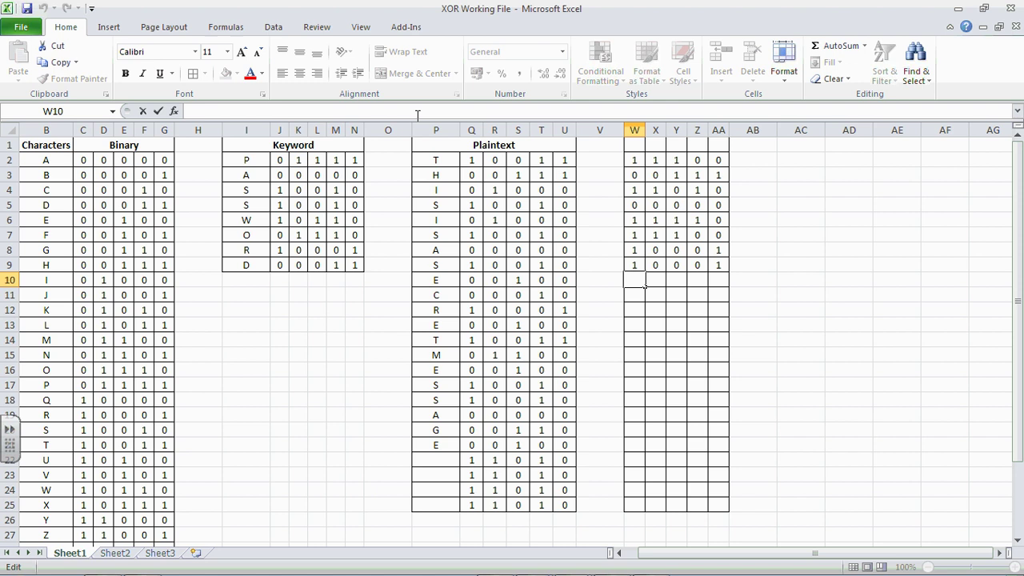
type("=if")
key("BackSpace")
key("BackSpace")
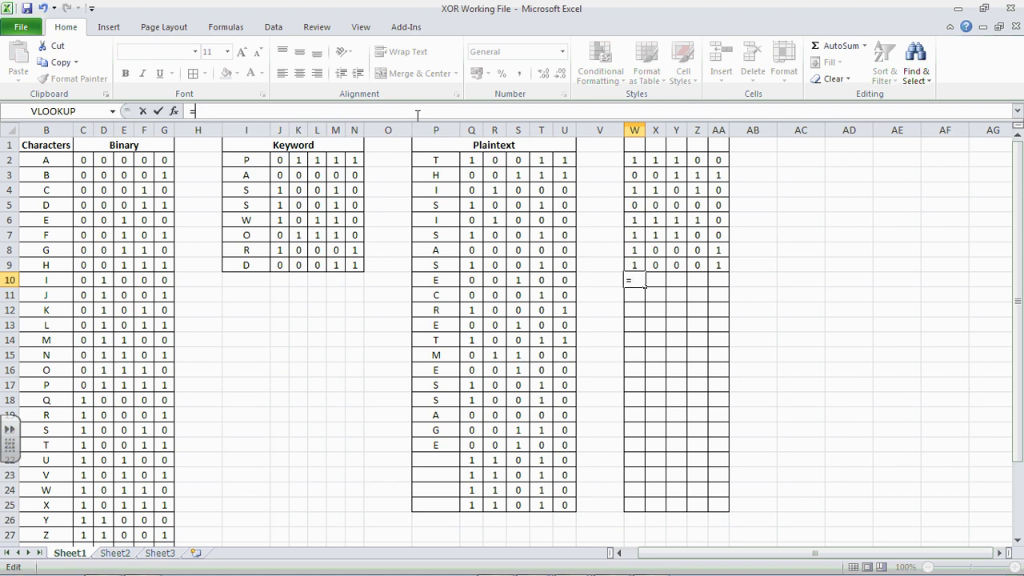
type("if(")
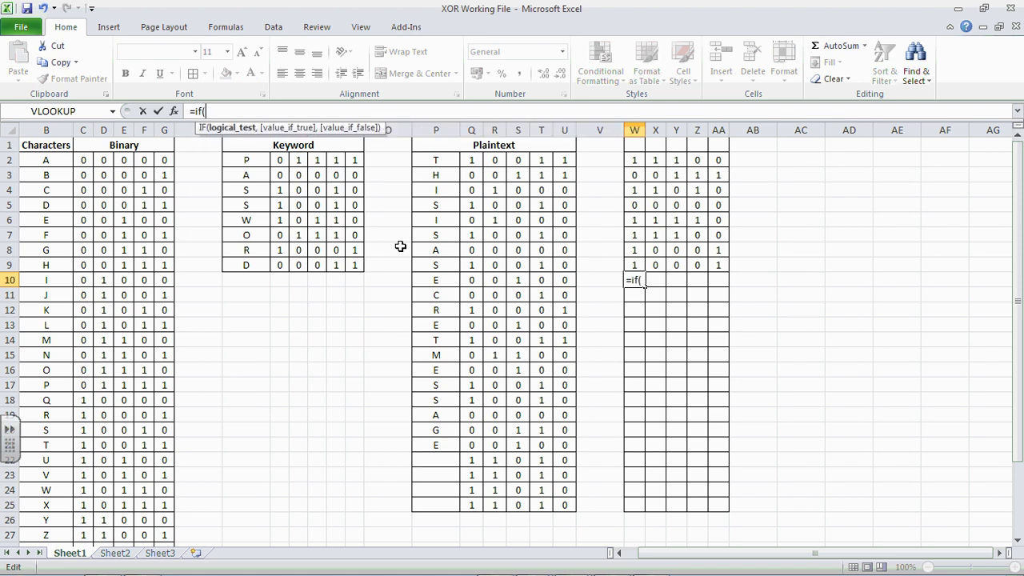
left_click(472, 281)
type("=")
left_click(282, 160)
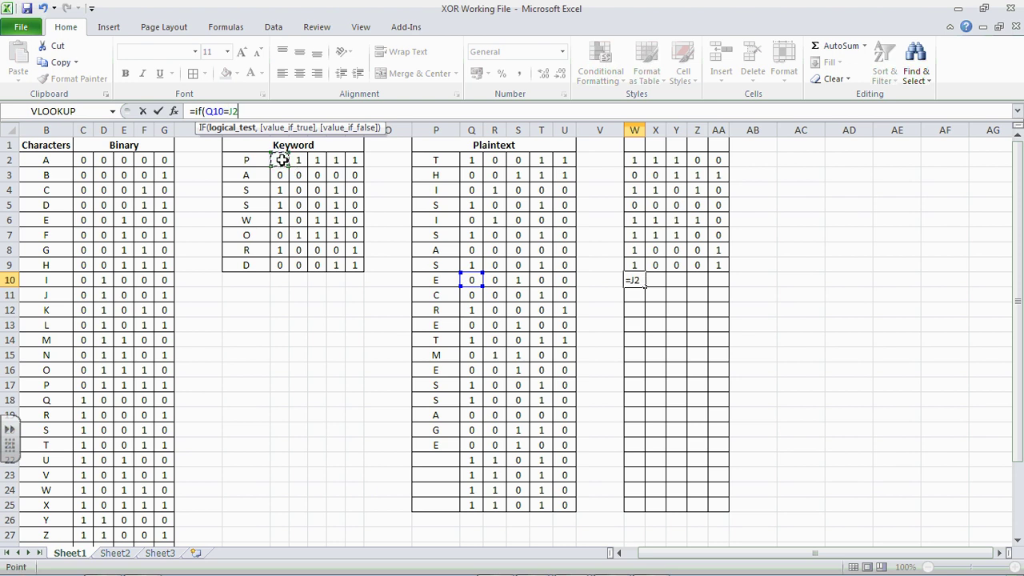
type(", 0")
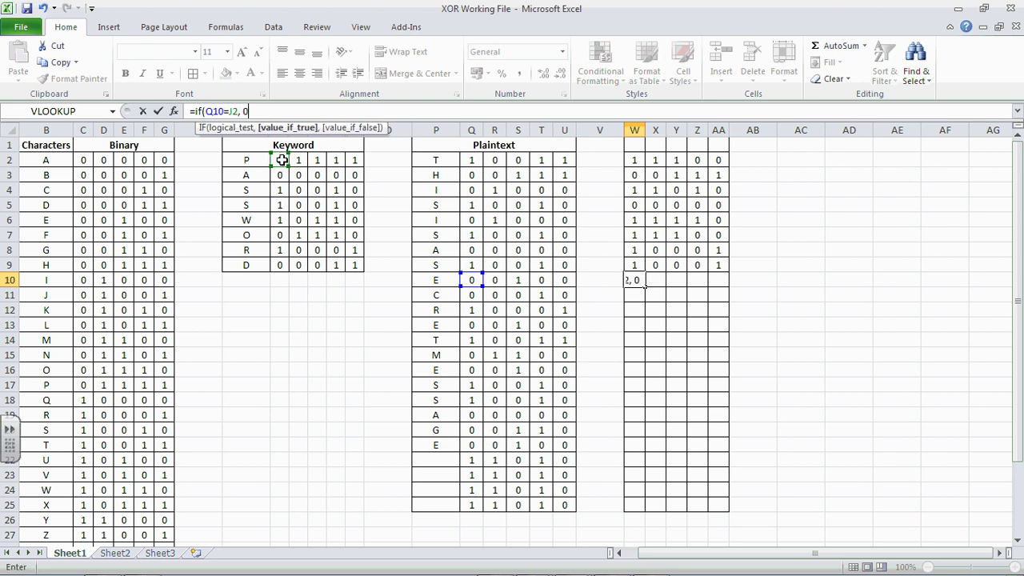
type(", 1")
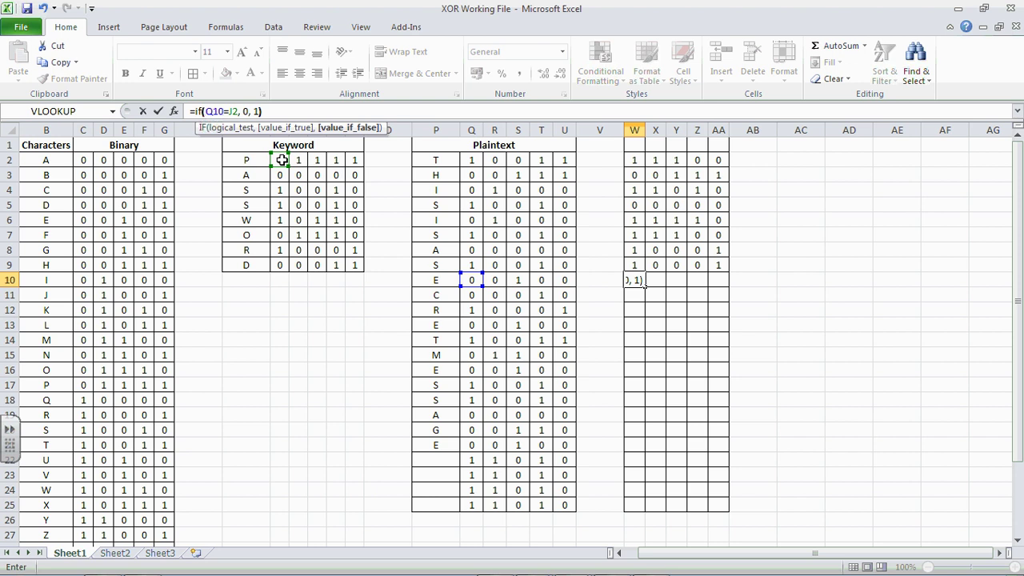
key("Return")
left_click(640, 284)
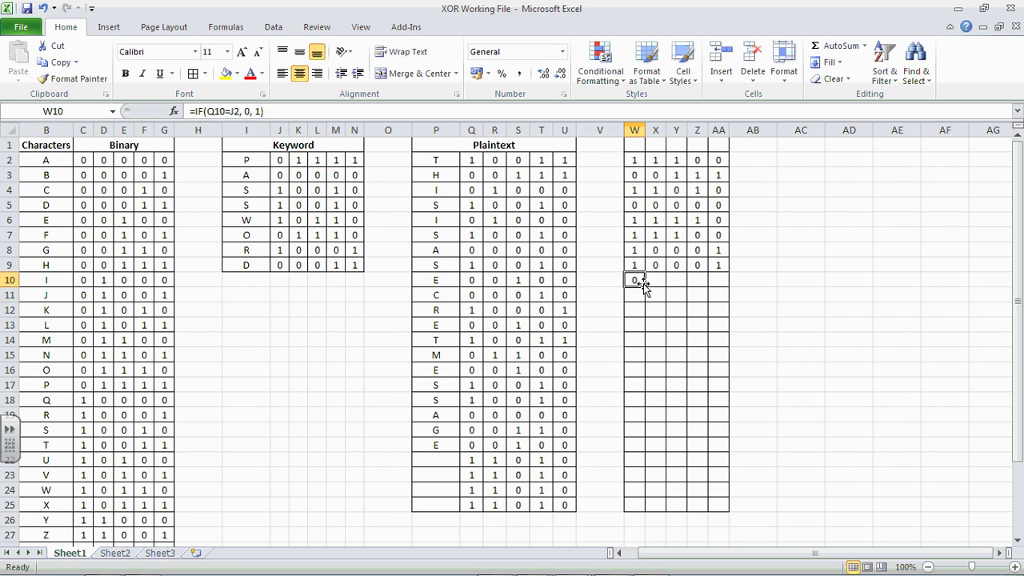
left_click_drag(644, 285, 727, 390)
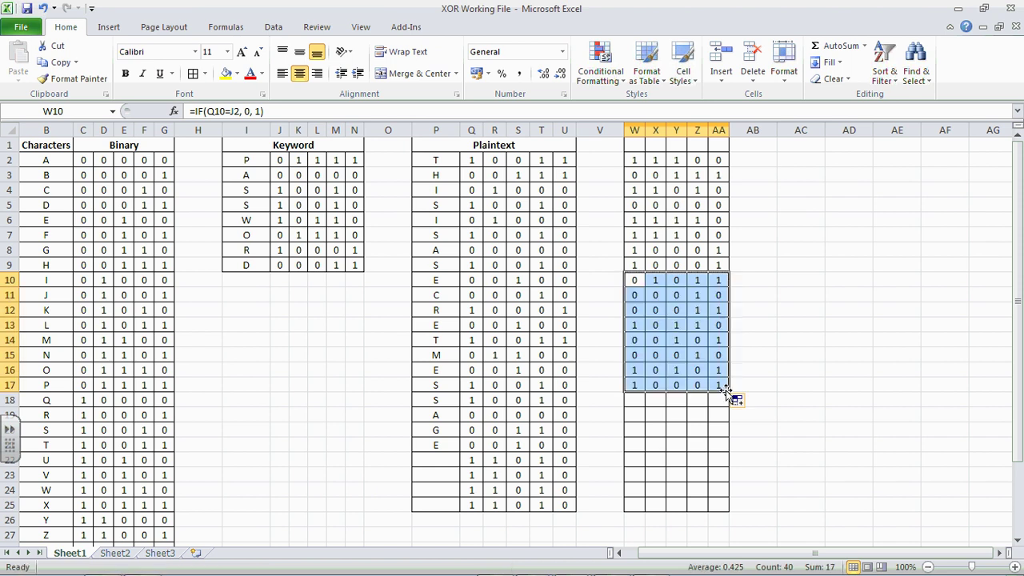
Step: Restart the keyword in W18 with =IF(Q18=J2, 0, 1), filled across to AA and down to row 25
left_click(637, 406)
type("=")
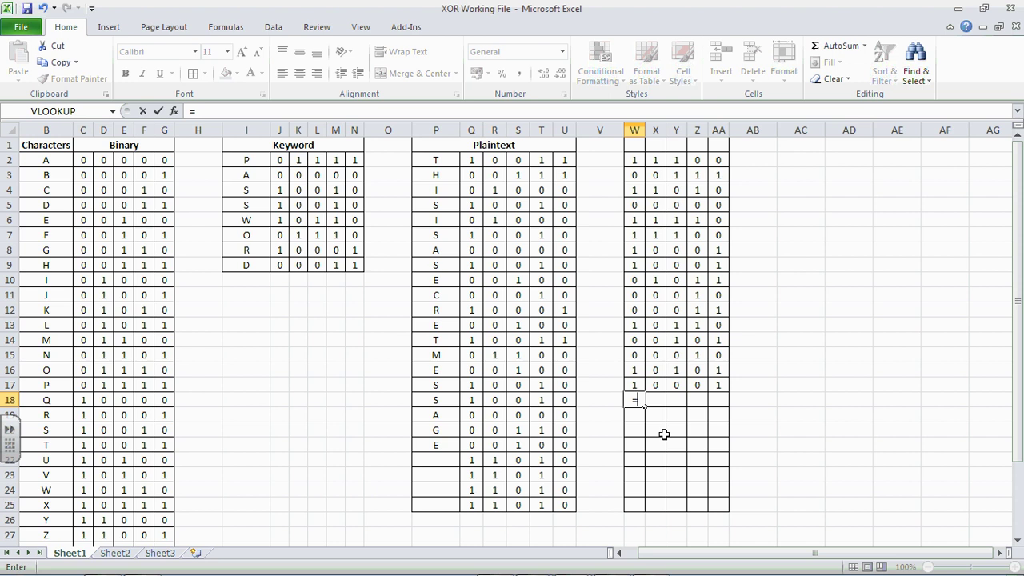
type("IF(")
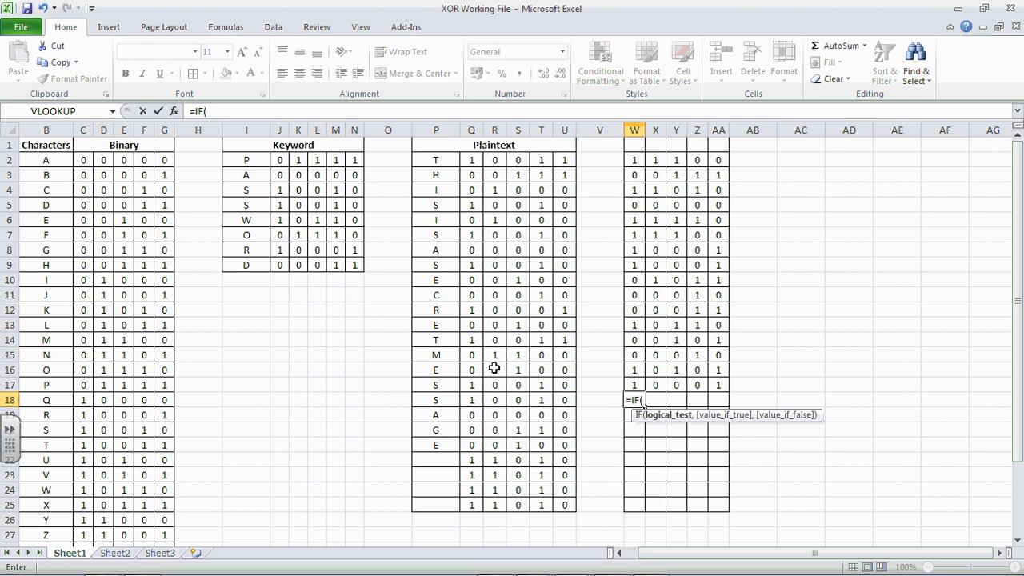
left_click(473, 400)
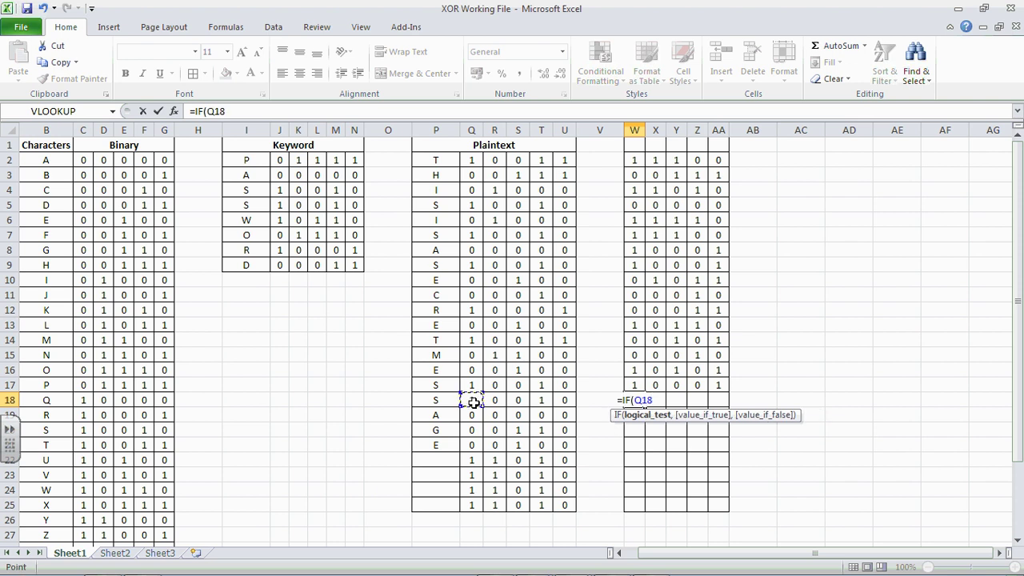
type("=")
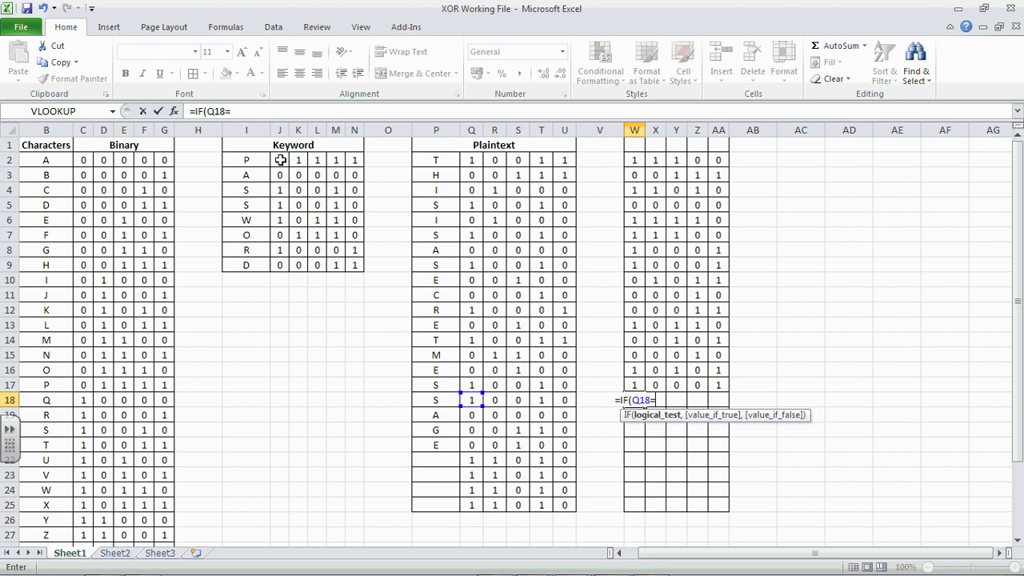
left_click(280, 161)
type(",")
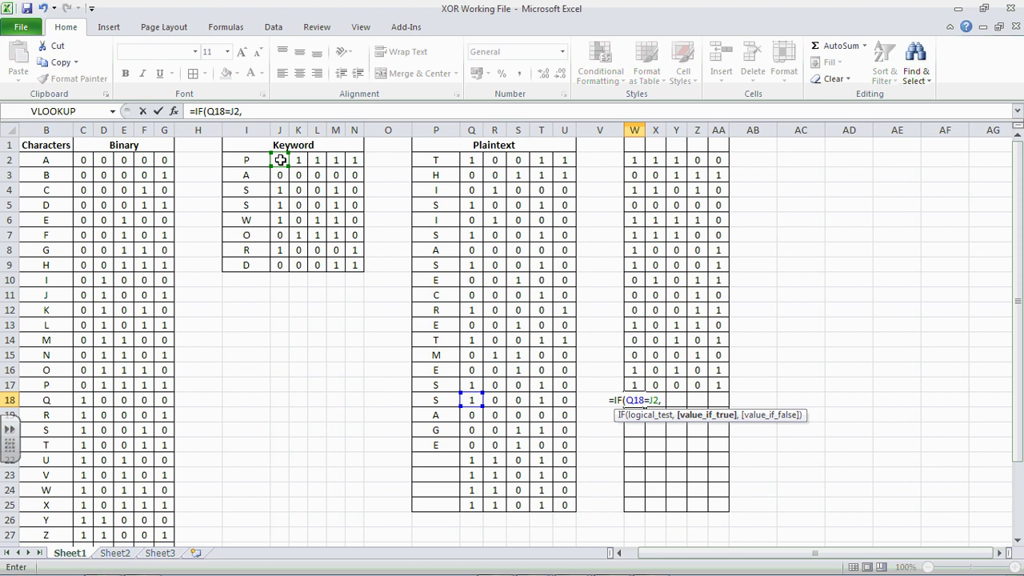
type(" 0, 1")
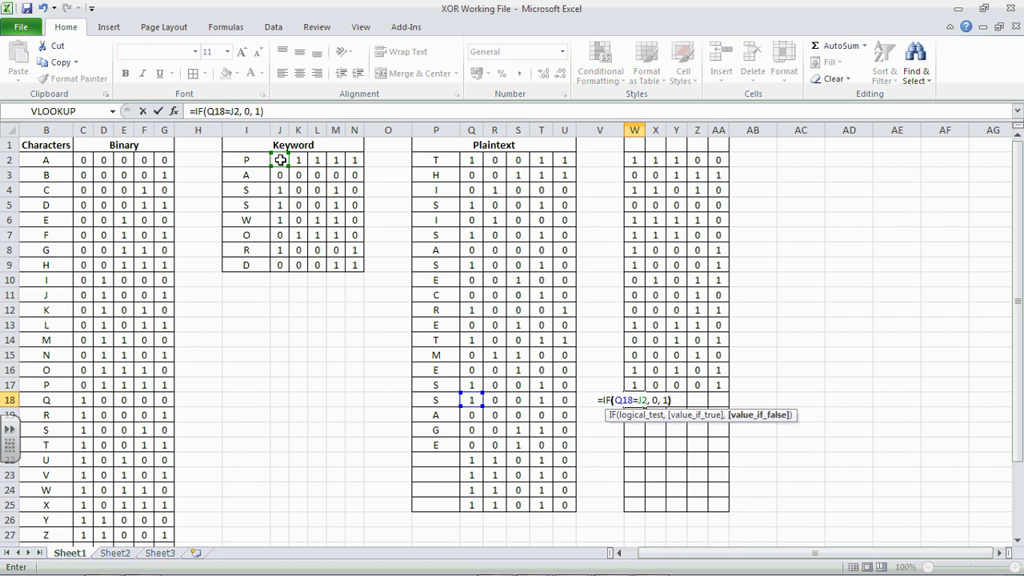
key("Return")
left_click_drag(636, 400, 717, 400)
left_click(697, 413)
left_click(646, 400)
left_click(635, 400)
left_click_drag(644, 407, 727, 509)
left_click(775, 471)
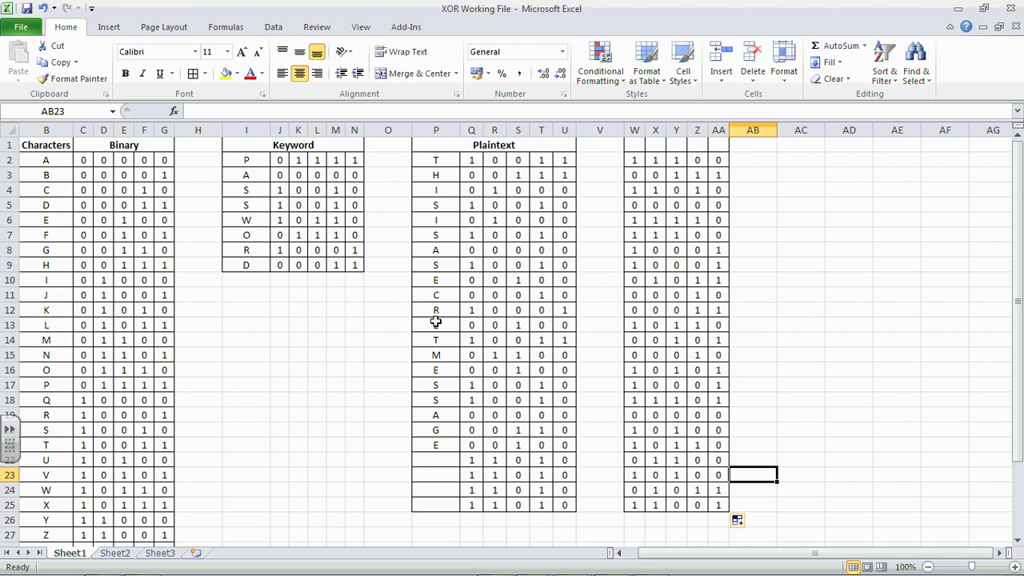
left_click(439, 162)
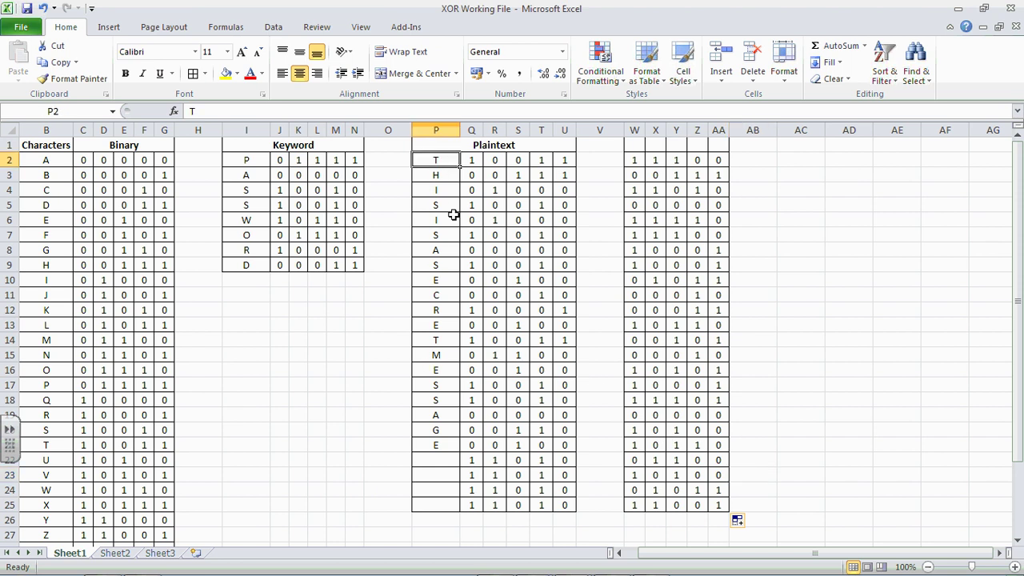
type("q")
left_click(450, 208)
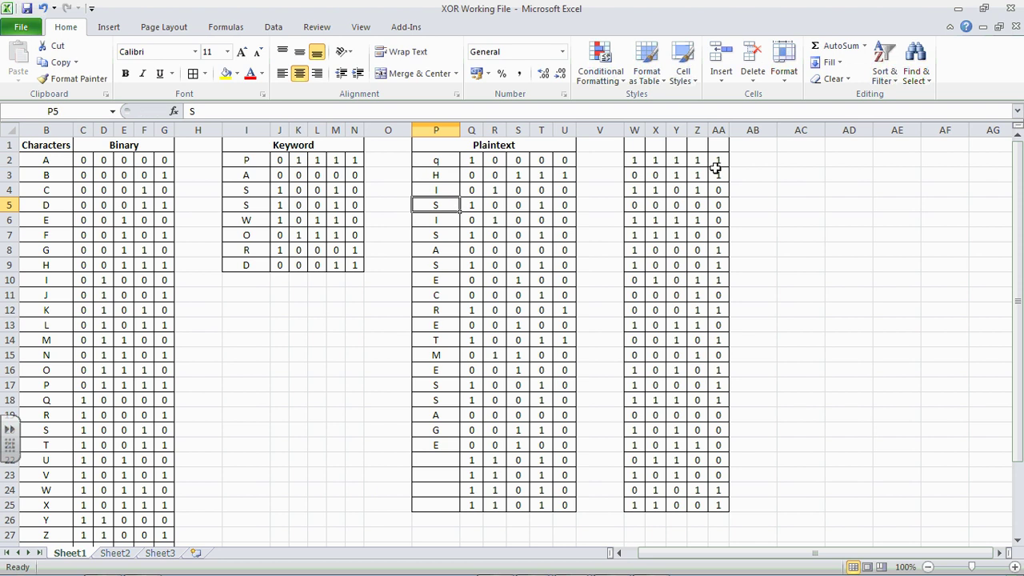
left_click(451, 282)
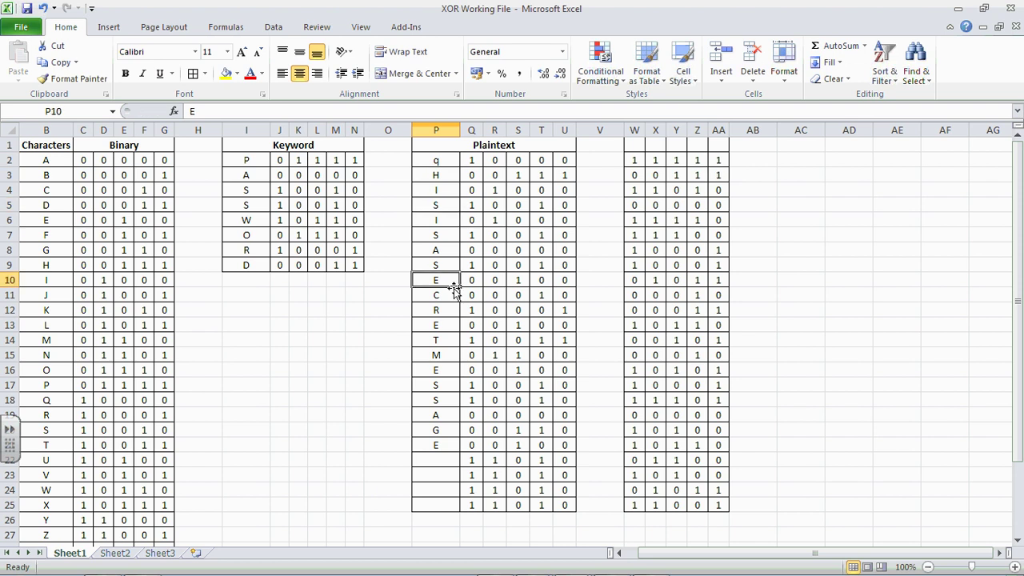
type("r")
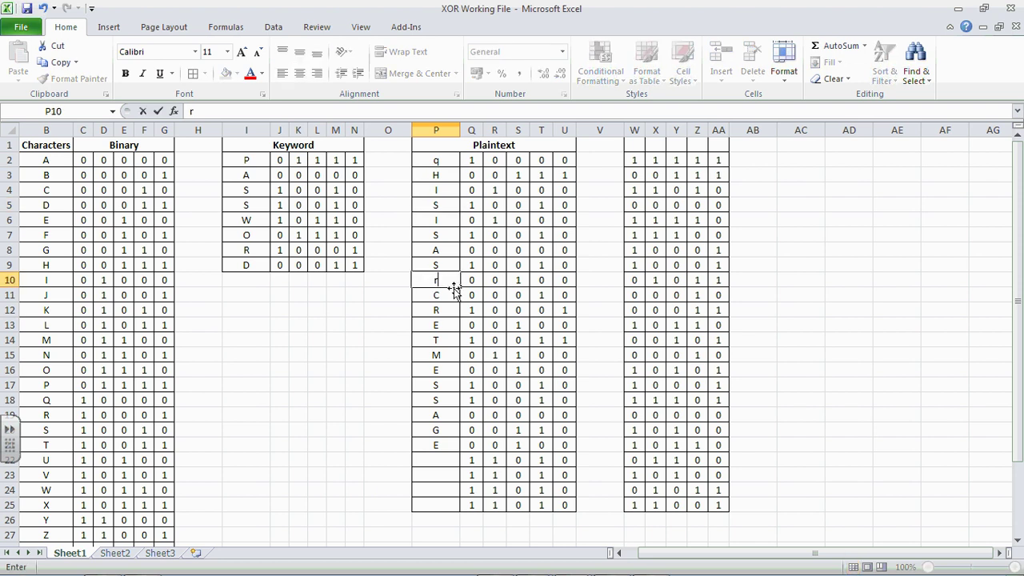
key("Up")
key("Down")
key("Down")
key("Down")
key("Down")
key("Down")
key("Down")
key("Down")
key("Down")
key("Down")
key("Down")
key("Down")
key("Down")
key("Down")
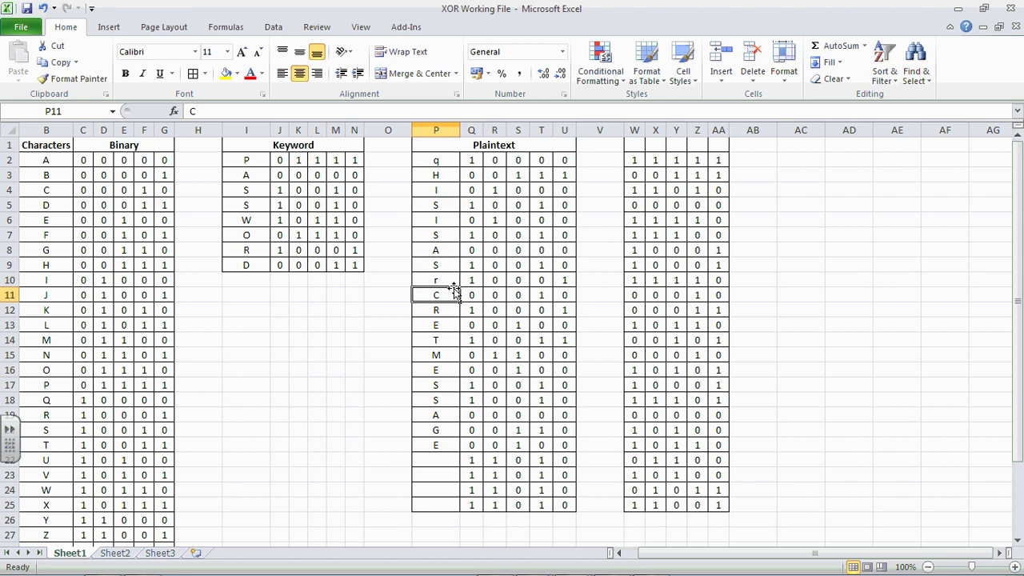
type("d")
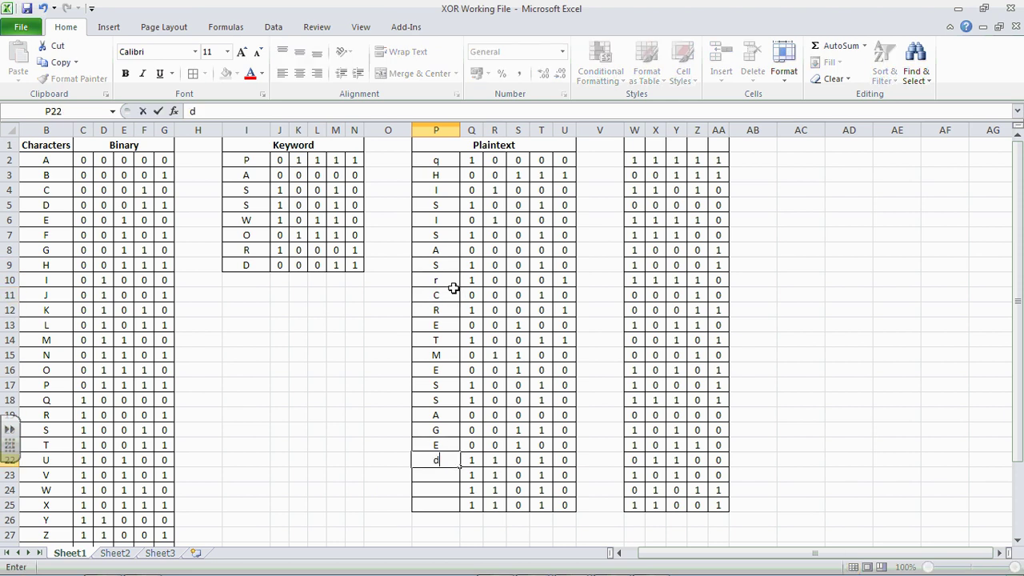
key("Up")
key("Up")
key("Up")
key("Up")
key("Up")
key("Up")
key("Up")
key("Up")
key("Up")
key("Up")
key("Up")
key("Up")
key("Up")
key("Up")
key("Up")
key("Up")
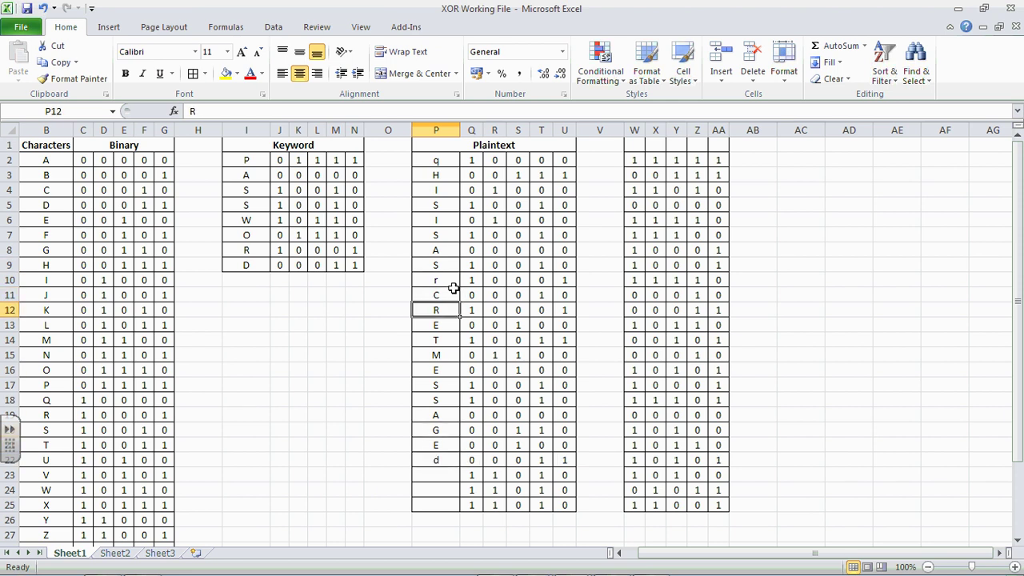
key("Up")
key("Up")
key("Up")
key("Up")
type("T")
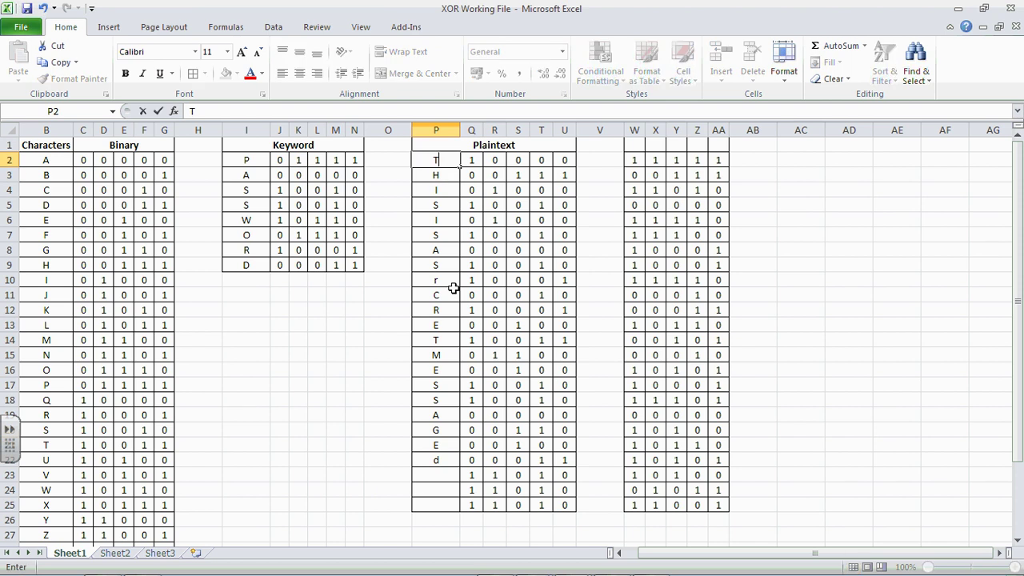
key("Return")
key("Down")
key("Down")
key("Down")
key("Down")
key("Down")
key("Down")
key("Down")
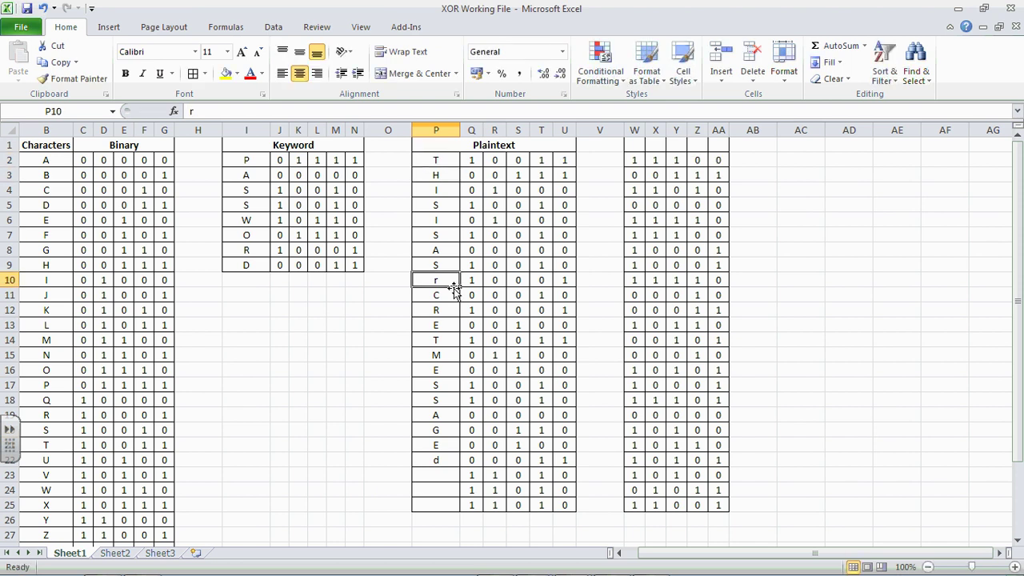
type("E")
key("Return")
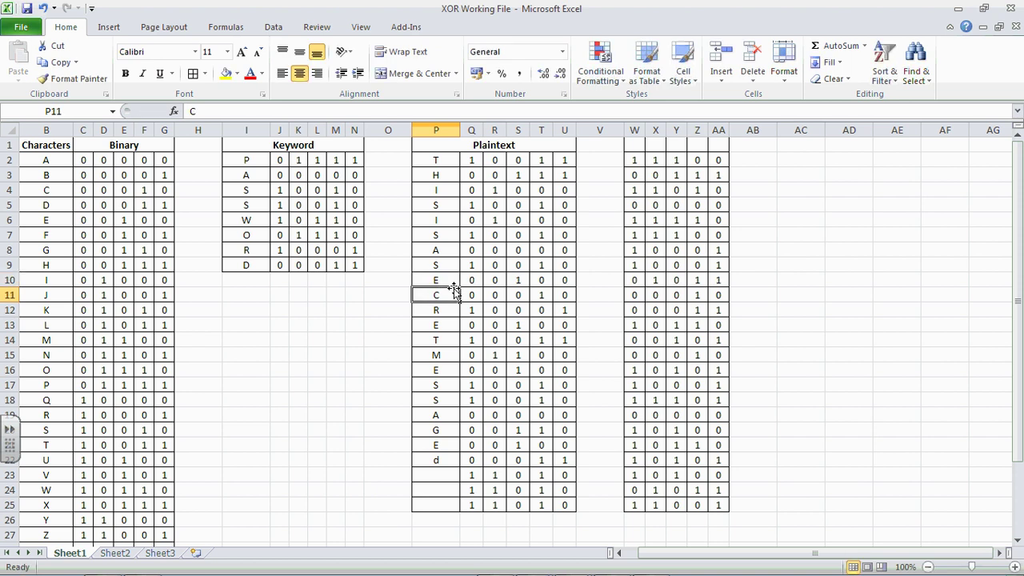
key("Down")
key("Down")
key("Down")
key("Down")
key("Down")
key("Down")
key("Down")
key("Down")
key("Down")
key("Down")
key("Down")
key("Delete")
key("Up")
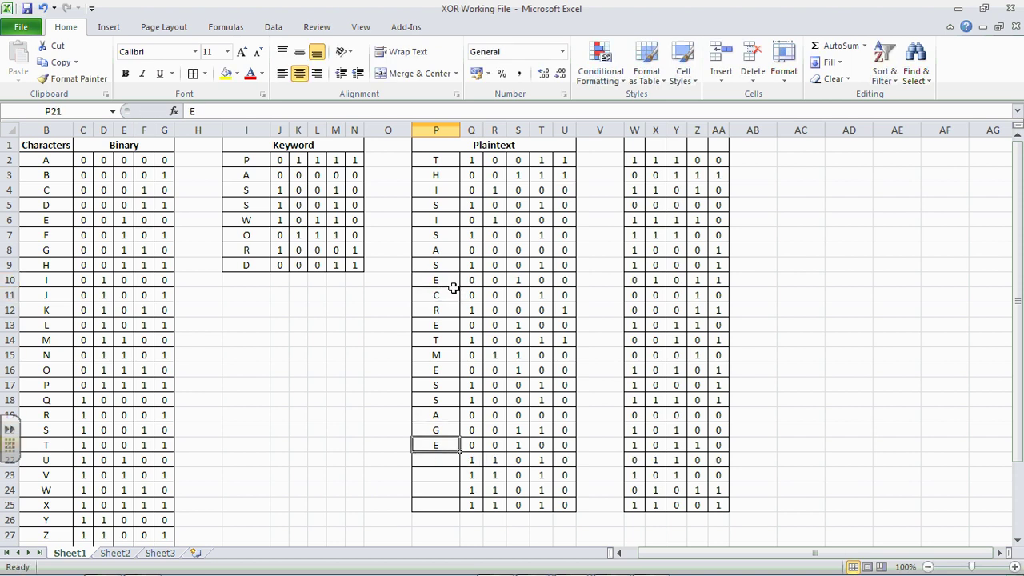
Step: Save the workbook and review the bits in the first XOR row, W2:AA2
left_click(764, 161)
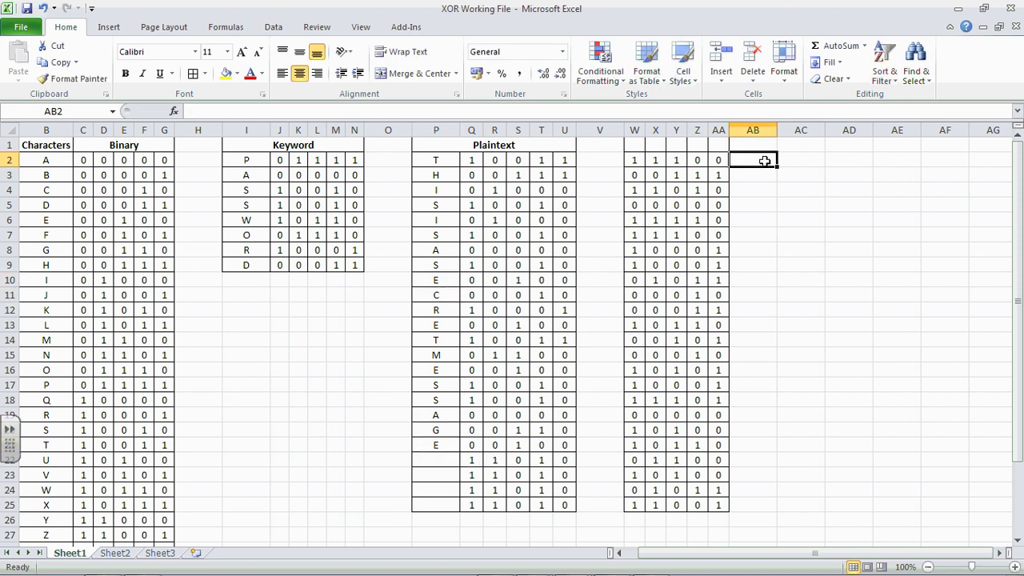
left_click(28, 10)
left_click_drag(633, 160, 716, 160)
left_click(752, 160)
left_click_drag(809, 553, 796, 552)
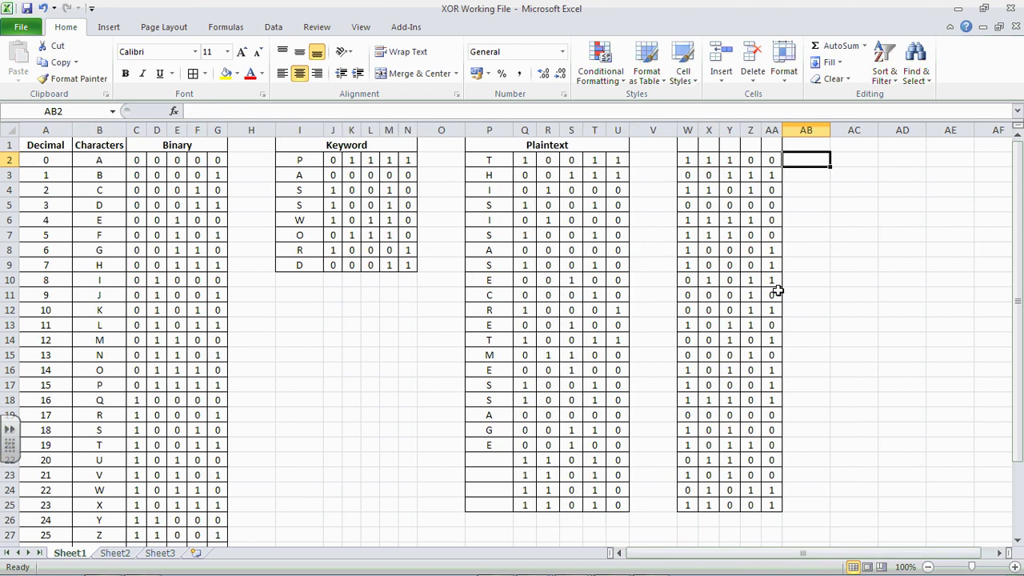
Step: Check the XOR formulas in AA2, Y2, X2 and W2, then return to empty cell AB2
left_click(774, 161)
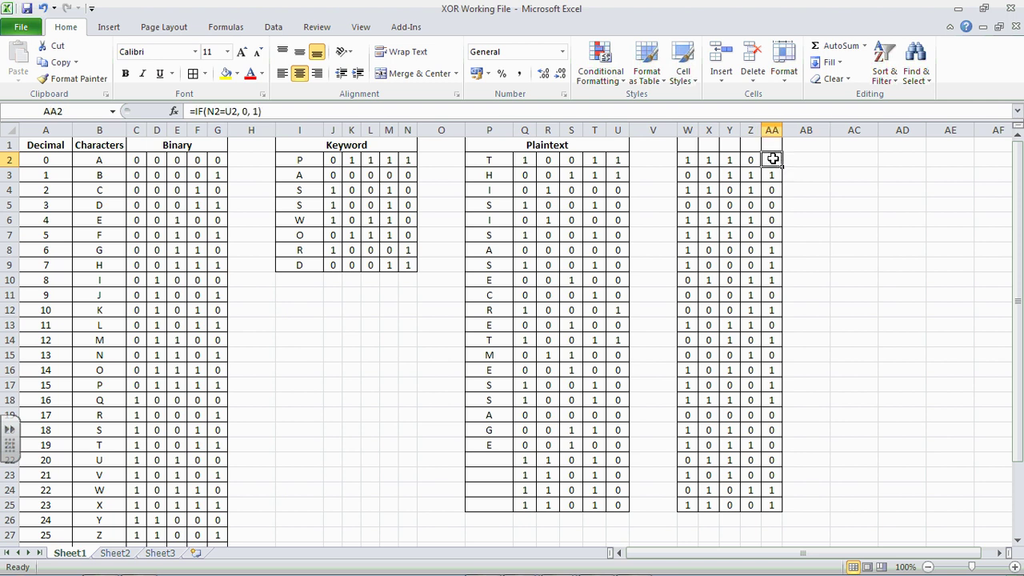
left_click(728, 160)
left_click(707, 160)
left_click(688, 160)
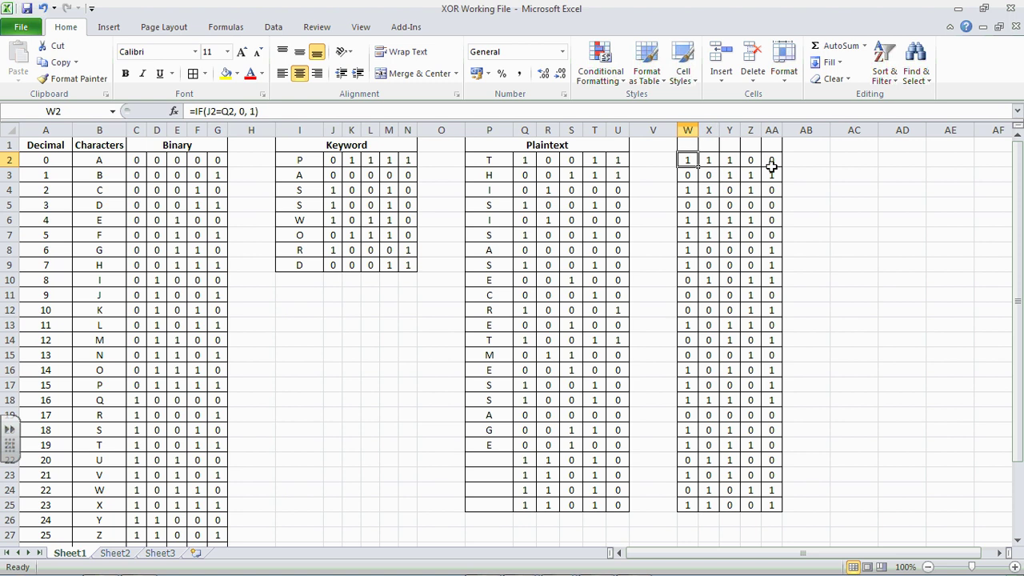
left_click(796, 162)
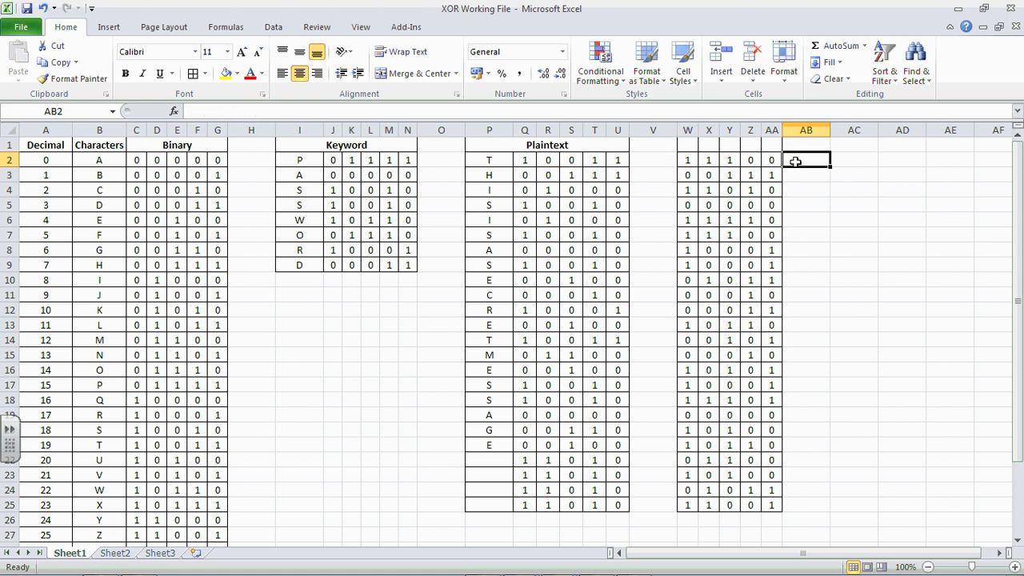
left_click(664, 112)
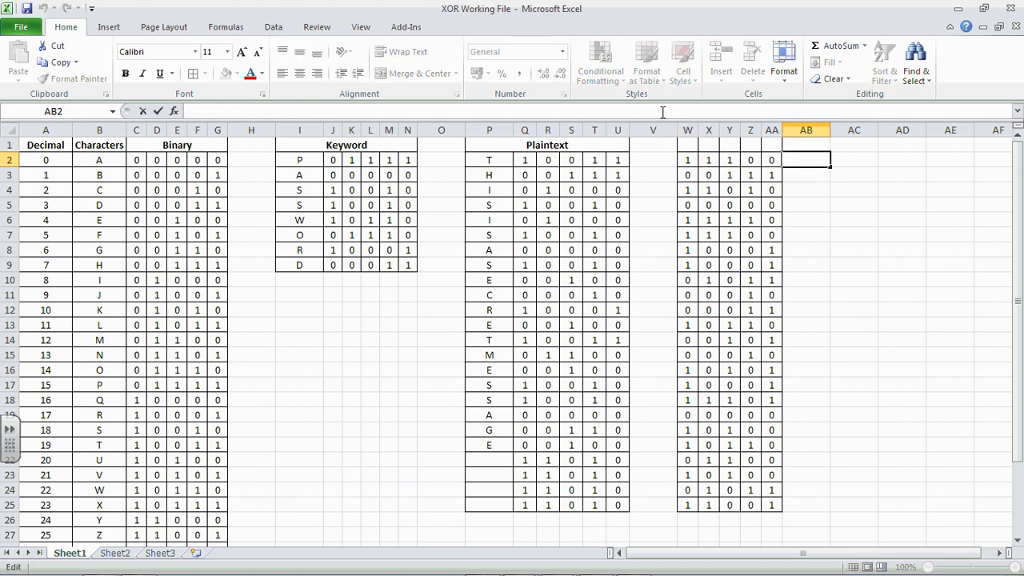
Step: In AB2, convert the XOR bits to decimal with =AA2*1+Z2*2+Y2*4+X2*8+W2*16
type("=")
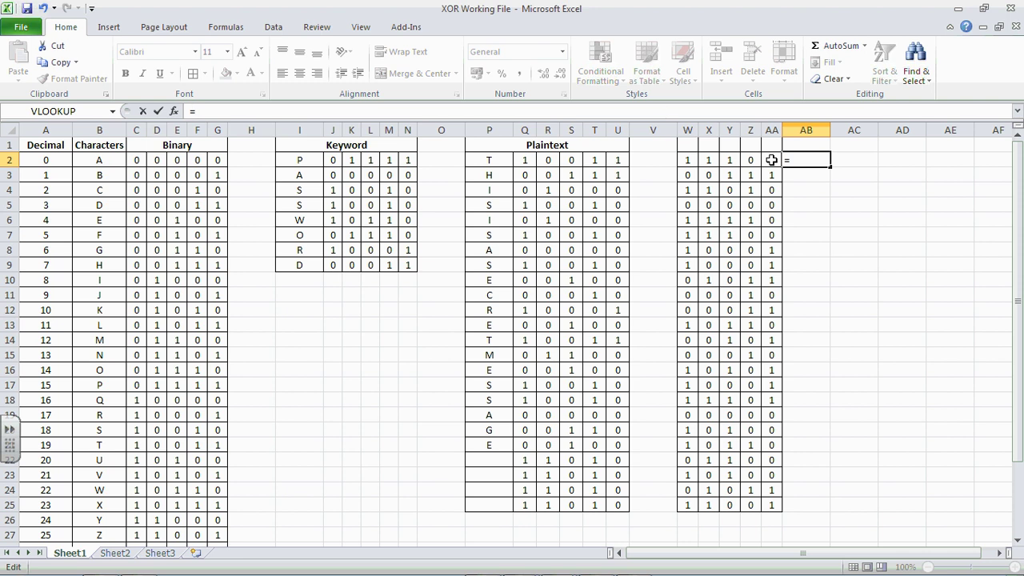
left_click(773, 160)
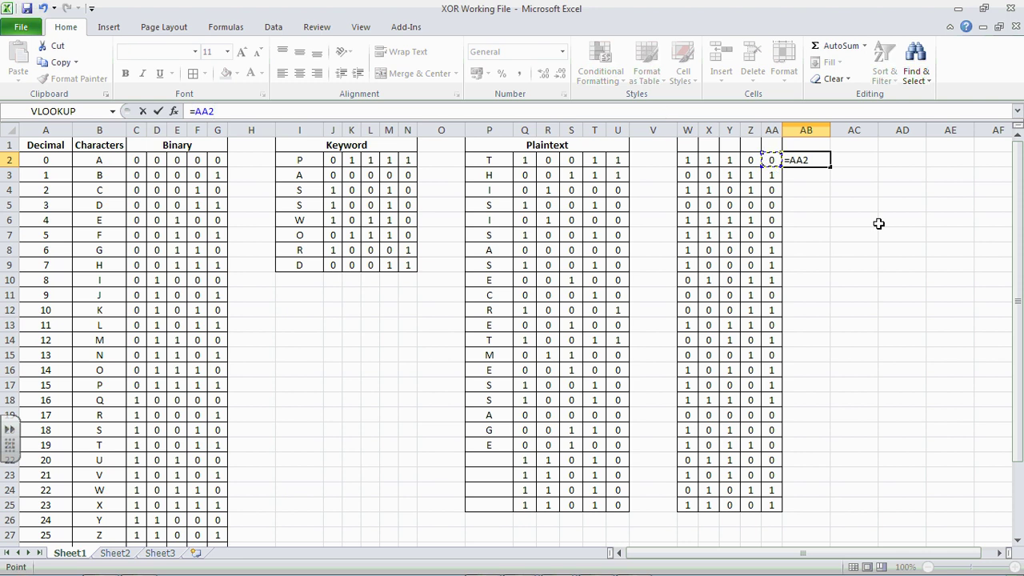
type("*")
left_click(752, 161)
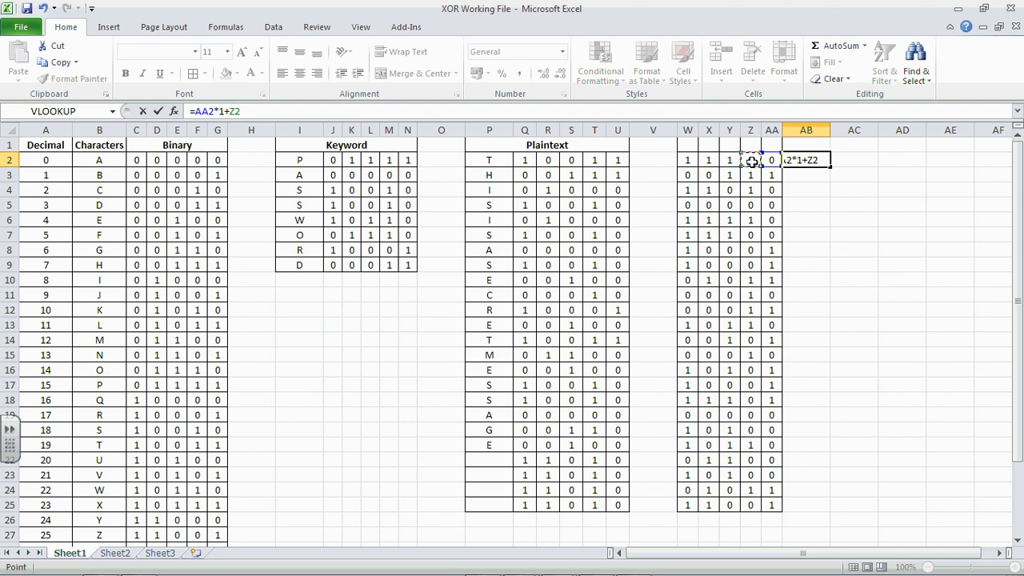
type("*2+")
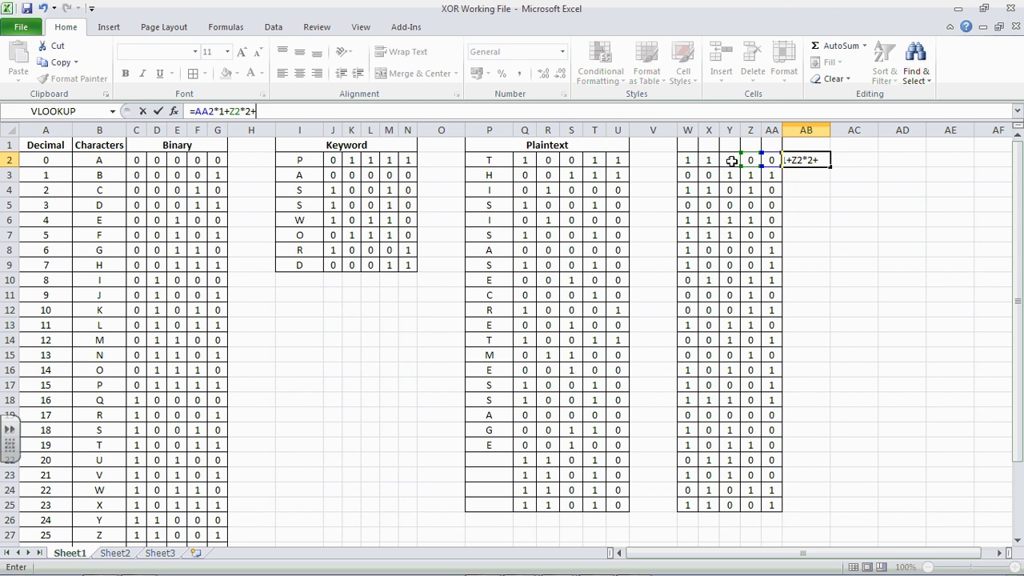
left_click(730, 161)
type("*")
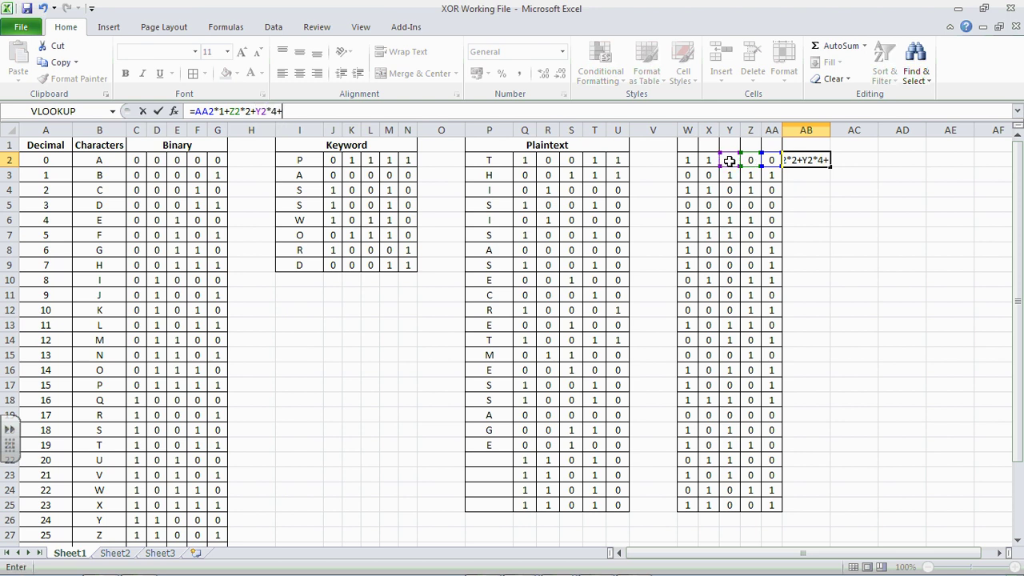
type("4+")
left_click(711, 160)
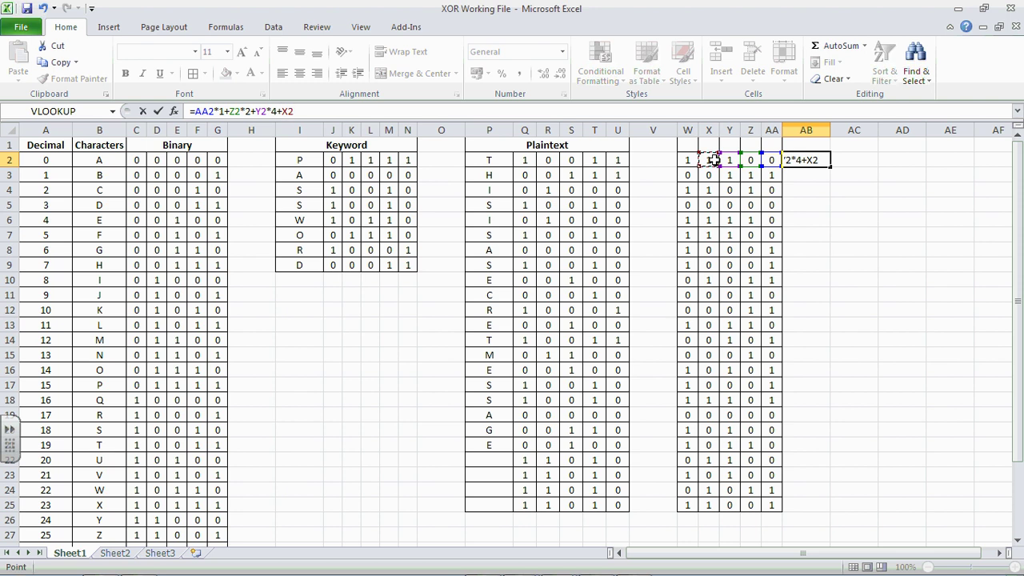
type("*8+")
left_click(685, 160)
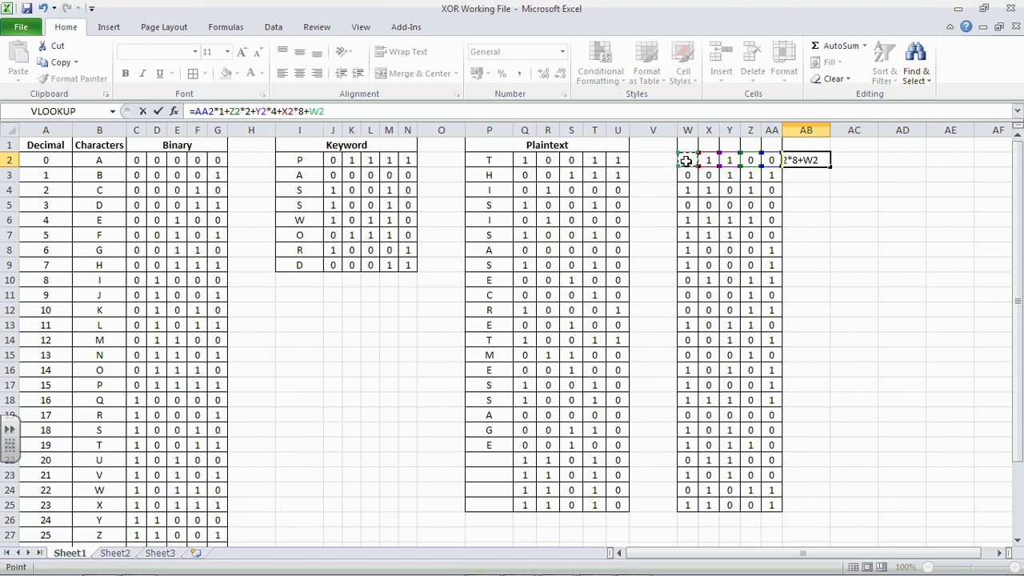
type("*16")
key("Return")
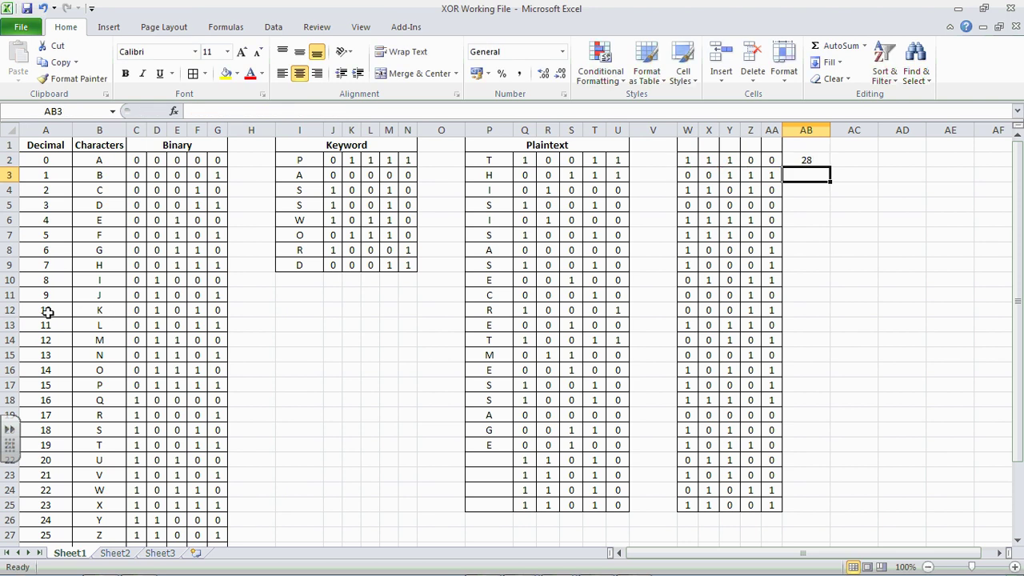
Step: Copy the AB2 decimal formula down through AB25
scroll(46, 497, "down", 2)
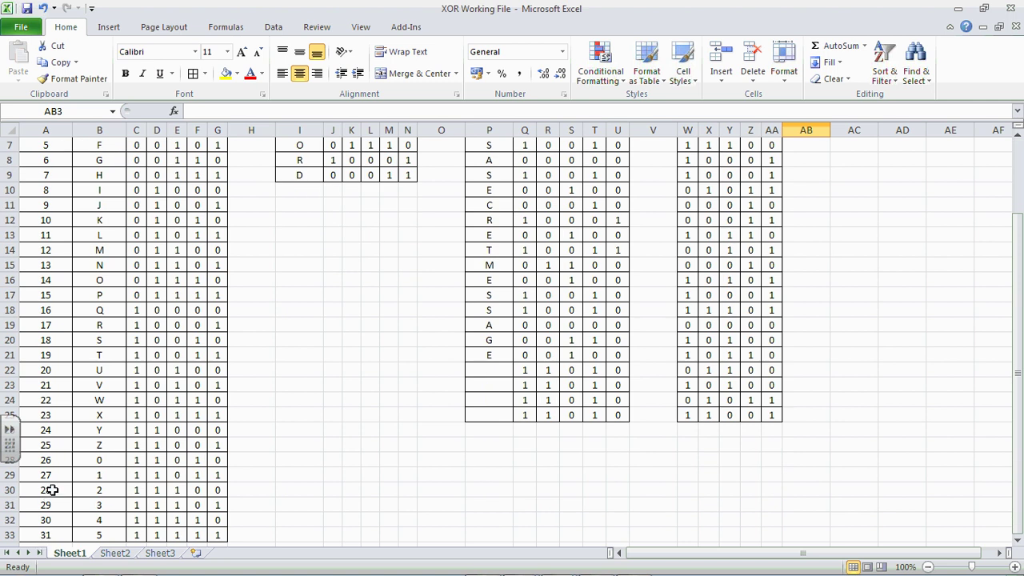
scroll(228, 494, "up", 2)
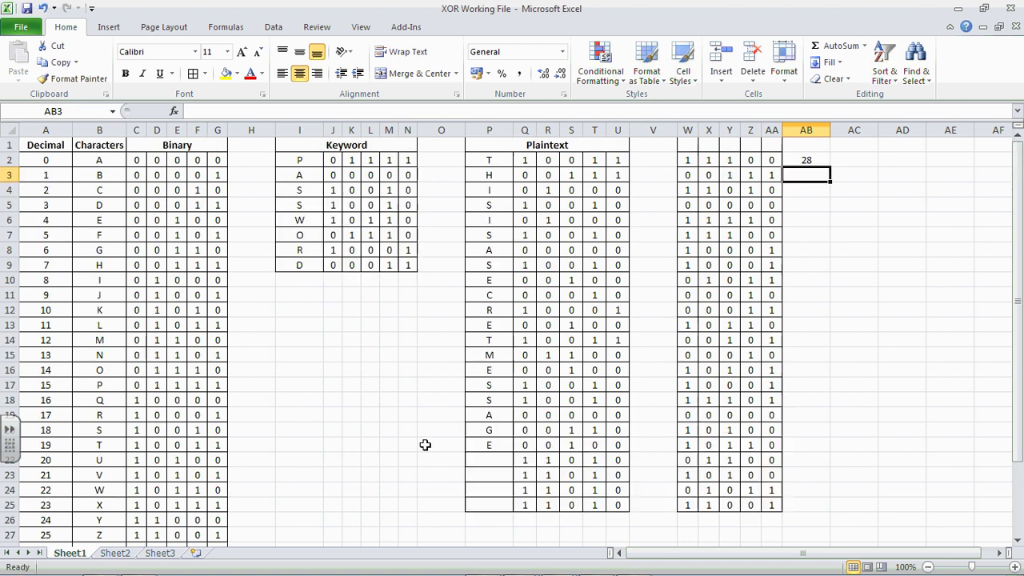
left_click(801, 159)
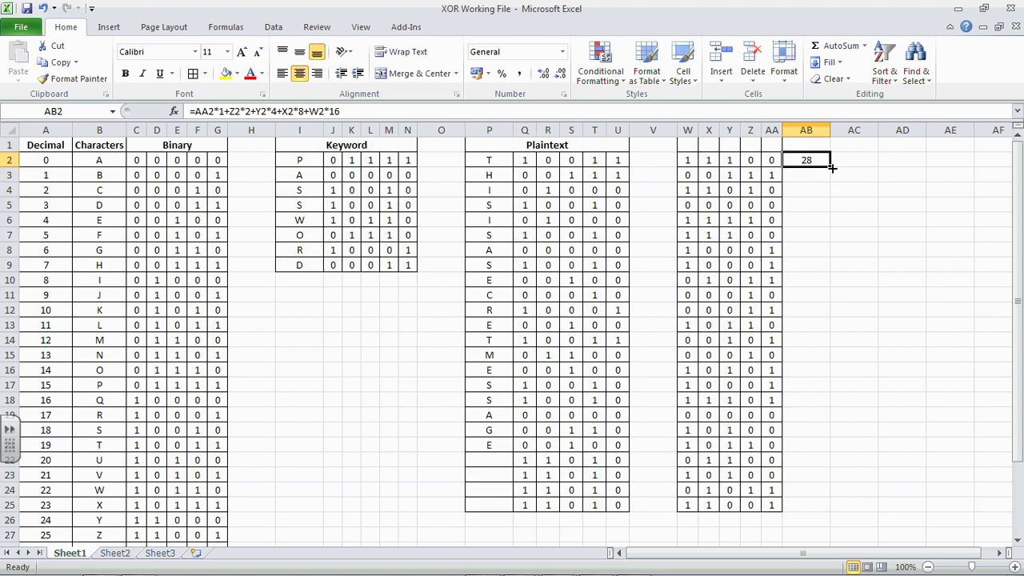
left_click_drag(831, 165, 815, 508)
left_click(865, 323)
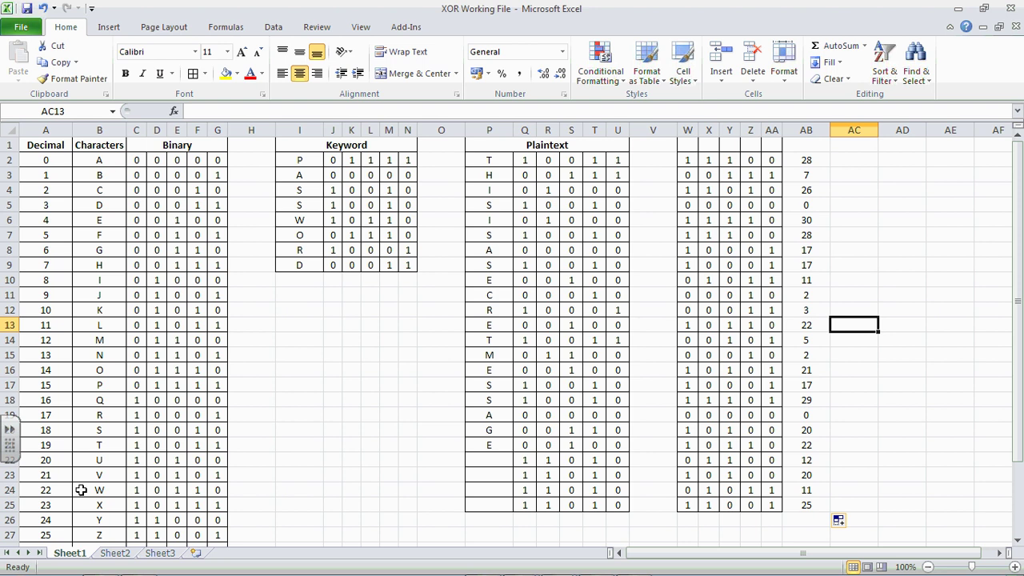
Step: Insert =VLOOKUP(AB2, chars, 2, FALSE) in AC2 to look up the cipher character
left_click(852, 159)
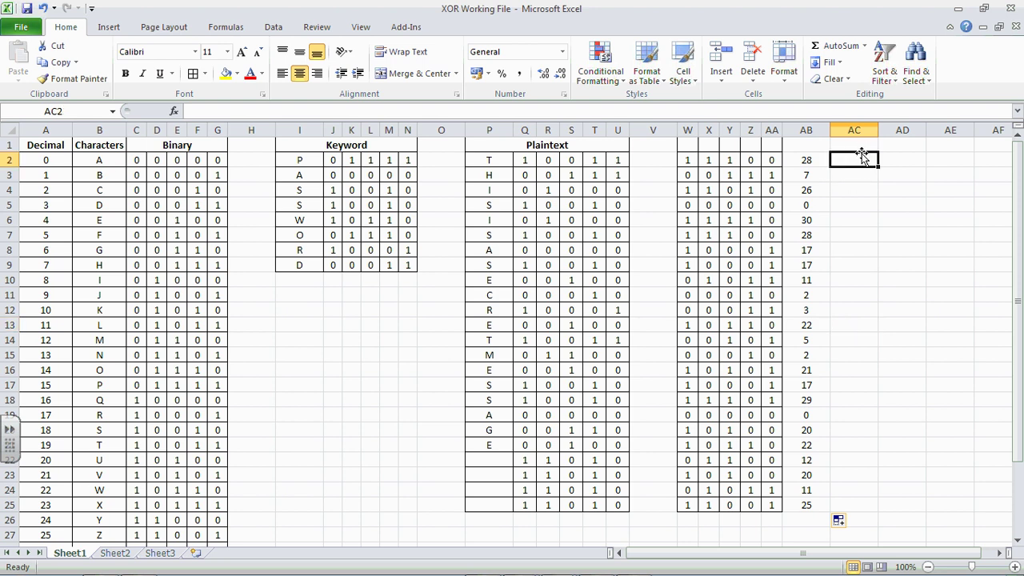
left_click(173, 111)
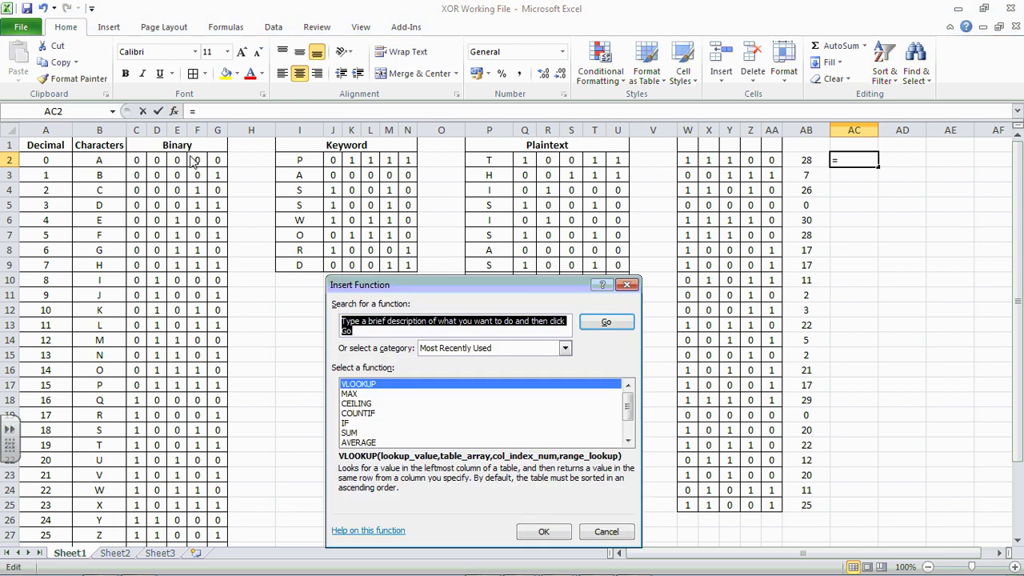
left_click(537, 530)
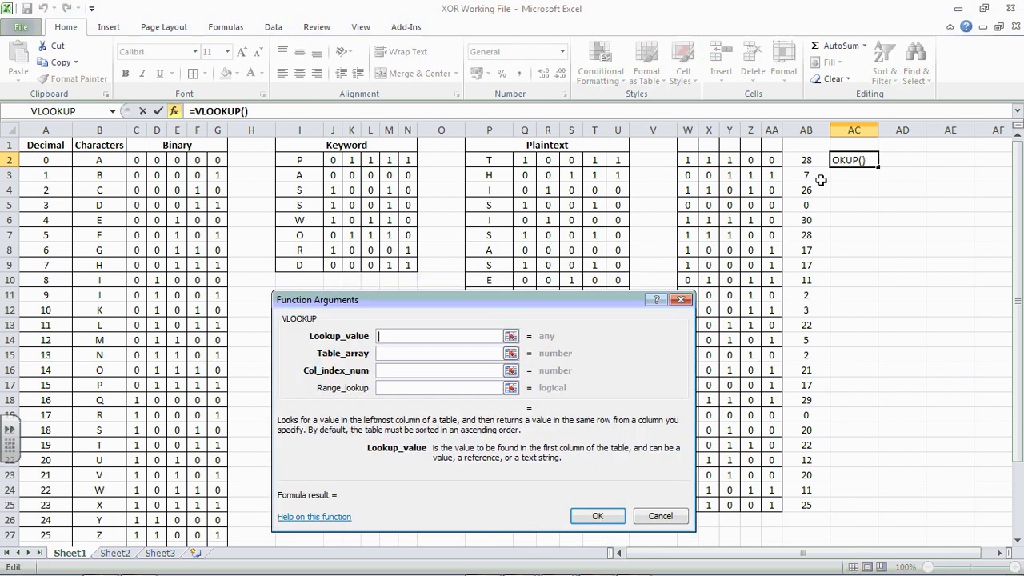
left_click(808, 160)
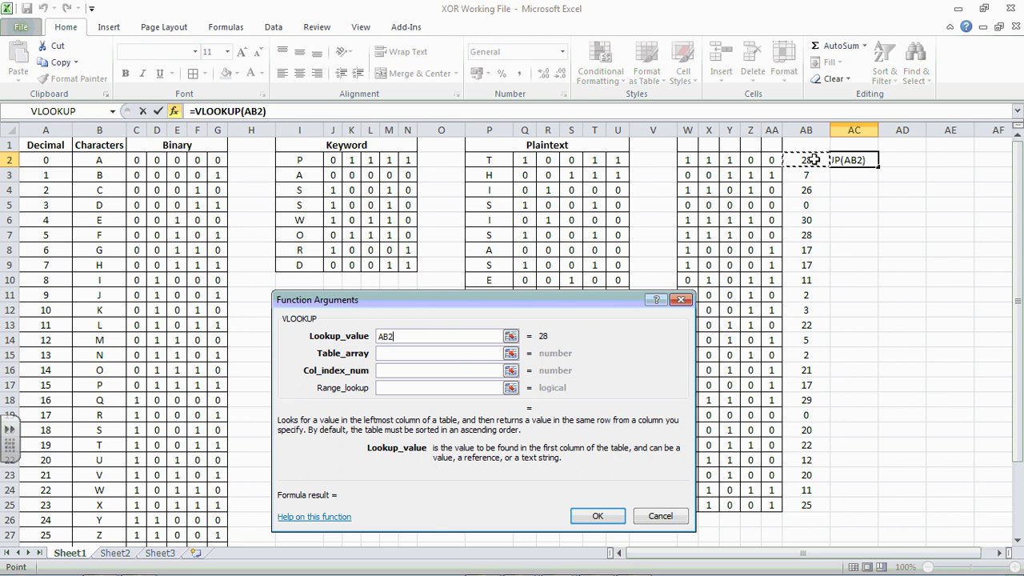
left_click(425, 353)
type("chars")
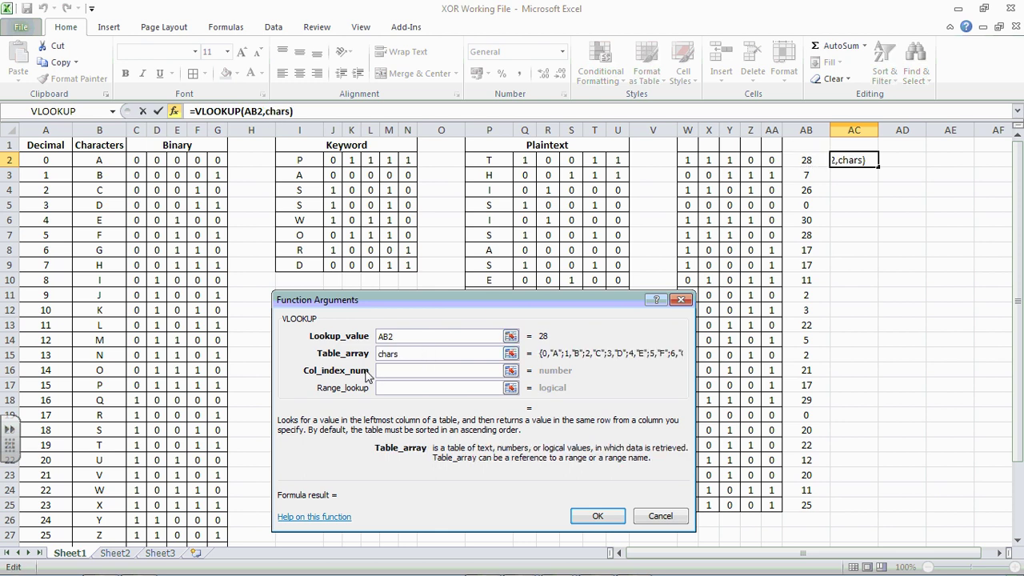
left_click(400, 370)
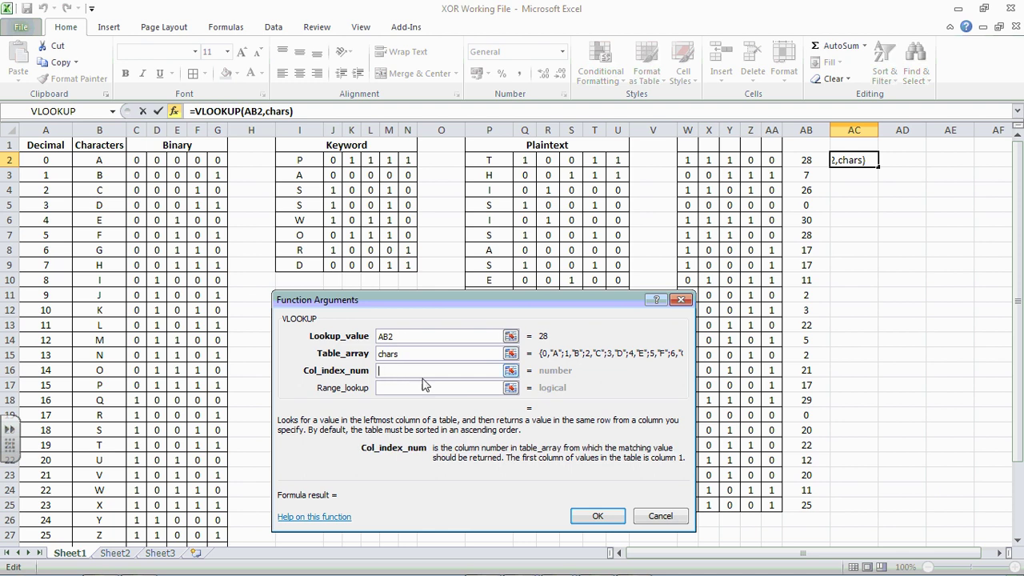
type("2")
left_click(413, 388)
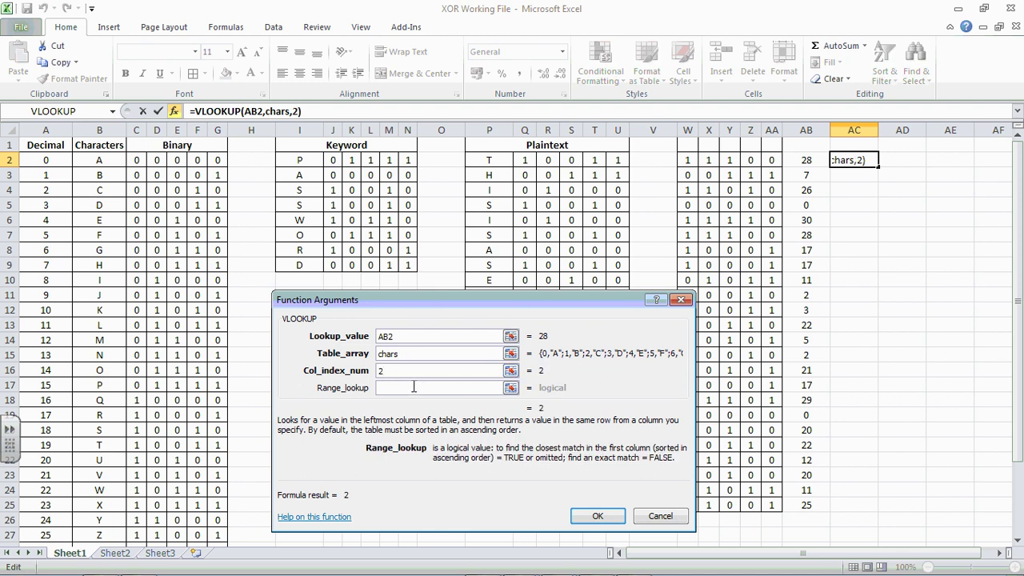
type("false")
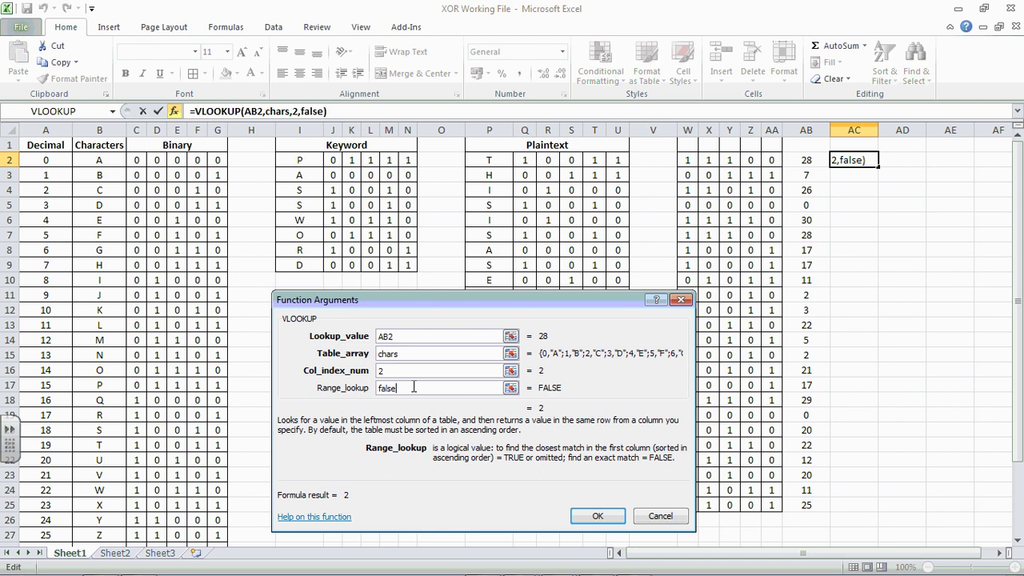
key("Return")
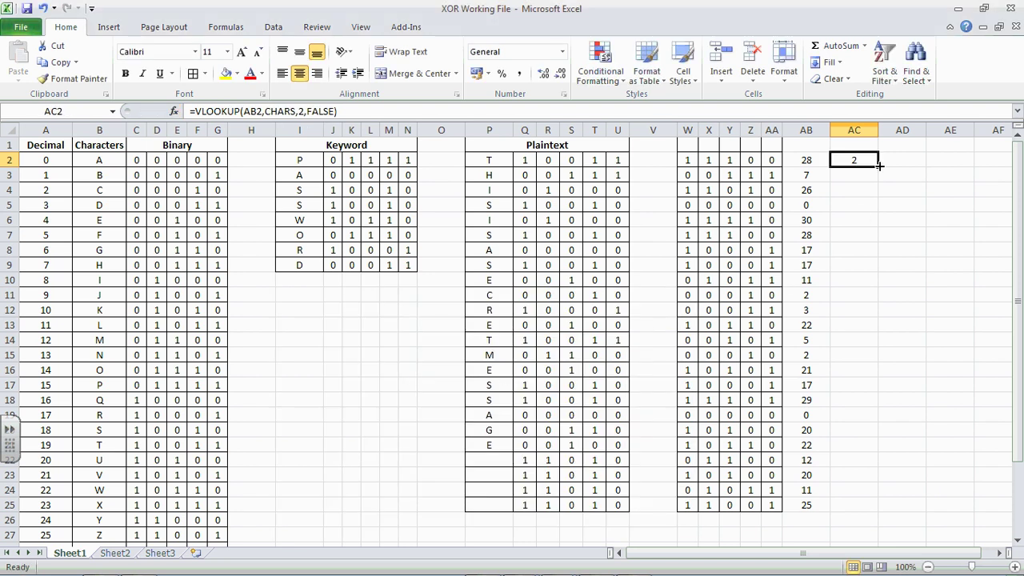
Step: Fill the lookup formula down to AC25 and select the block W1:AC25
left_click_drag(878, 165, 878, 509)
left_click(912, 414)
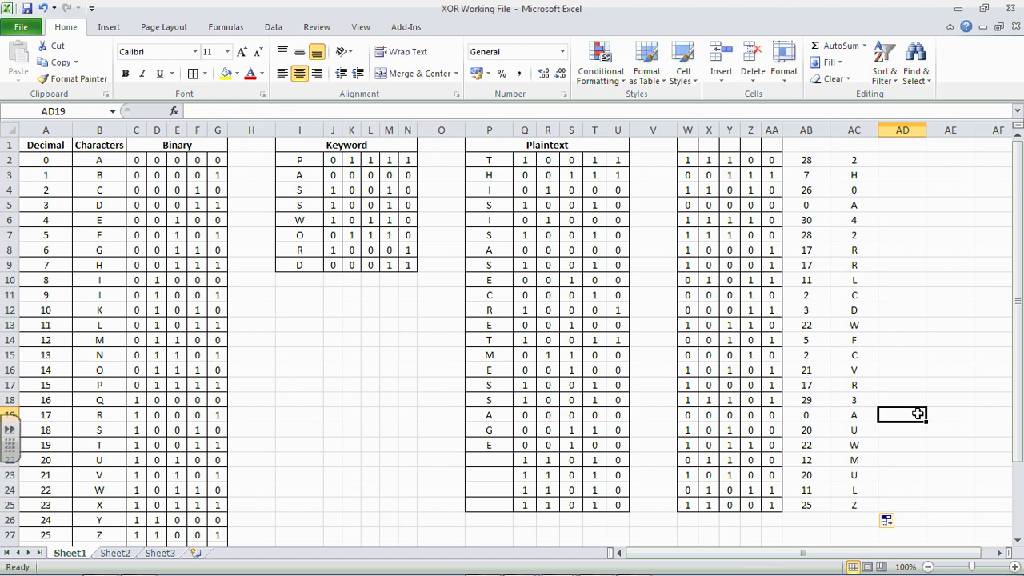
left_click_drag(688, 144, 876, 506)
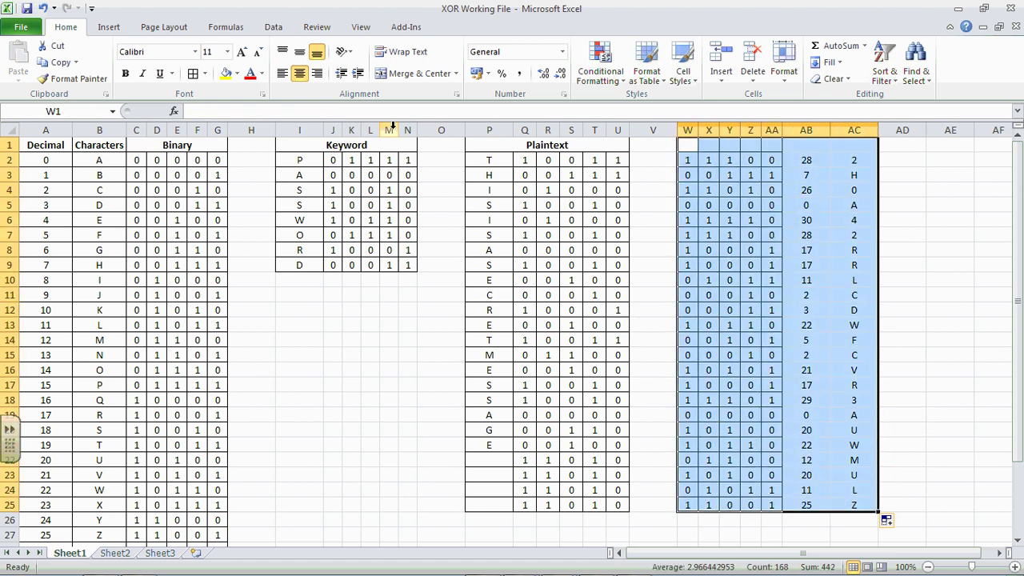
Step: Apply all borders to W1:AC25 and add a bold, merged 'Ciphertext' heading across W1:AC1
left_click(192, 73)
left_click(757, 180)
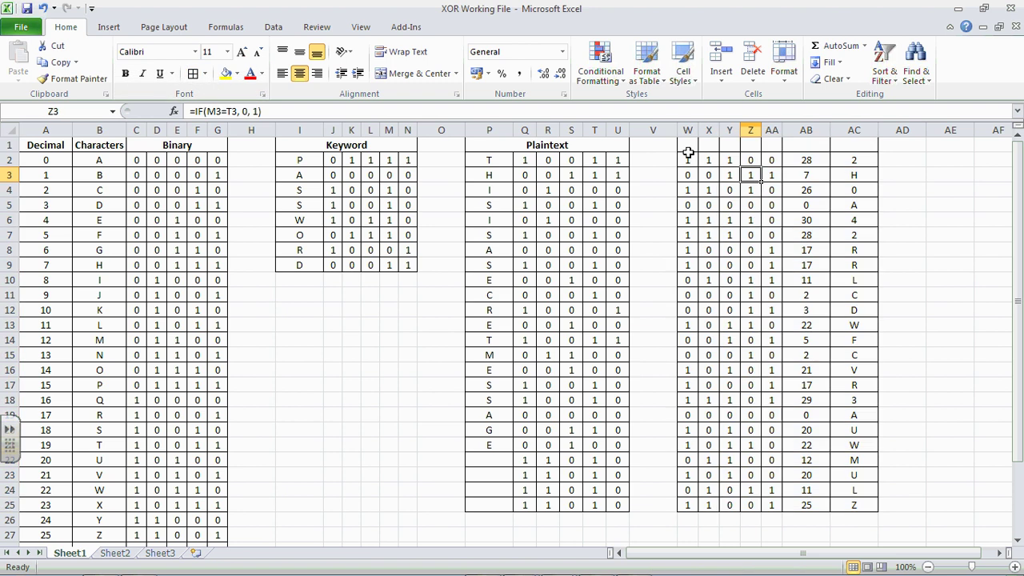
left_click_drag(685, 145, 840, 145)
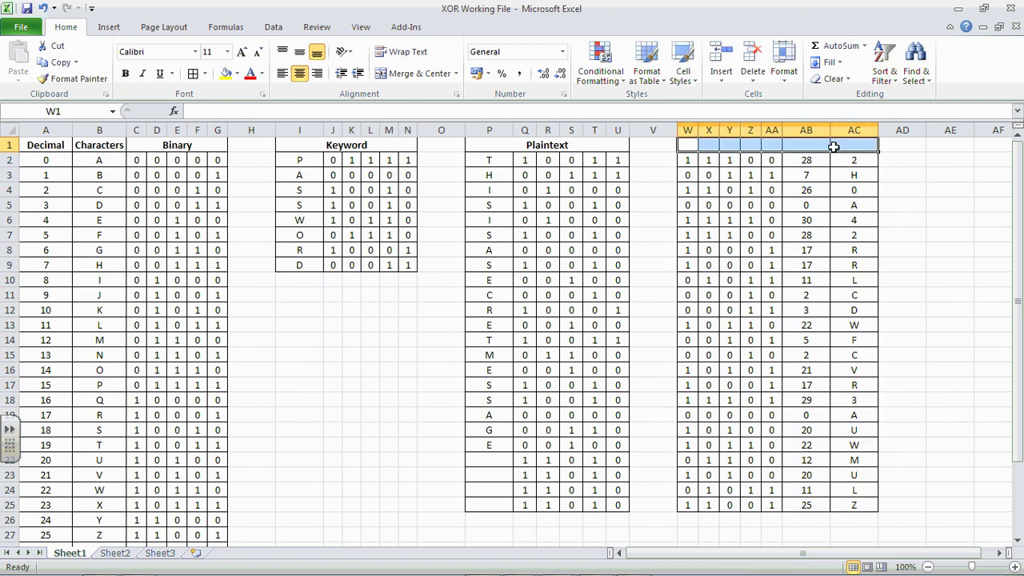
left_click(410, 73)
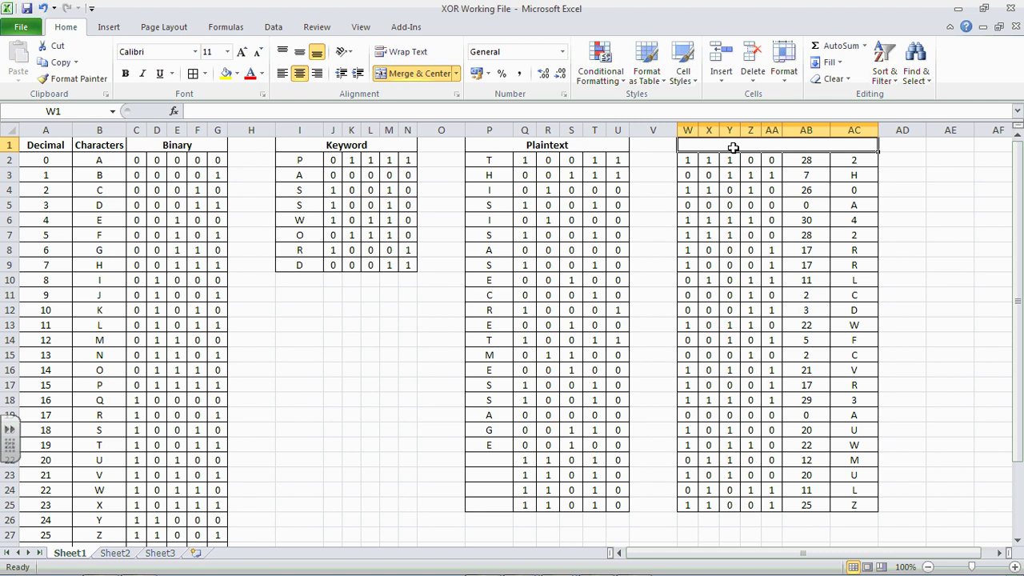
type("cl")
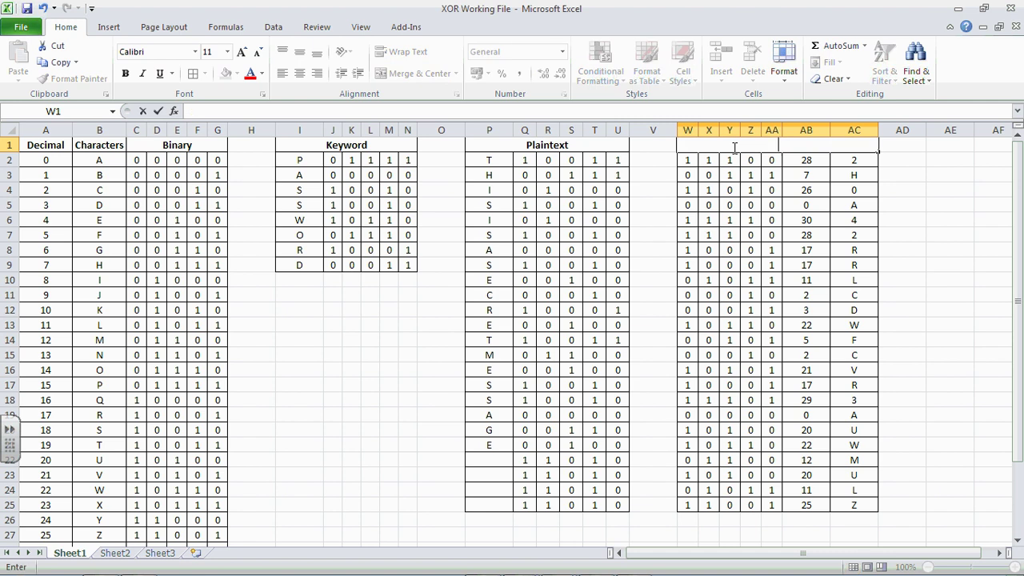
type("iphertext")
key("Return")
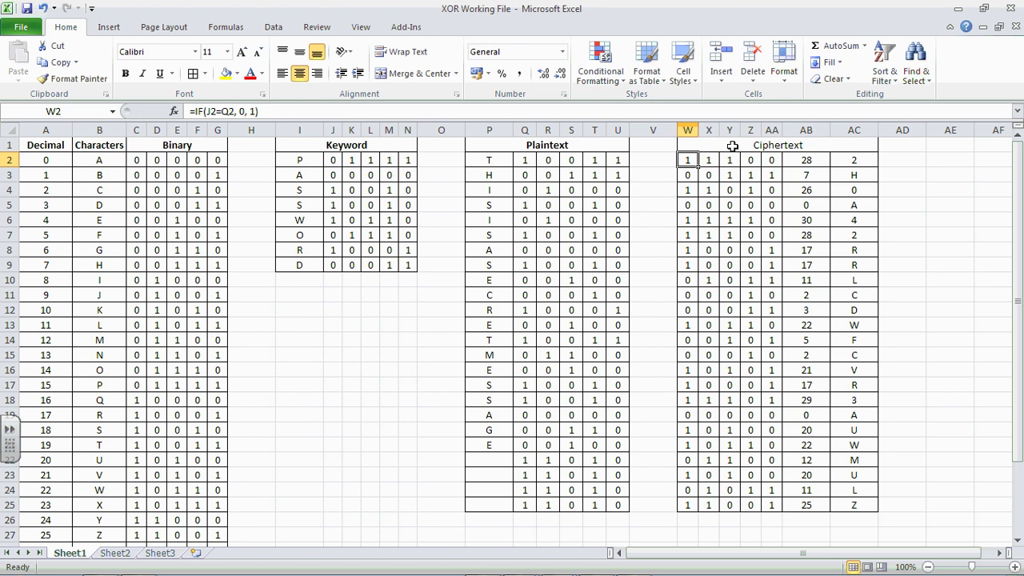
left_click(792, 149)
left_click(124, 73)
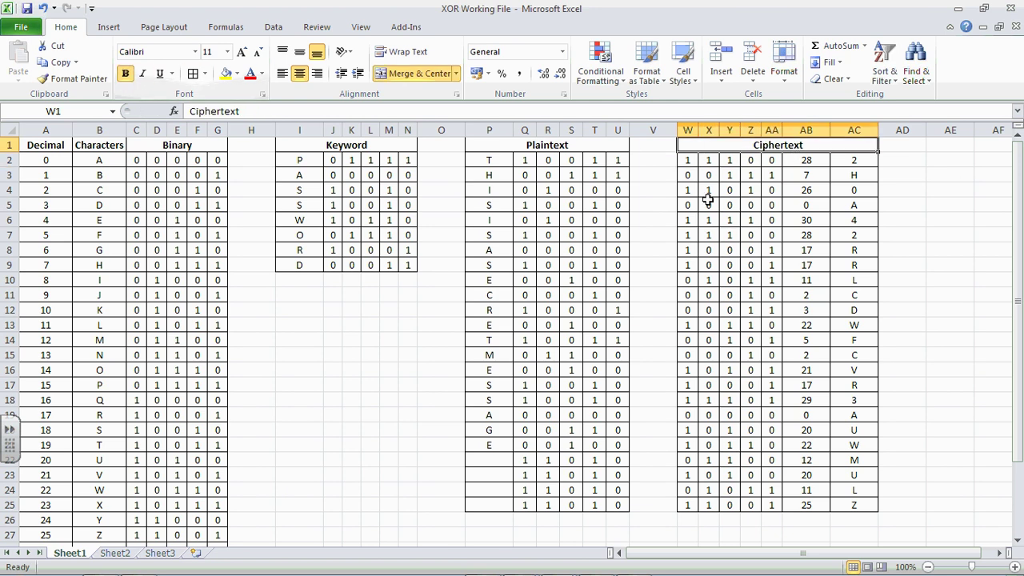
Step: Enter the plaintext characters 28, h, 0, a, 4, 2, r, r, l, c, d into P2:P12
left_click(944, 202)
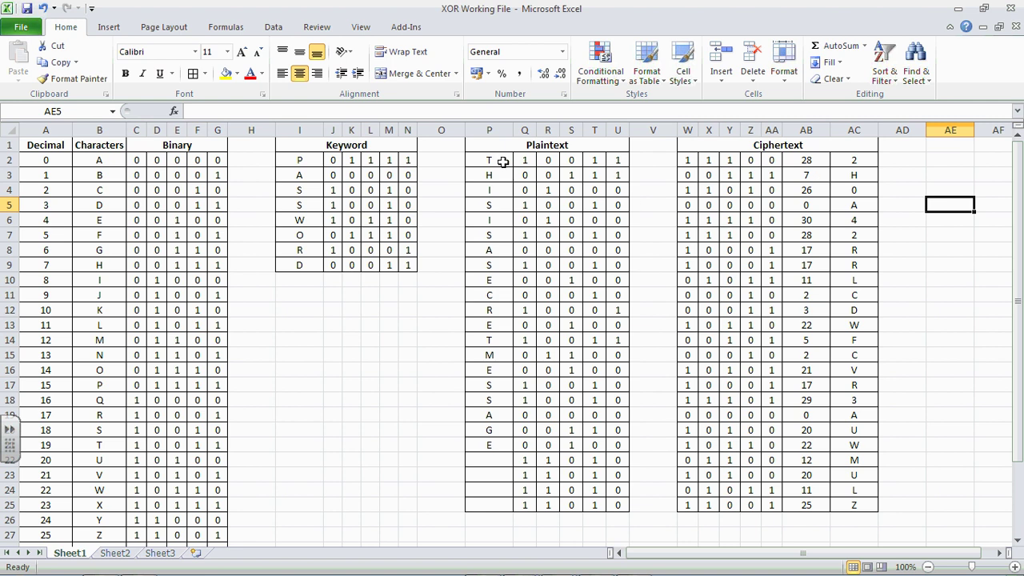
left_click(501, 161)
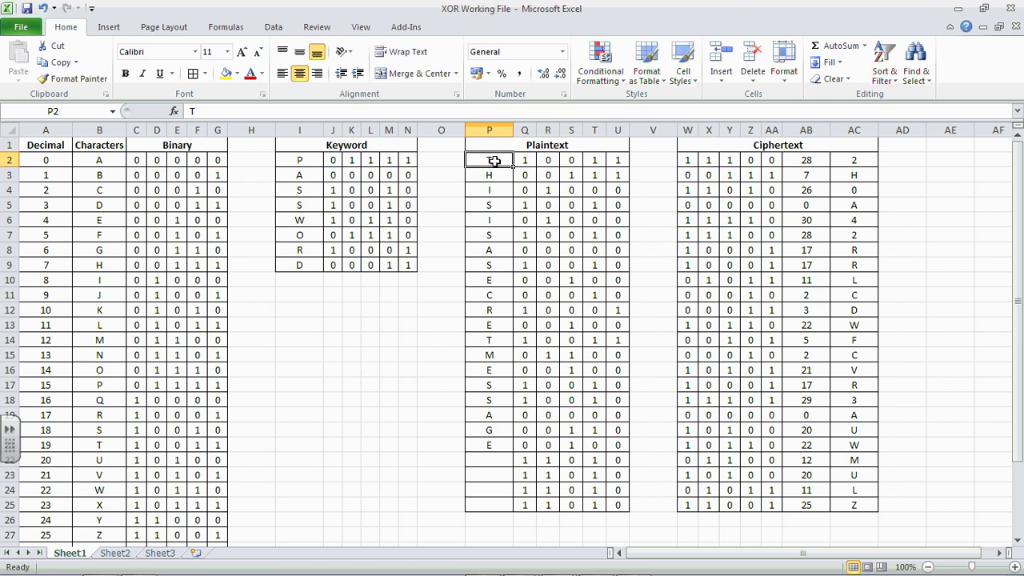
type("28")
key("Return")
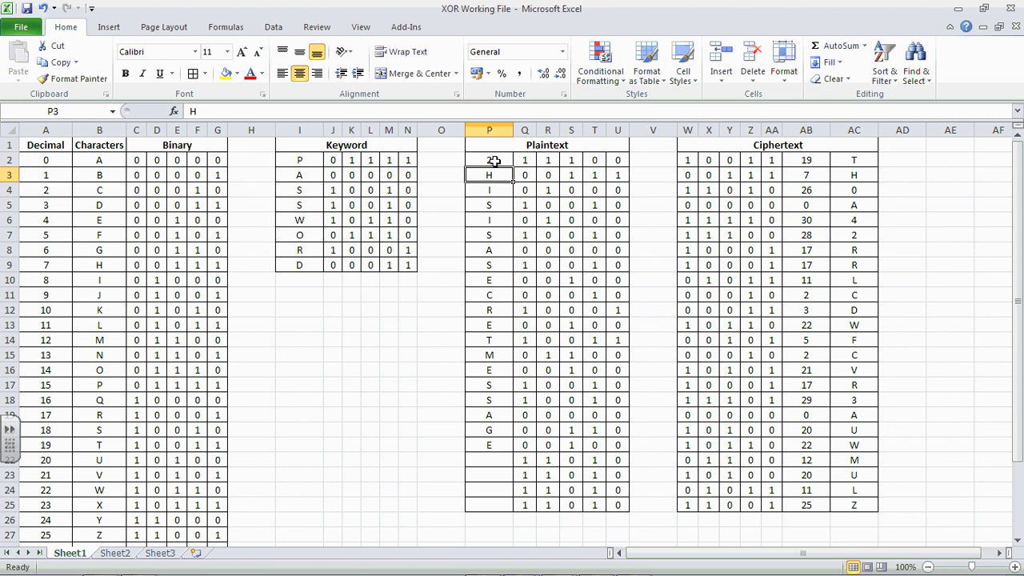
type("h")
key("Return")
type("0")
key("Return")
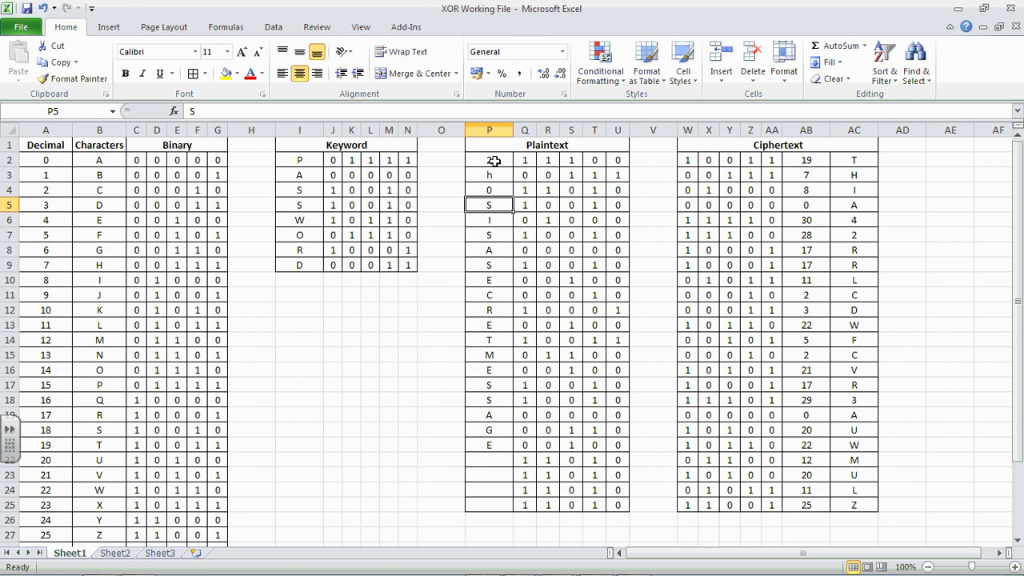
type("a")
key("Return")
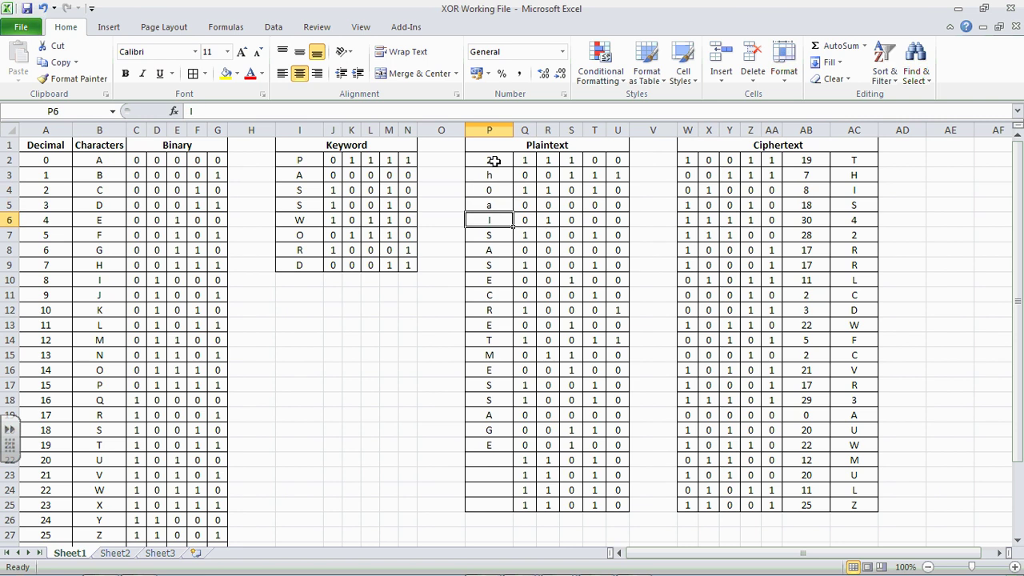
type("4")
key("Return")
type("2")
key("Return")
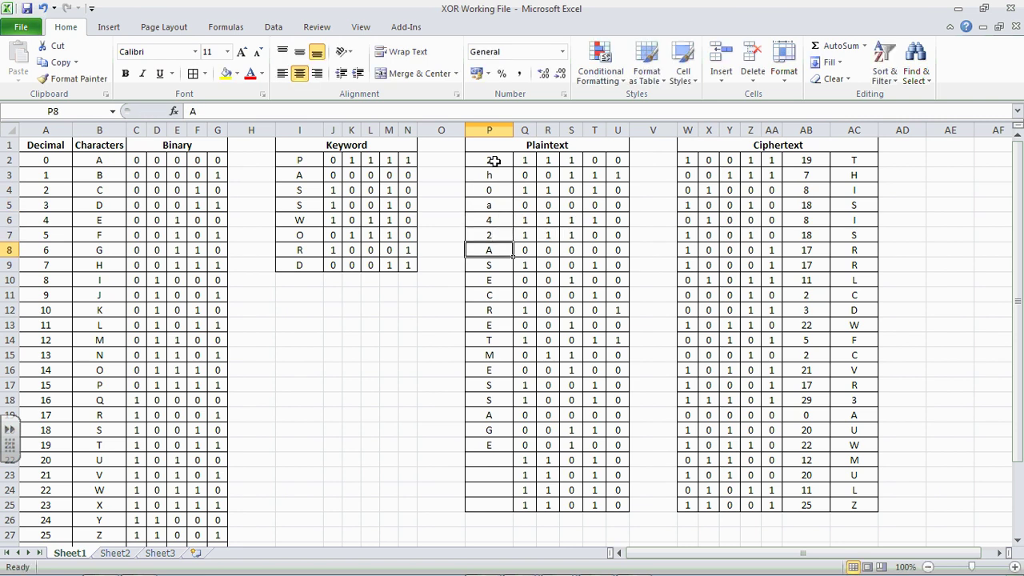
type("r")
key("Return")
type("r")
key("Return")
type("l")
key("Return")
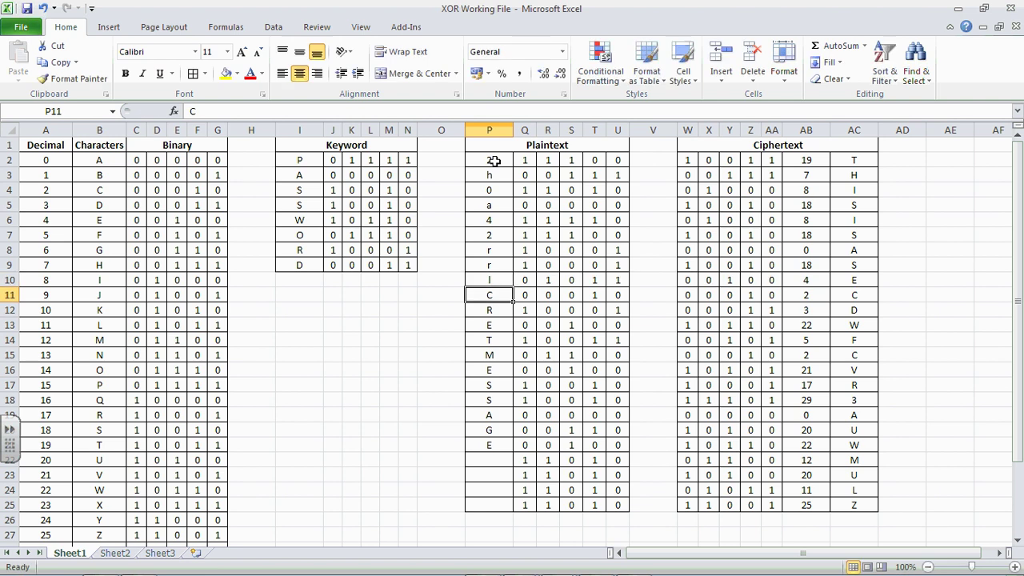
type("c")
key("Return")
type("d")
key("Return")
Step: Enter the characters w, f, c, v, r, 3, a, u, w, m, u, l, z into P13:P25
type("w")
key("Return")
type("f")
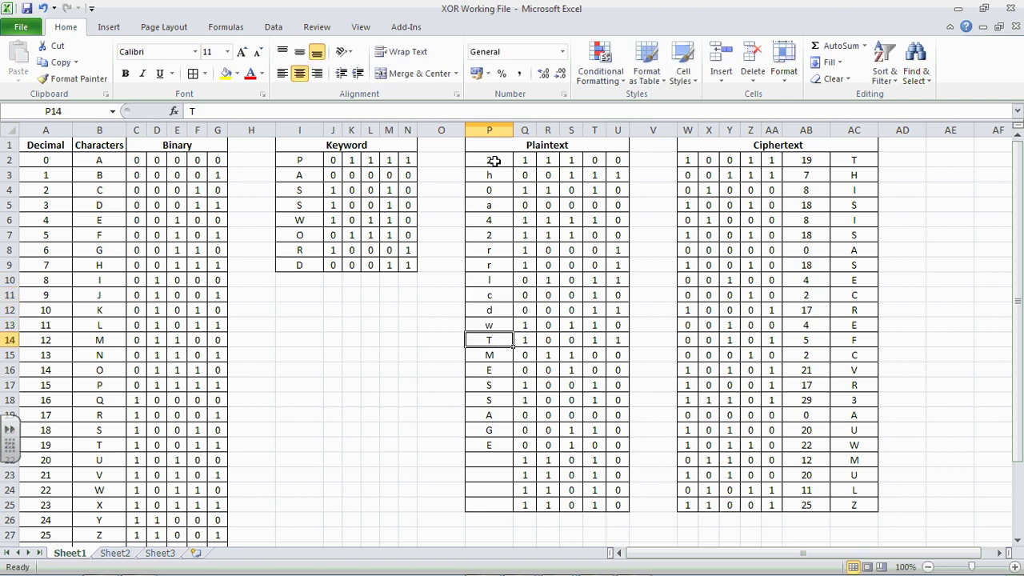
key("Return")
type("c")
key("Return")
type("v")
key("Return")
type("r")
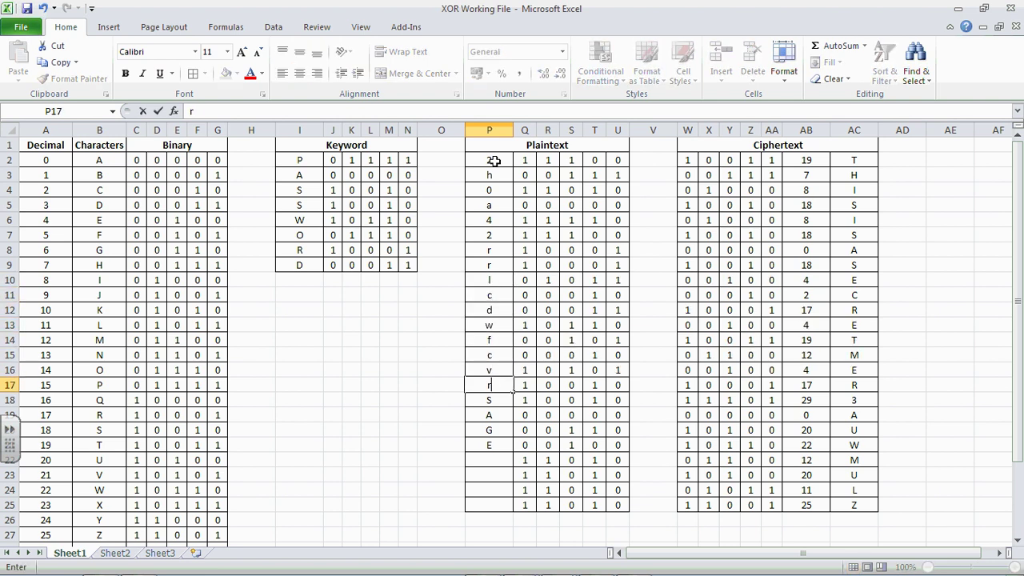
key("Return")
type("3")
key("Return")
type("a")
key("Return")
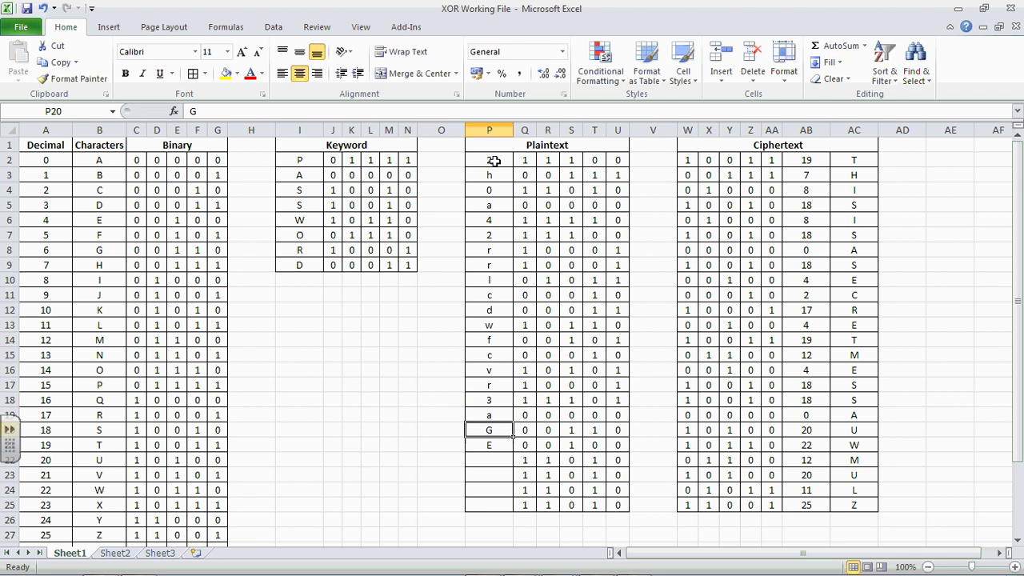
type("u")
key("Return")
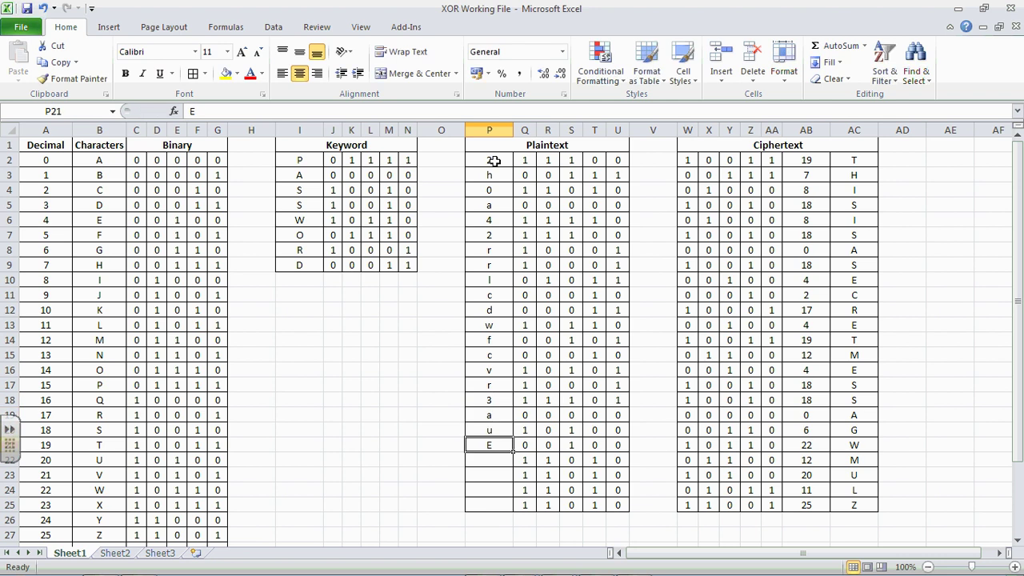
type("w")
key("Return")
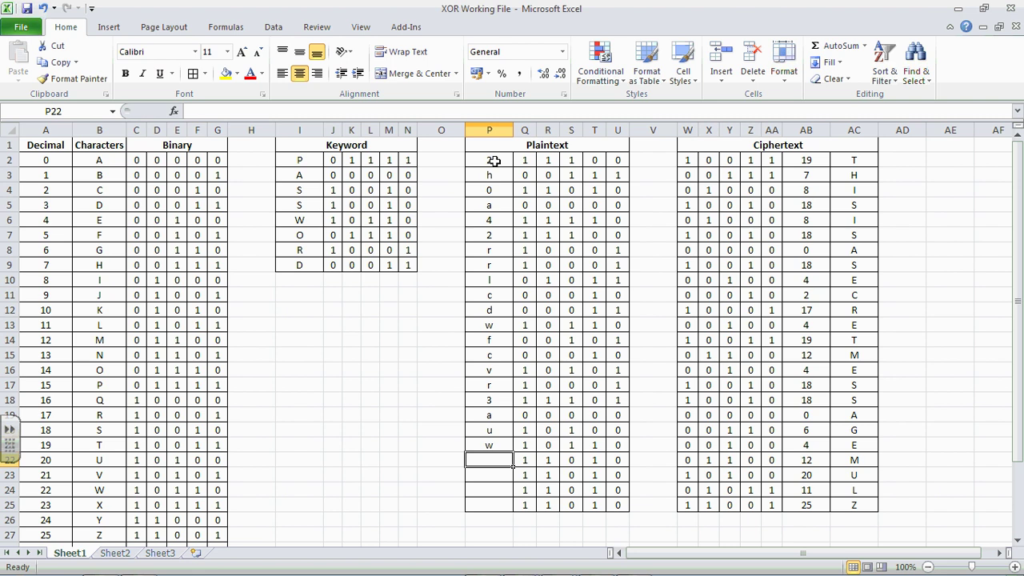
type("m")
key("Return")
type("u")
key("Return")
type("l")
key("Return")
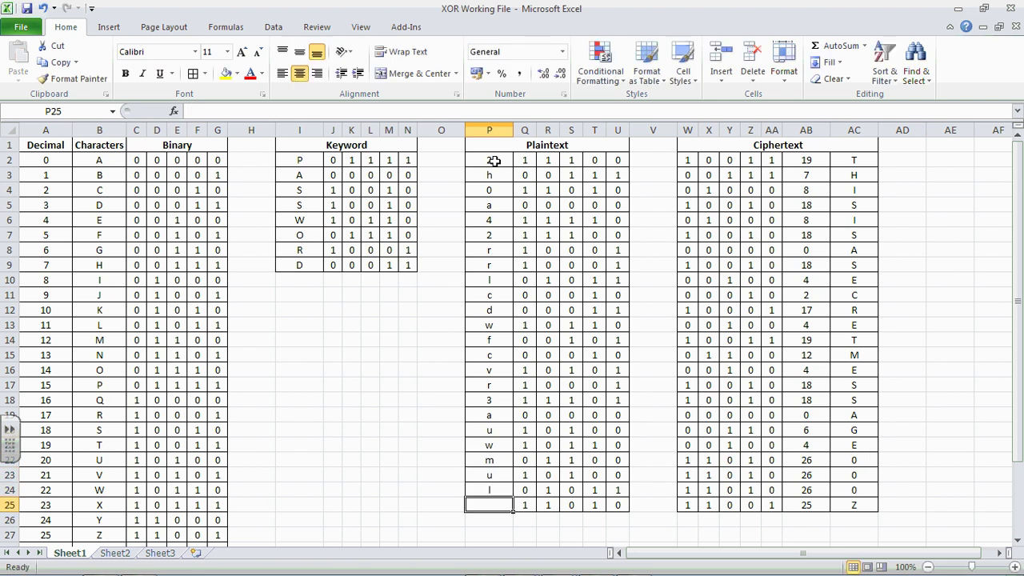
type("z")
key("Return")
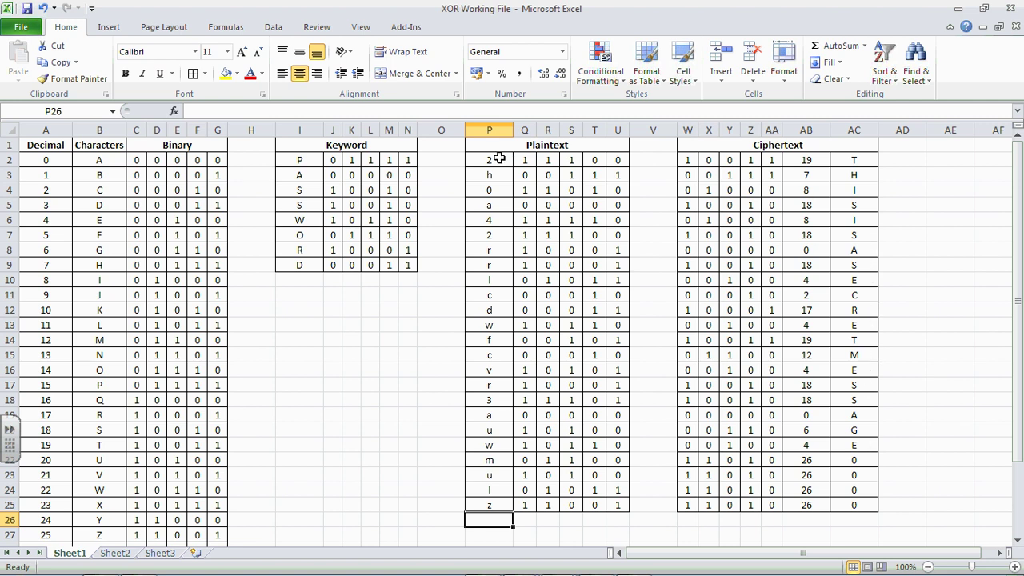
Step: Clear the old plaintext from P2:P25 and enter w, e, l, l, d, o, n down from P2
left_click_drag(499, 157, 491, 500)
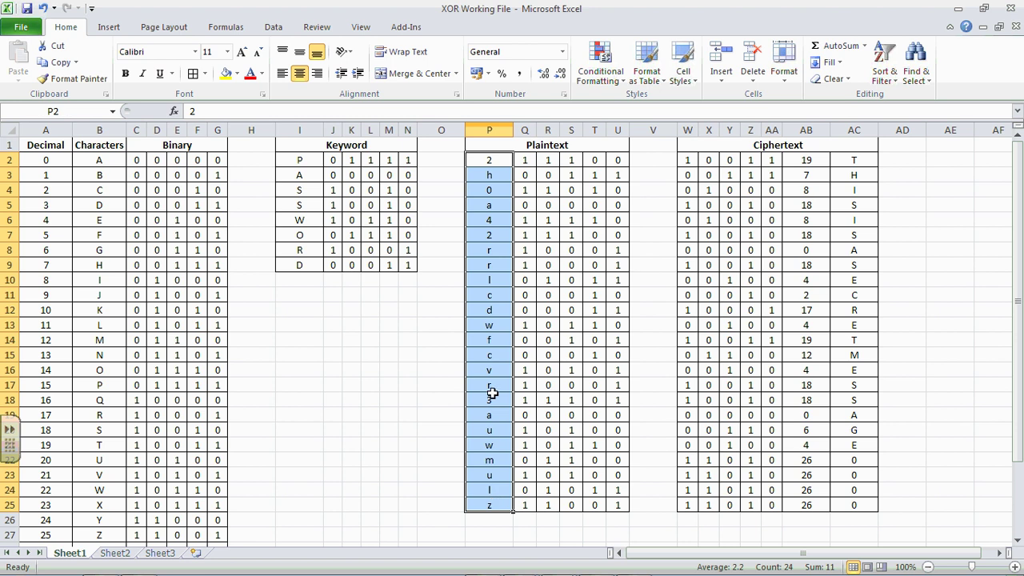
key("Delete")
left_click(491, 165)
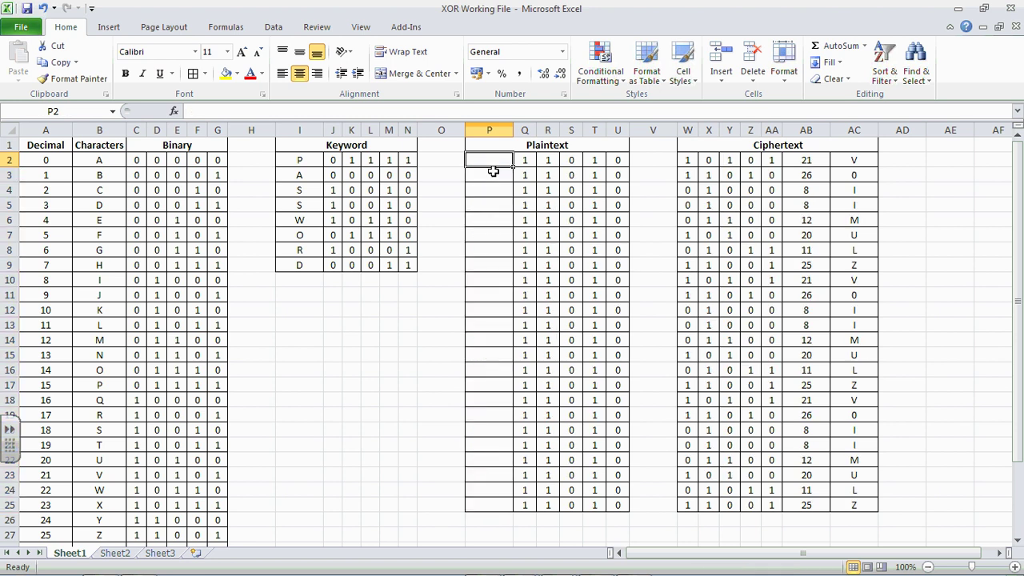
type("w")
key("Return")
type("e")
key("Return")
type("l")
key("Return")
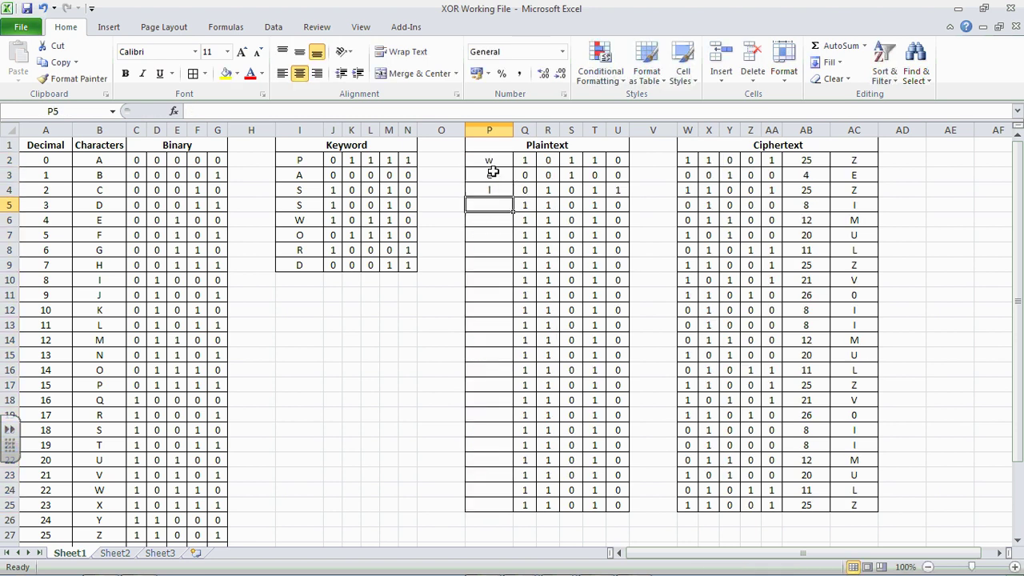
type("l")
key("Return")
type("d")
key("Return")
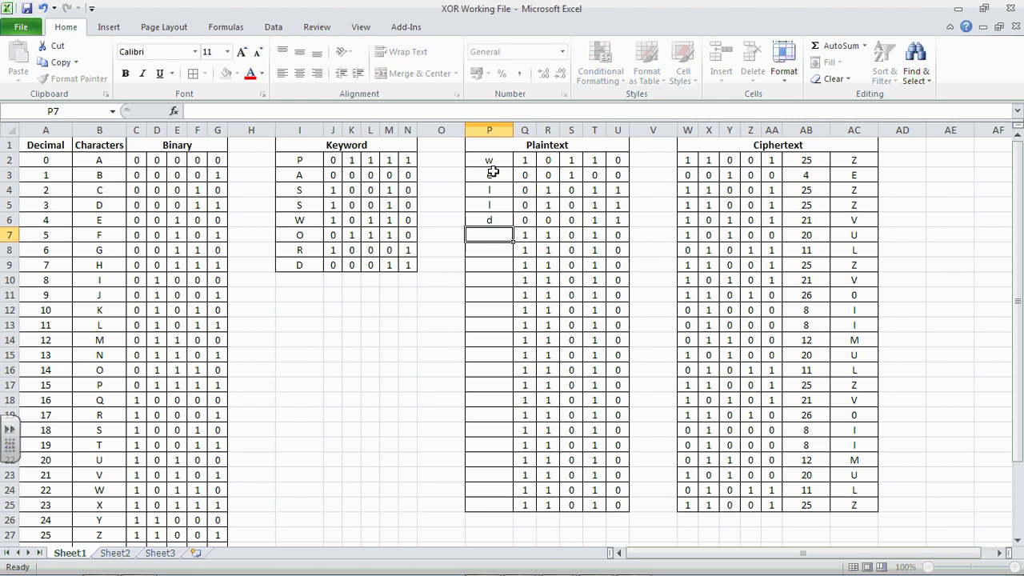
type("o")
key("Return")
type("n")
Step: Finish the message with e, i, f, t, h, i, s, w, o, r, k, s through P20
key("Return")
type("e i")
key("Return")
type("f")
key("Return")
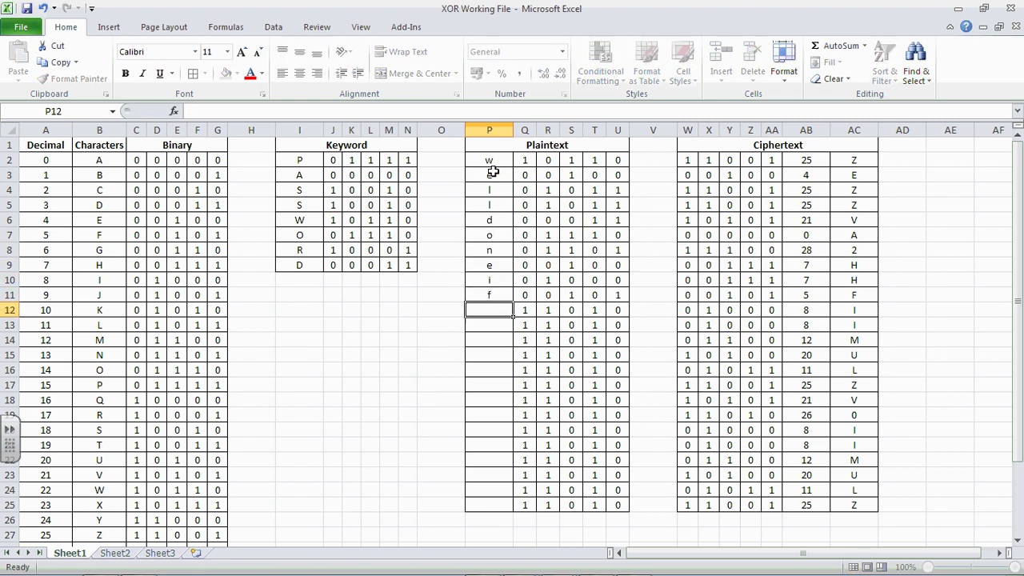
type("t")
key("Return")
type("h")
key("Return")
type("i s")
key("Return")
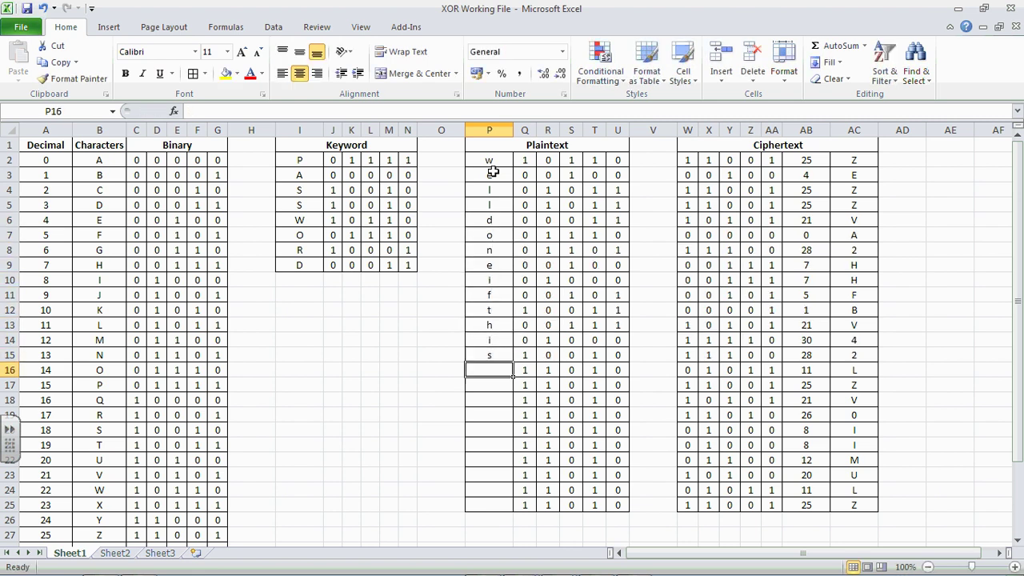
type("w")
key("Return")
type("o")
key("Return")
type("r")
key("Return")
type("k")
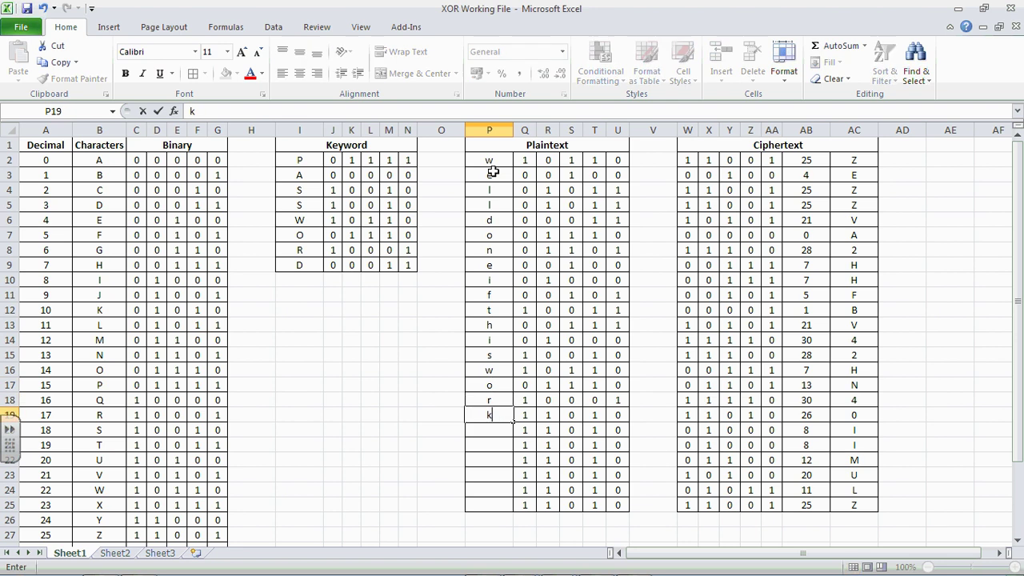
key("Return")
type("s")
key("Return")
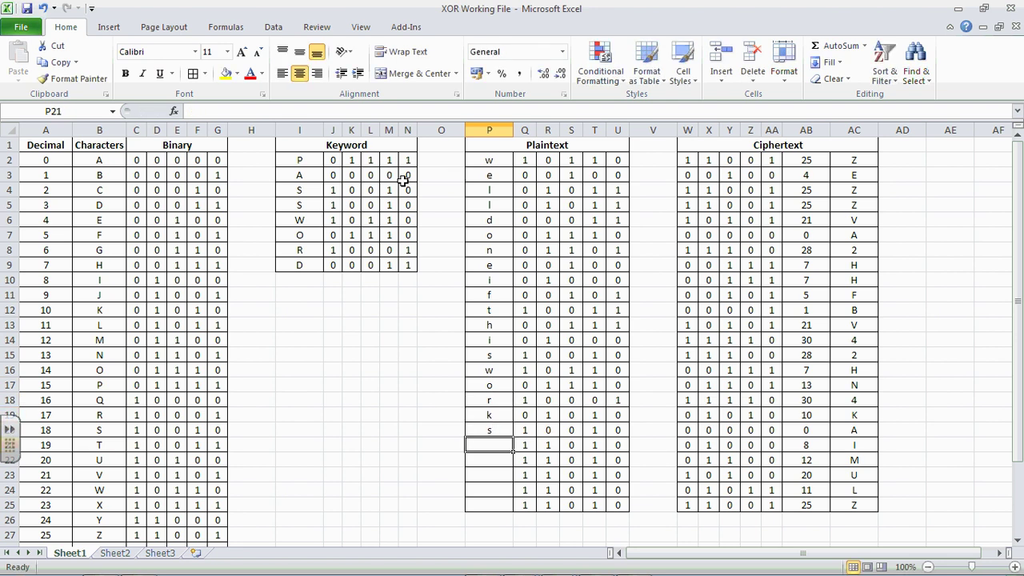
Step: Clear the old keyword letters from I2:I9
left_click(309, 163)
left_click_drag(306, 160, 304, 264)
key("Delete")
Step: Enter the keyword y, e, a, r, s, e, v, e in I2:I9, then check P4 and P5
left_click(305, 160)
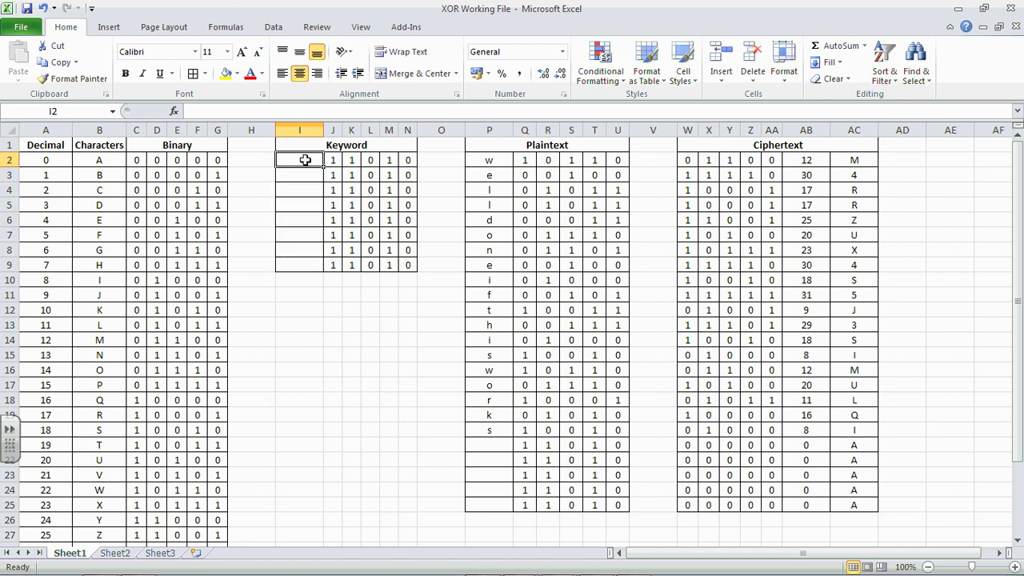
type("y")
key("Return")
type("e")
key("Return")
type("a")
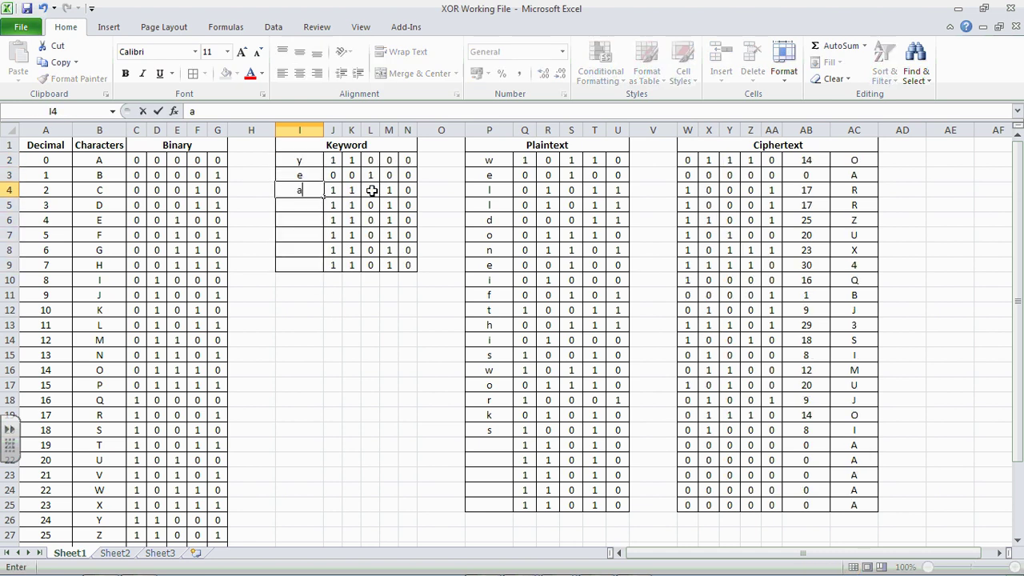
key("Return")
type("tr")
key("Return")
type("s")
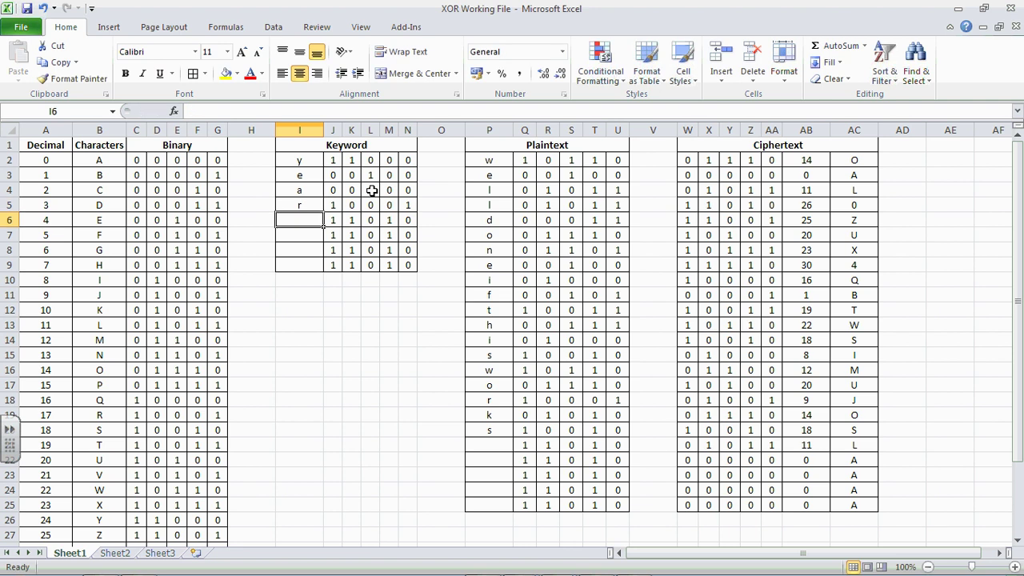
key("Return")
type("e")
key("Return")
type("v")
key("Return")
type("e")
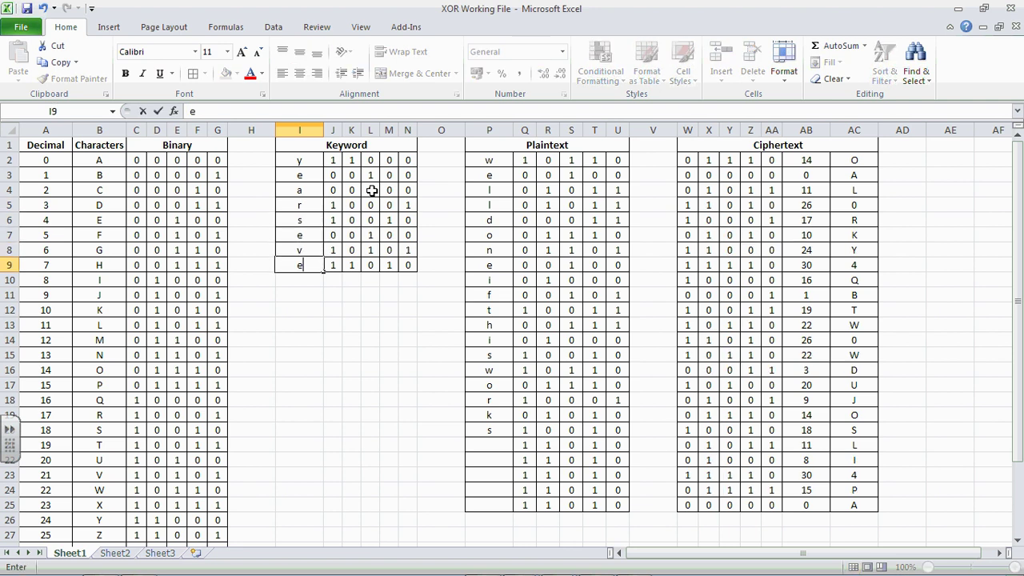
key("Up")
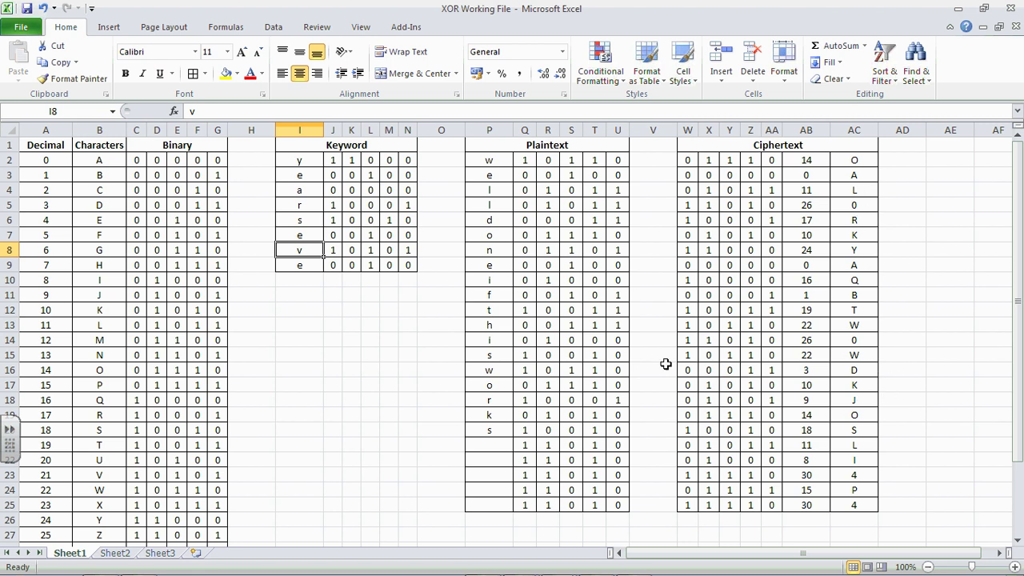
left_click(502, 189)
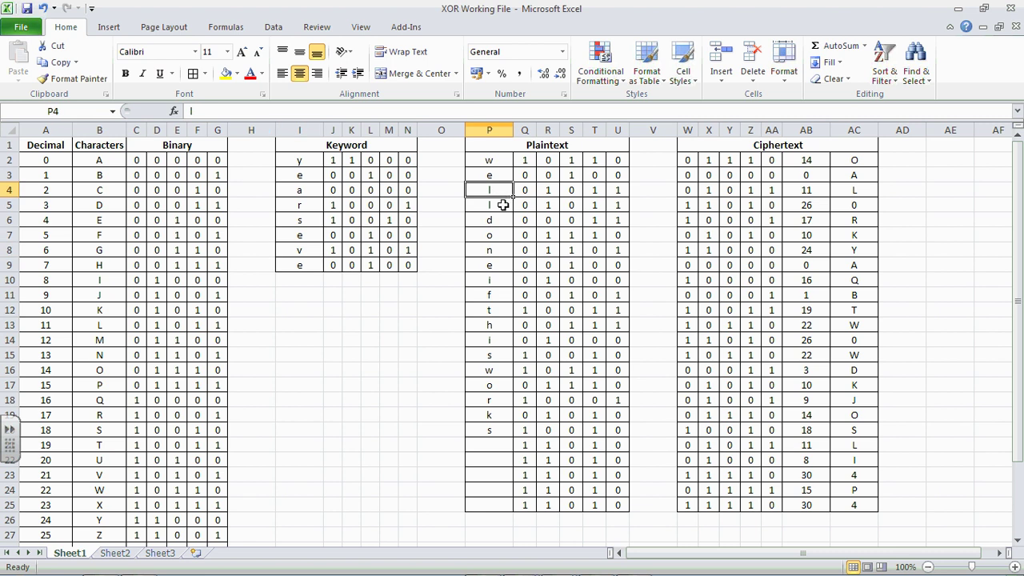
left_click(504, 205)
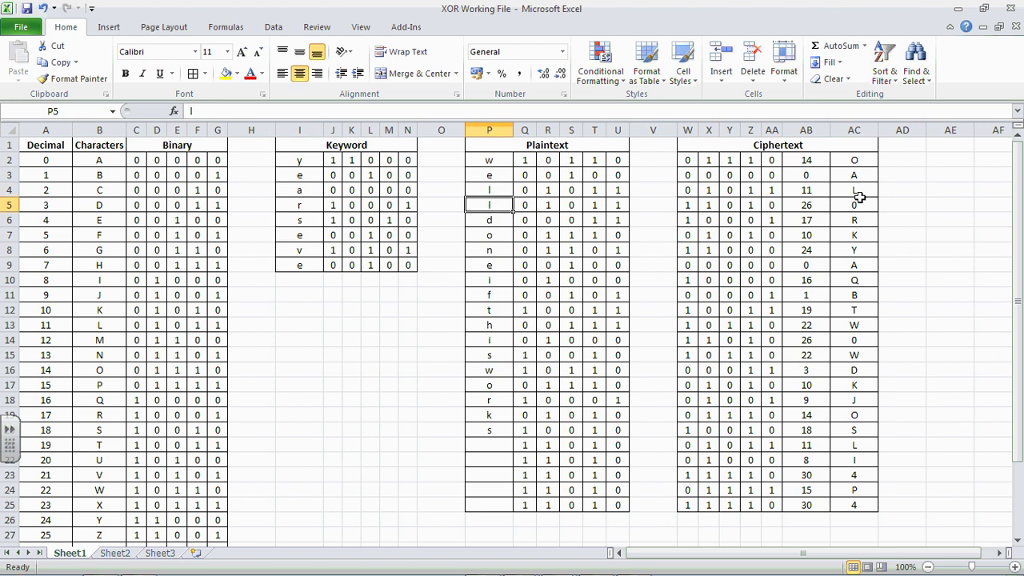
left_click(359, 338)
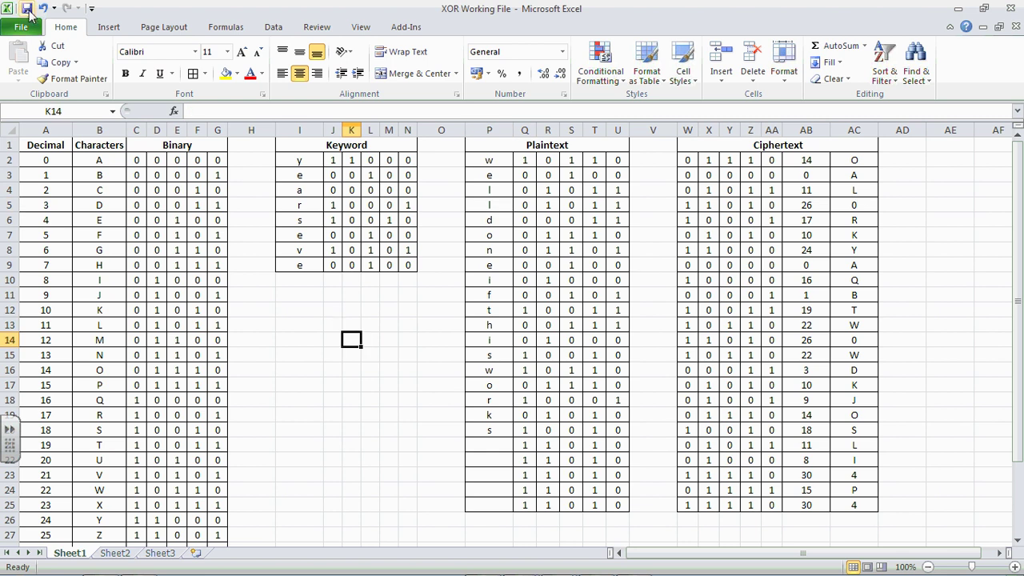
scroll(428, 330, "down", 2)
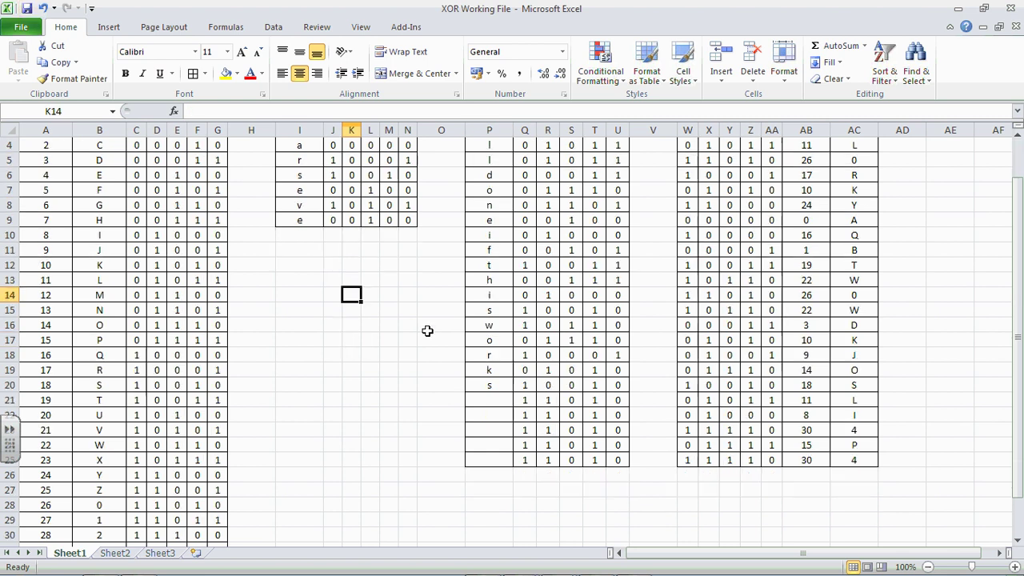
scroll(427, 330, "up", 2)
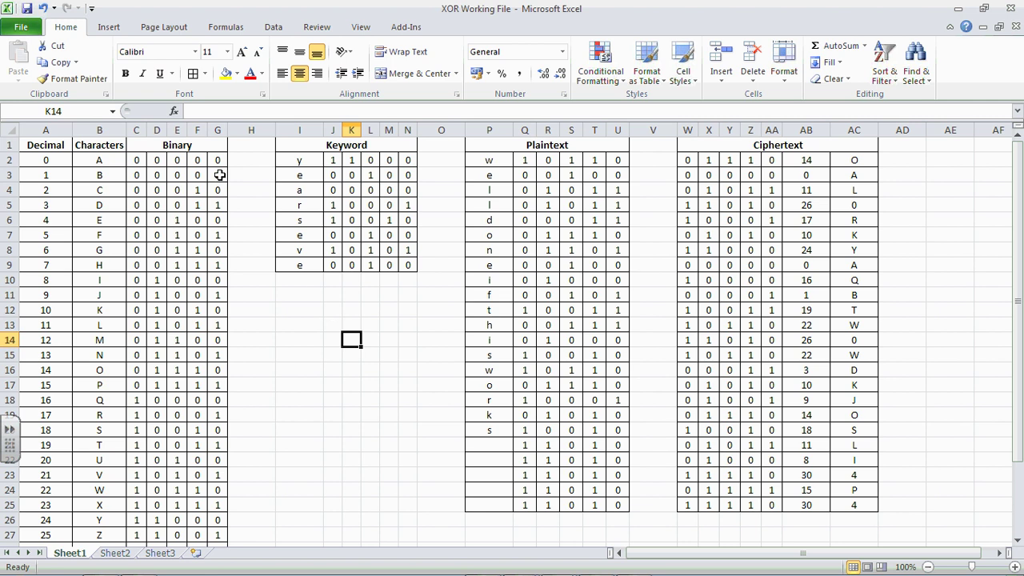
Step: Hide the lookup table columns A:H and the keyword bit columns J:N
left_click_drag(46, 130, 244, 131)
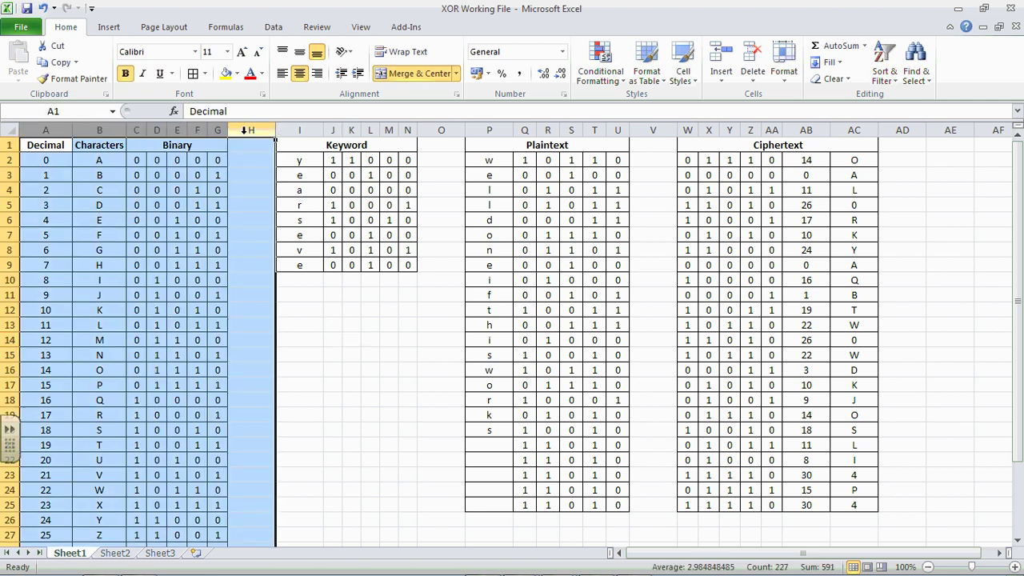
right_click(244, 130)
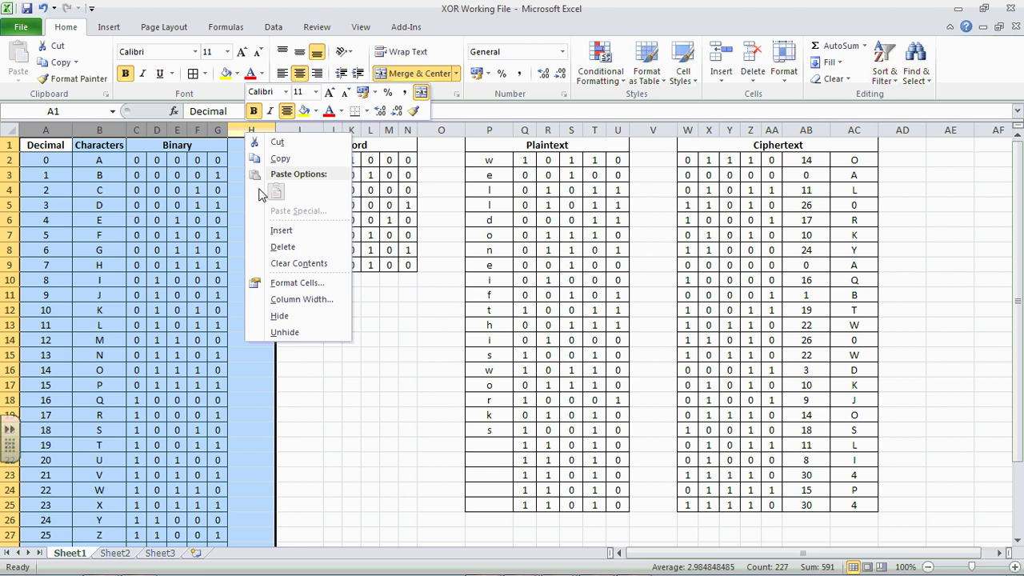
left_click(282, 316)
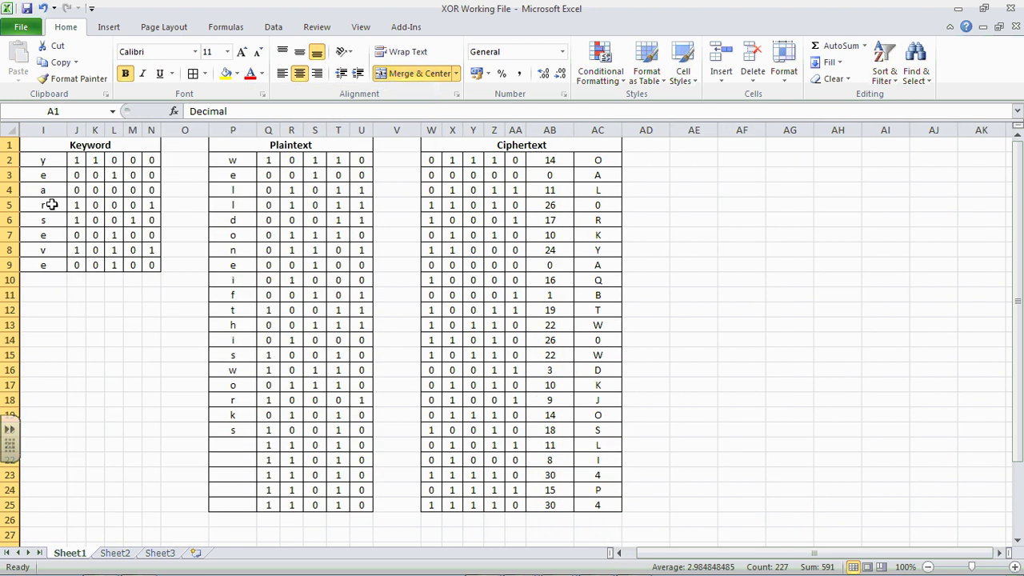
left_click_drag(77, 130, 153, 130)
right_click(152, 129)
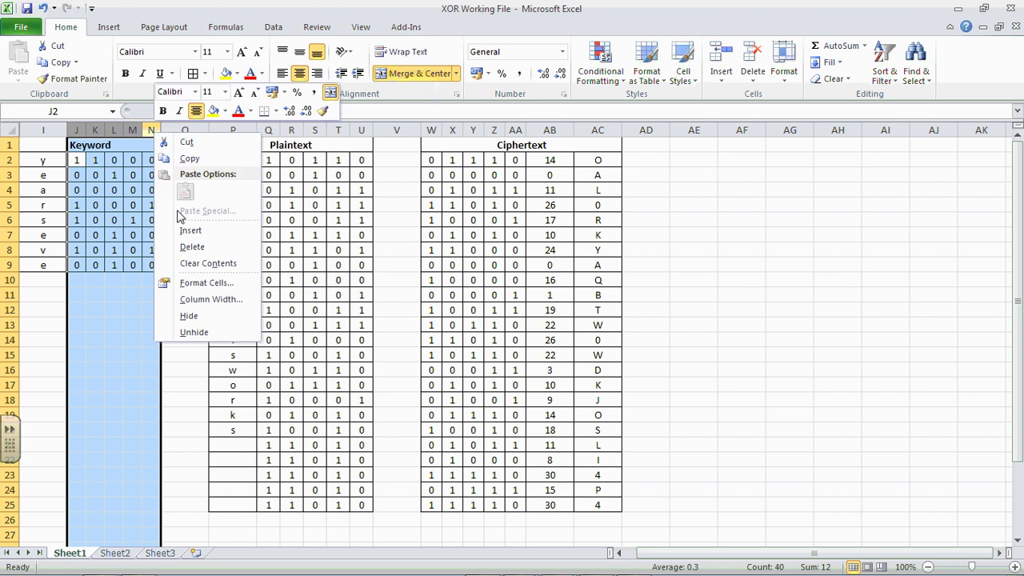
left_click(201, 317)
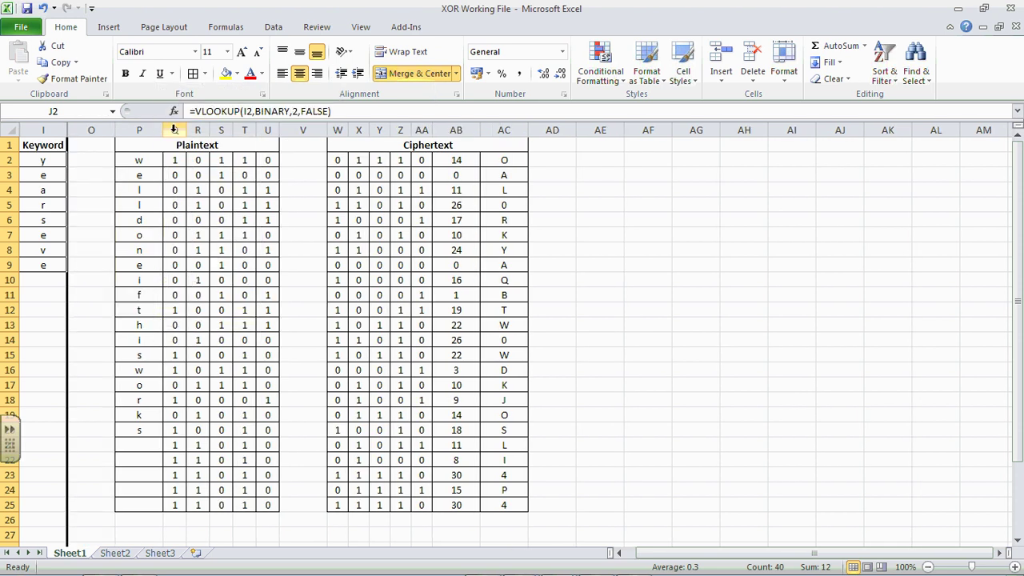
Step: Hide the plaintext bit columns Q:U and ciphertext helper columns W:AB
left_click_drag(174, 130, 334, 133)
right_click(268, 131)
left_click(301, 316)
right_click(337, 133)
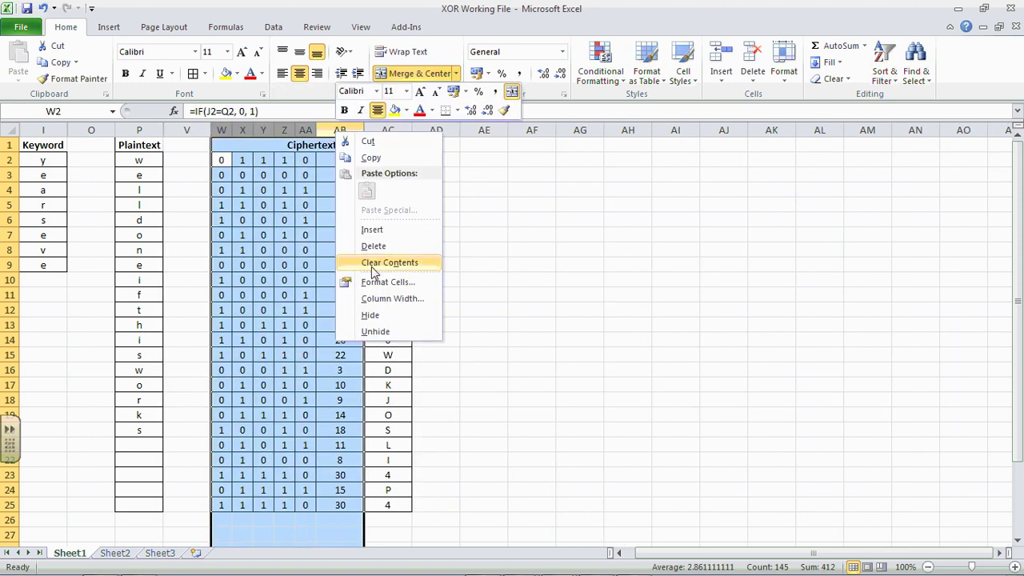
left_click(370, 317)
left_click(422, 235)
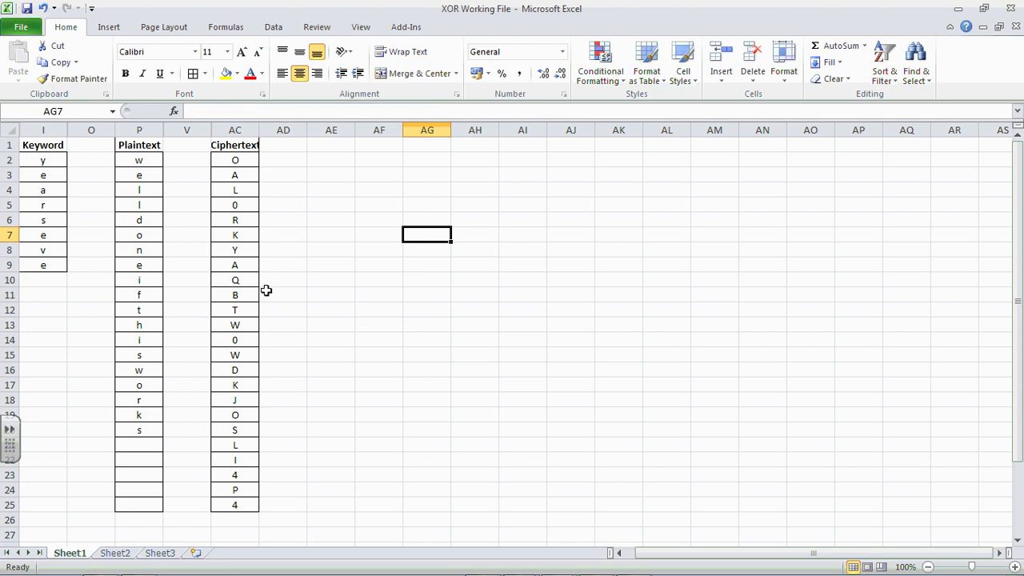
Step: Widen columns I, P and AC so the full 'Ciphertext' heading fits
left_click_drag(67, 131, 72, 132)
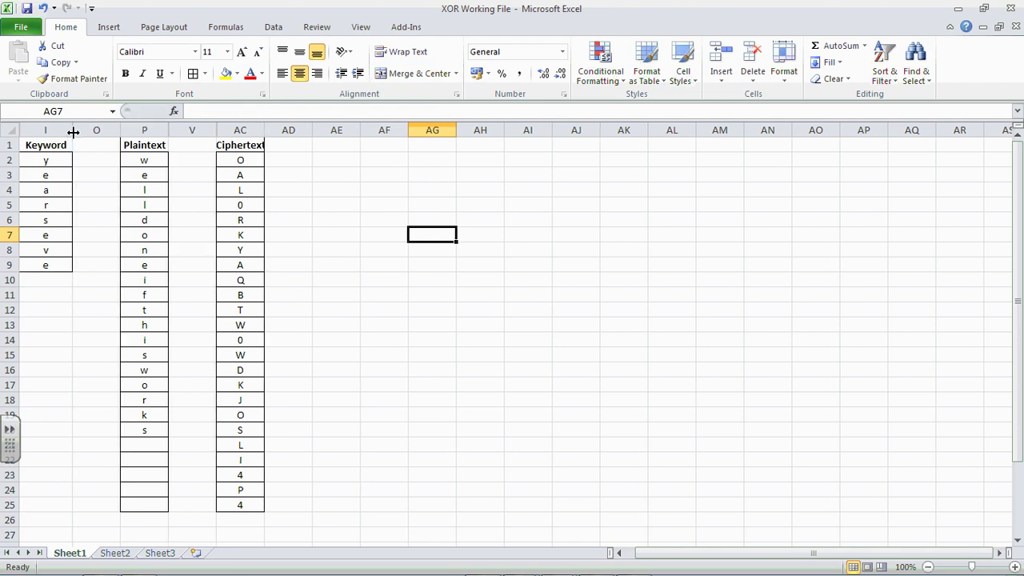
left_click_drag(166, 136, 179, 133)
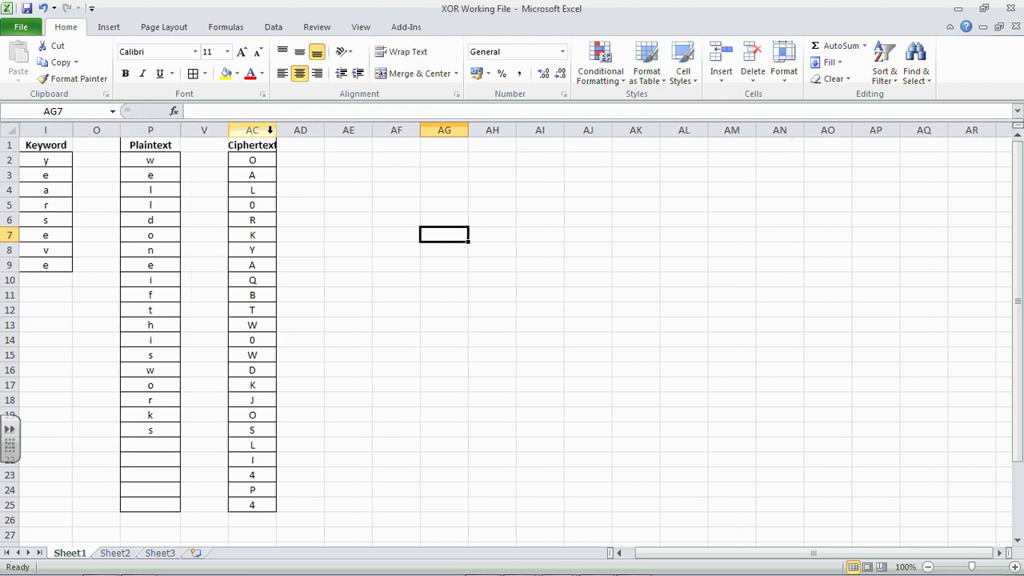
left_click_drag(276, 132, 295, 133)
left_click(316, 164)
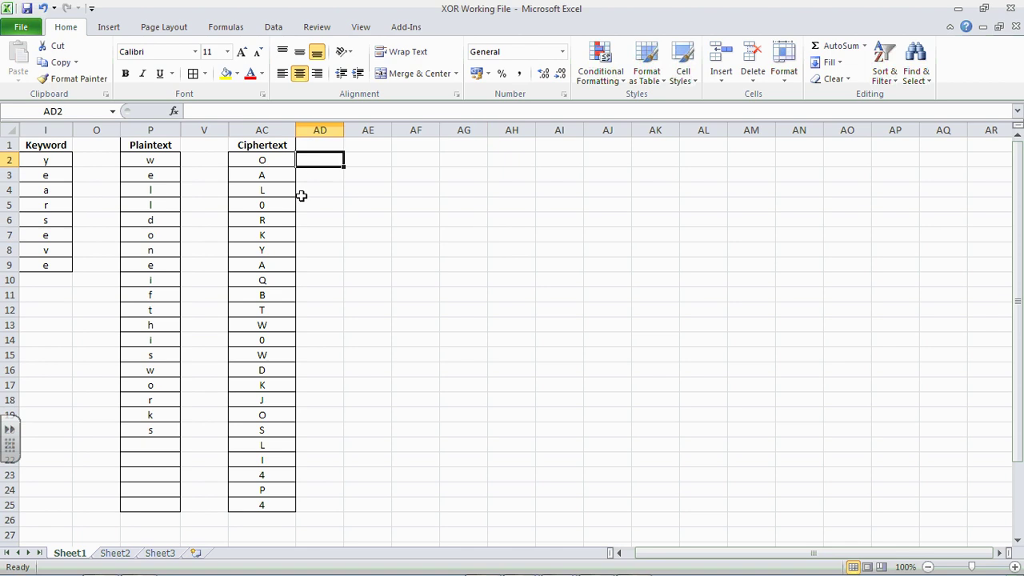